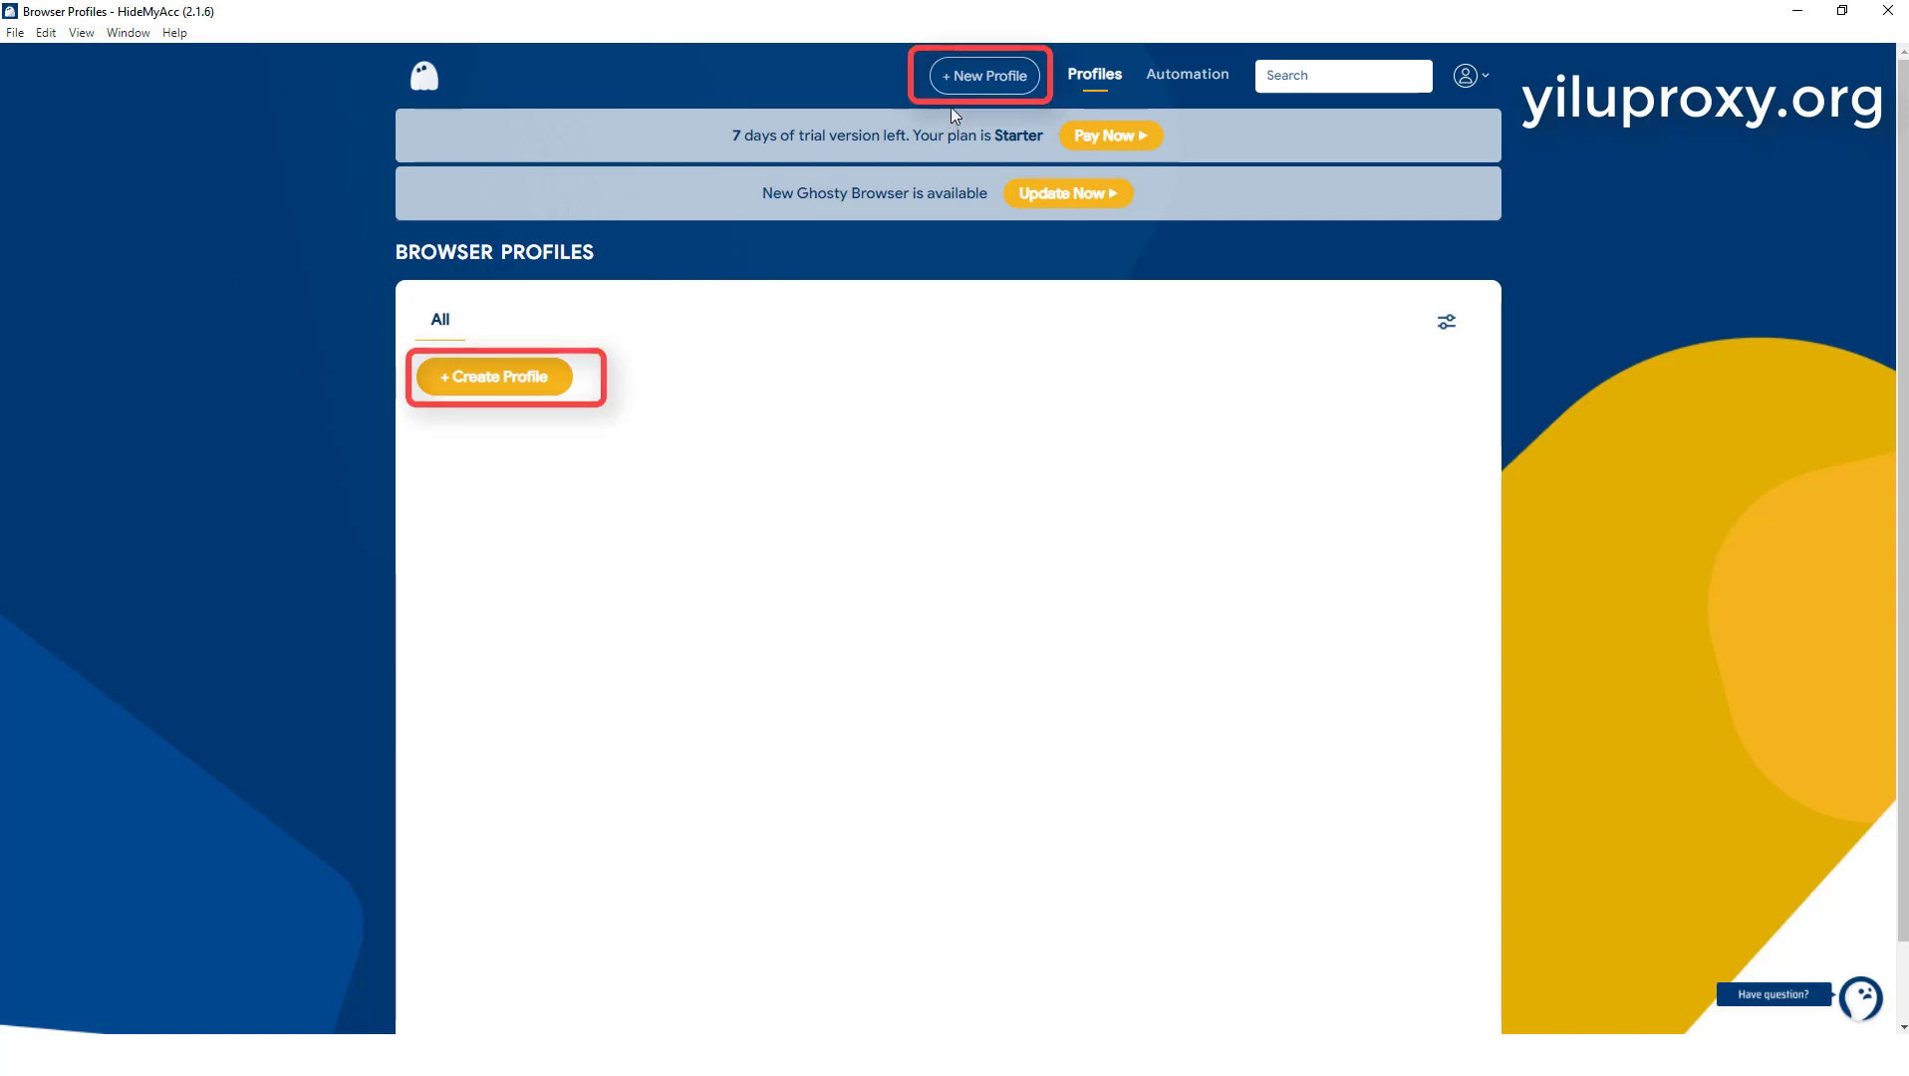
Step: Start a new browser profile named yiluproxy and choose Ghosty as its browser source
click(987, 78)
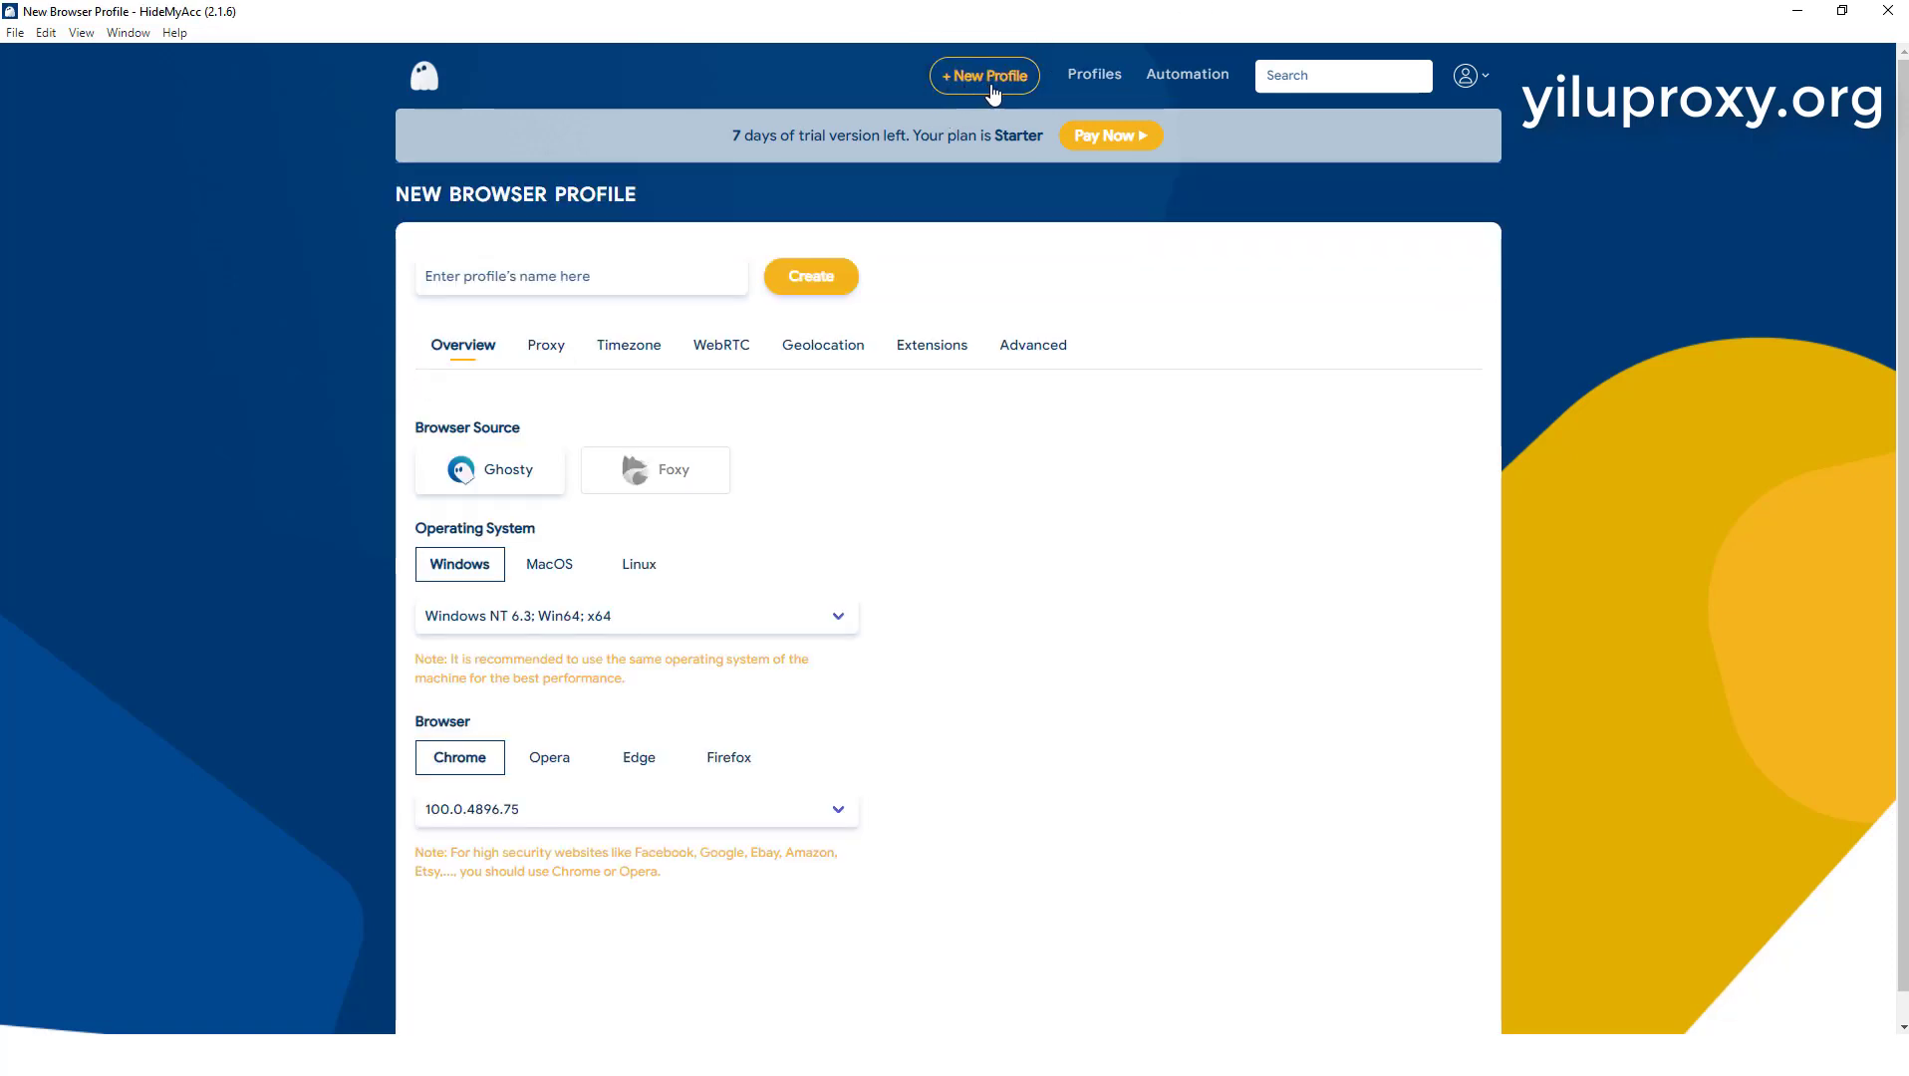
click(492, 279)
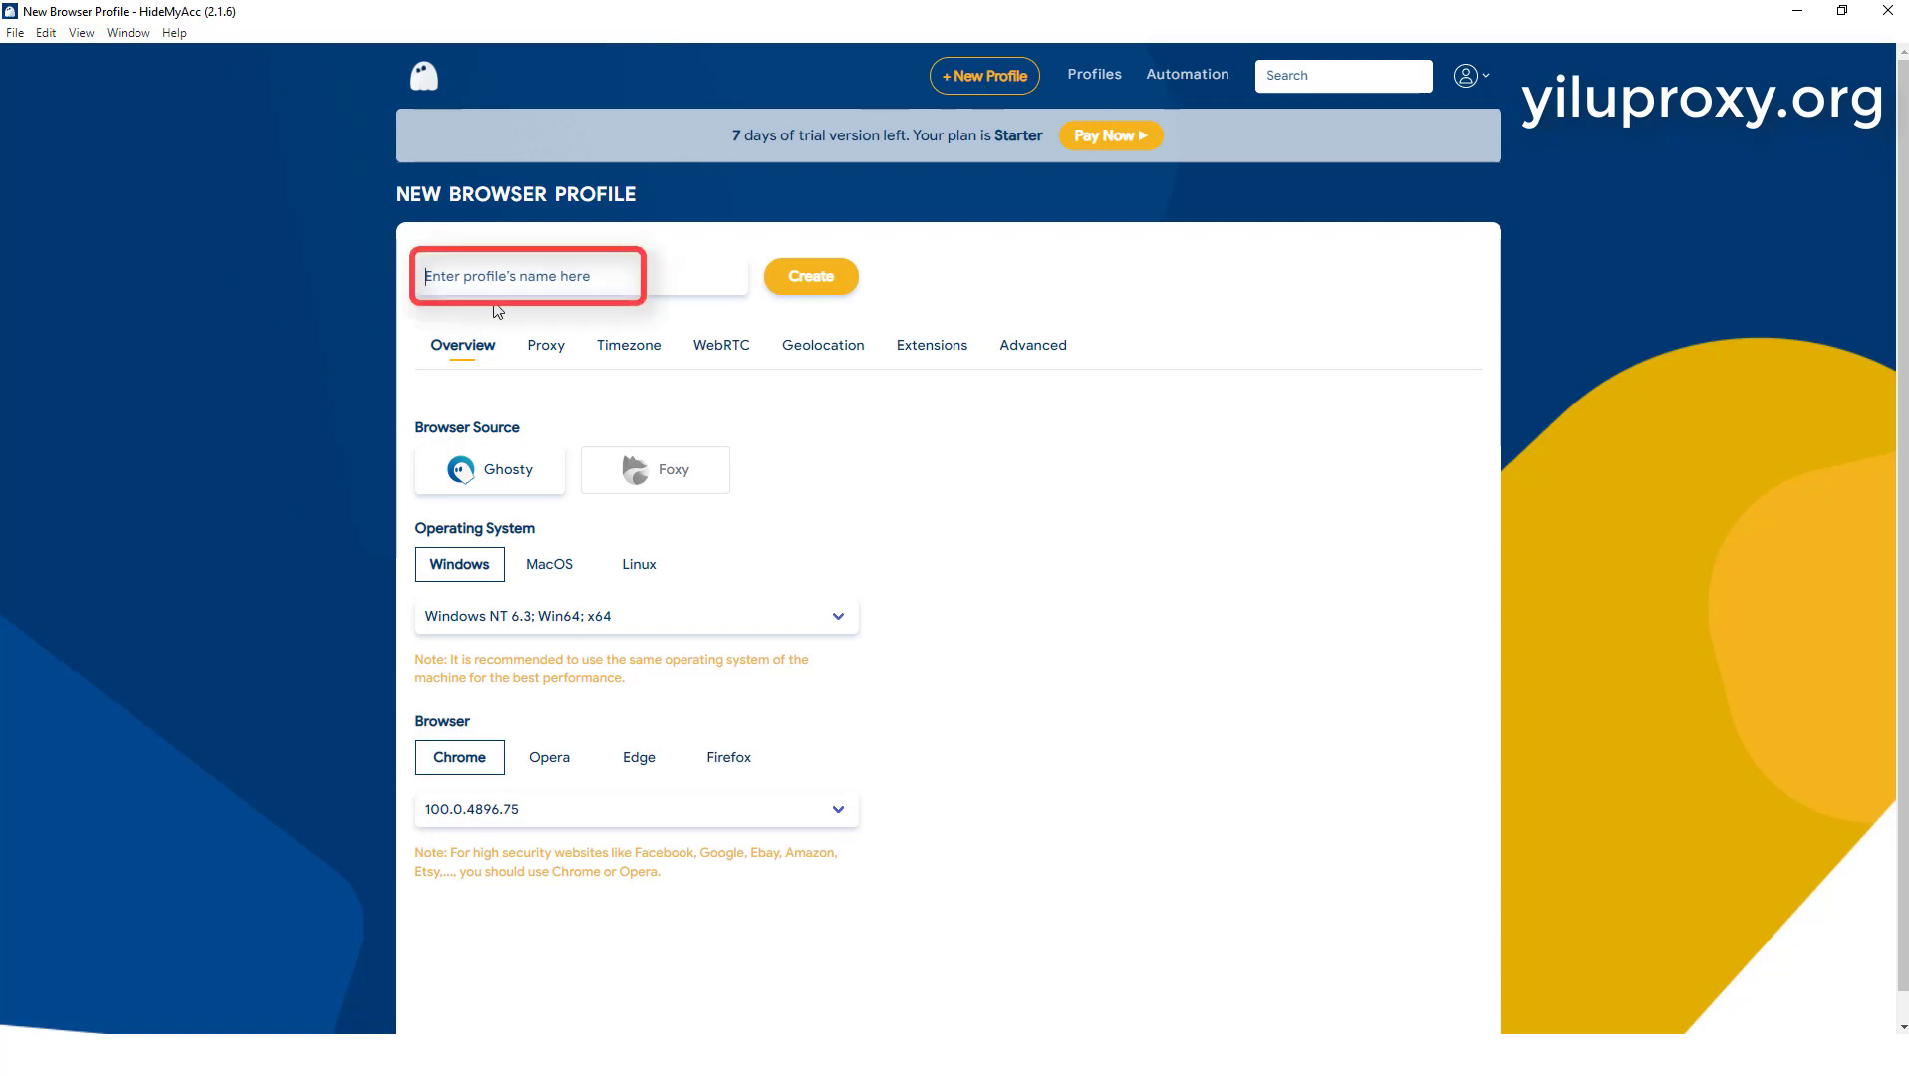
text(yiluproxy)
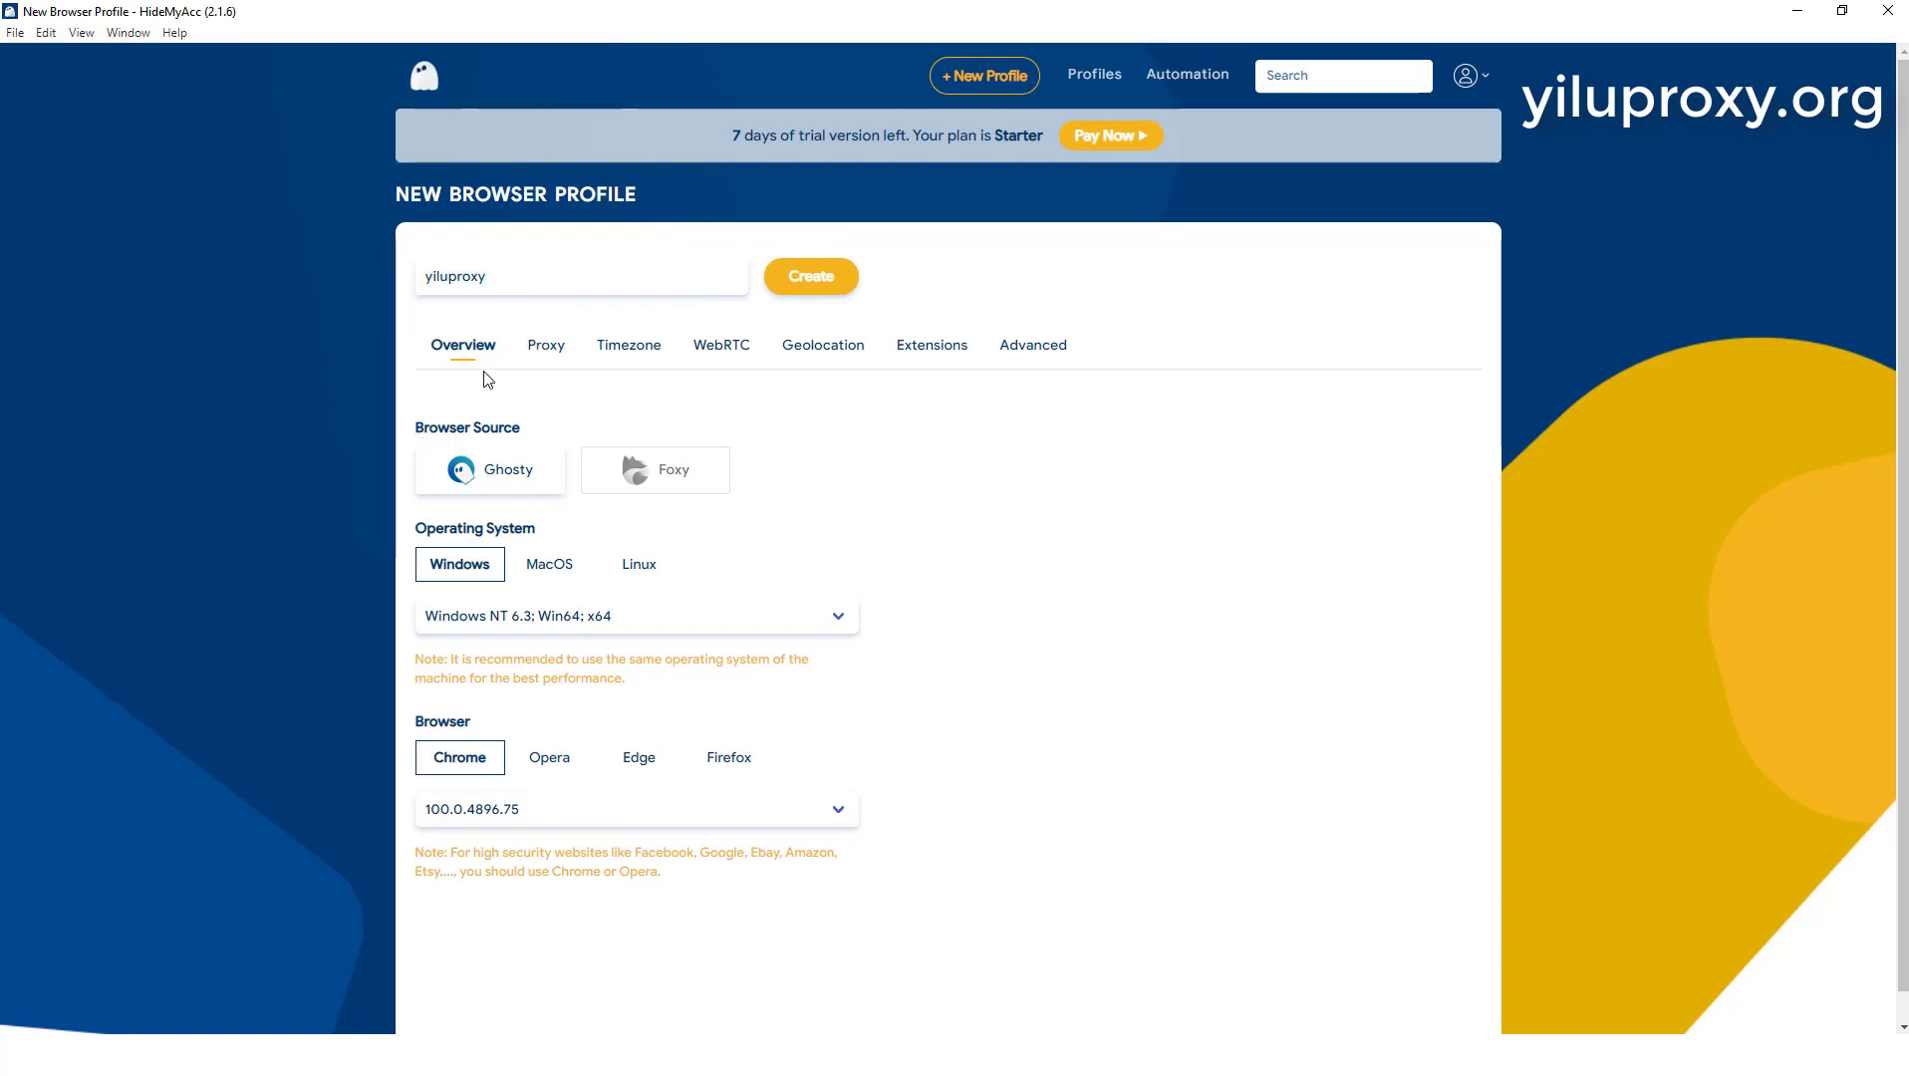
click(460, 473)
click(642, 488)
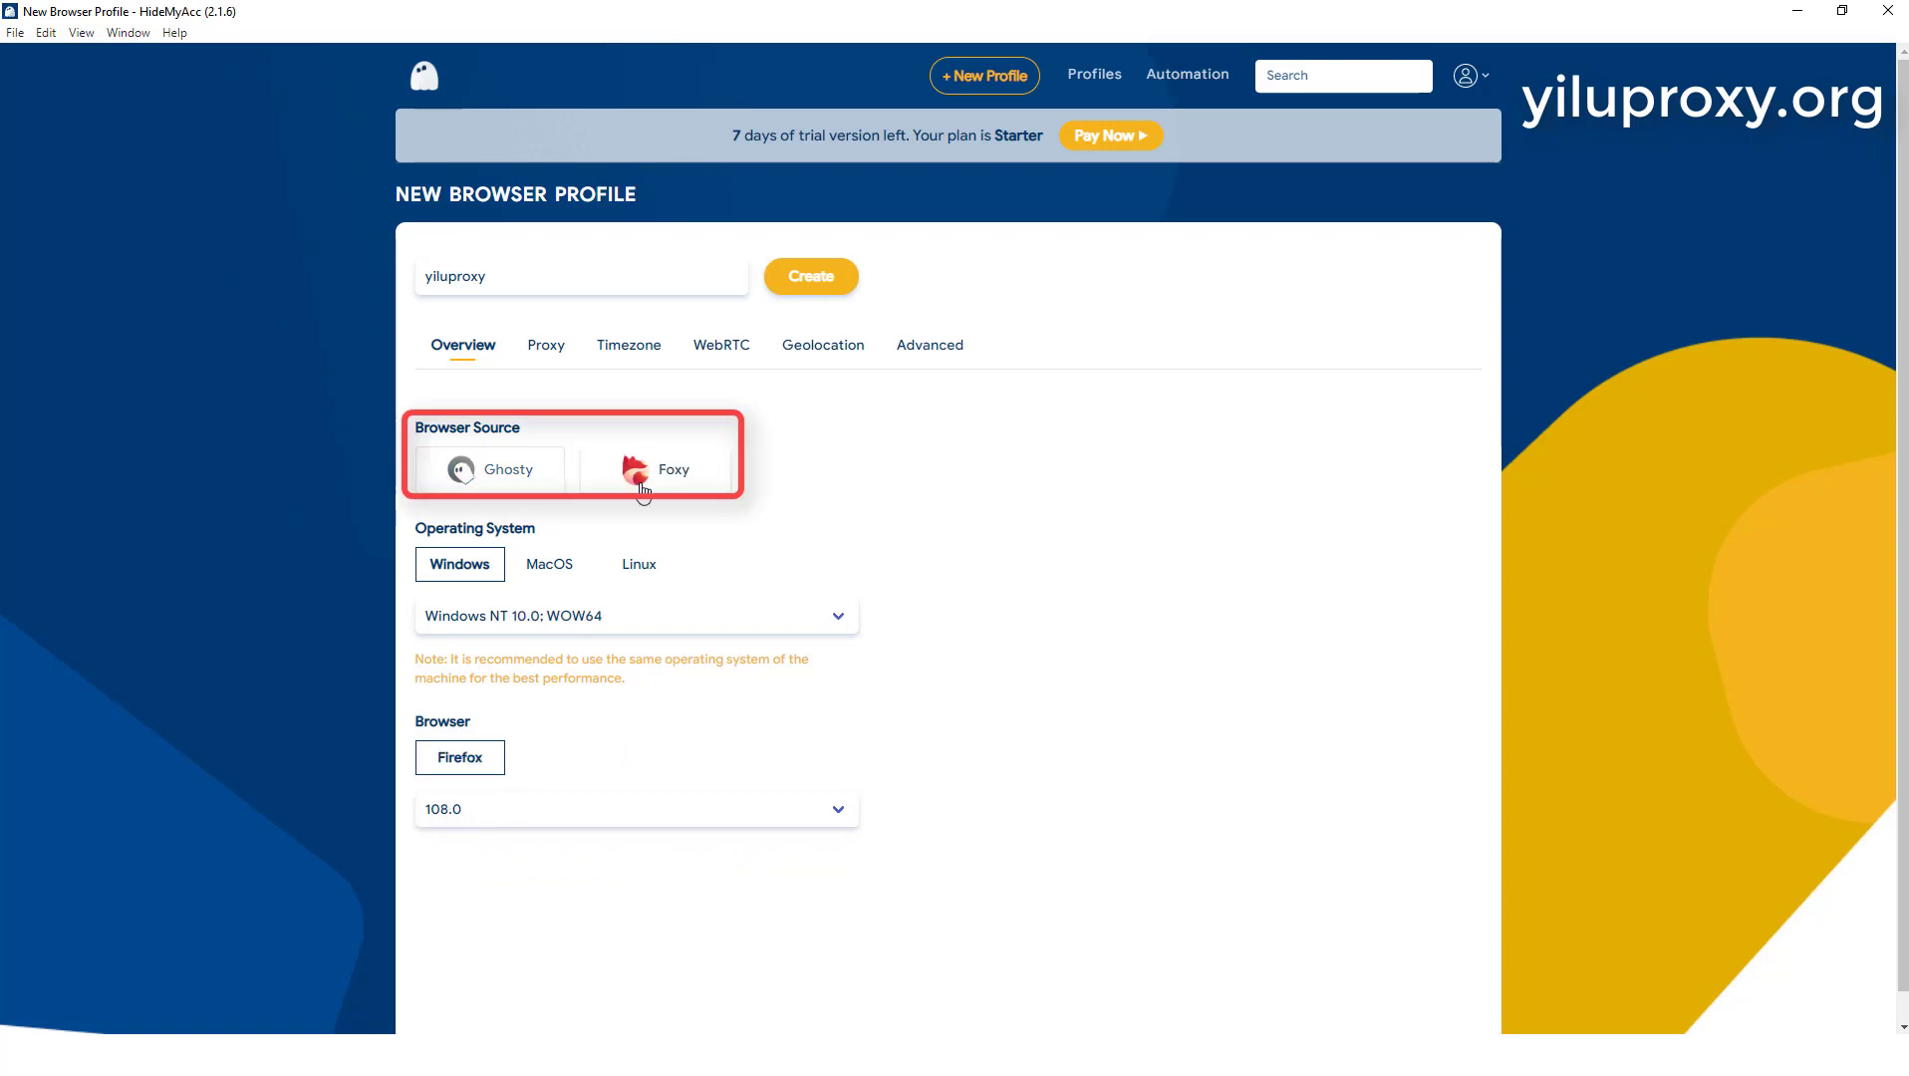
click(469, 479)
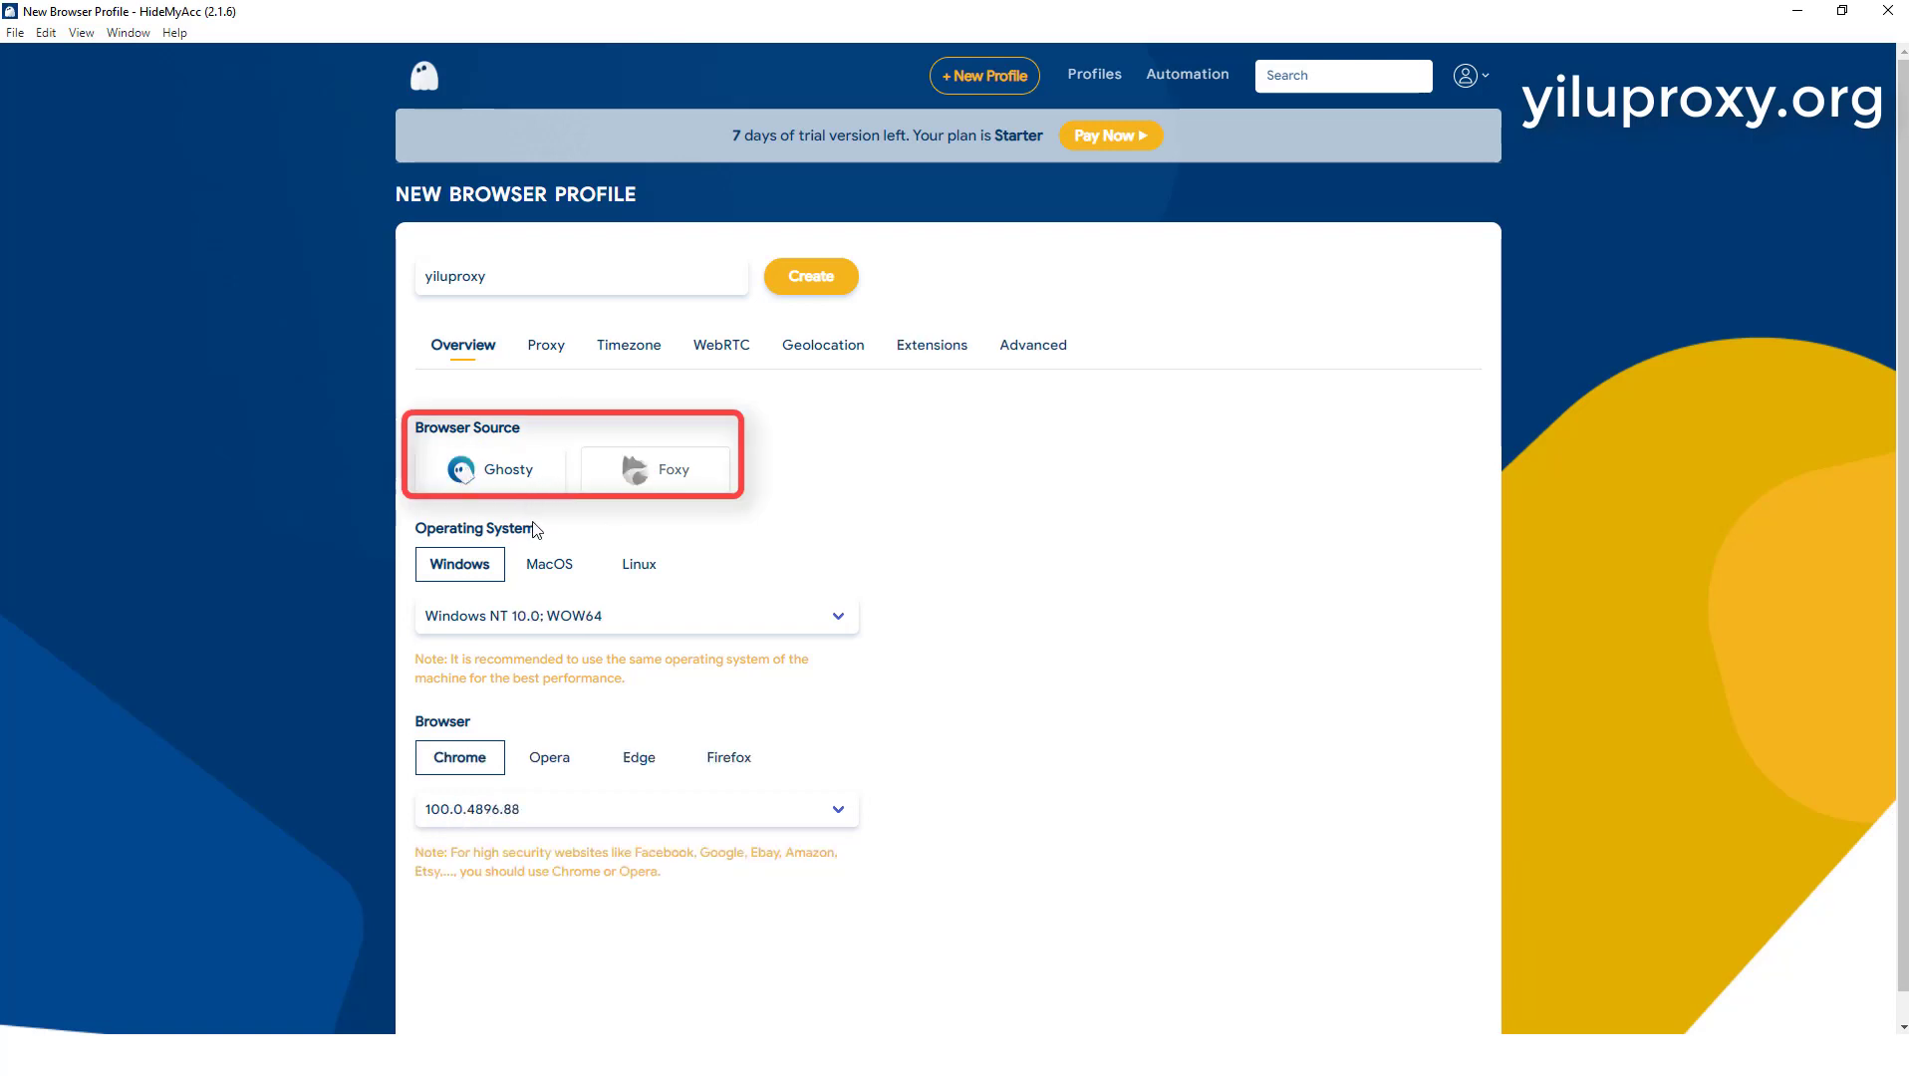
Step: Set the profile's operating system to Windows with the version Windows NT 6.1; WOW64
scroll(526, 526, down, 1)
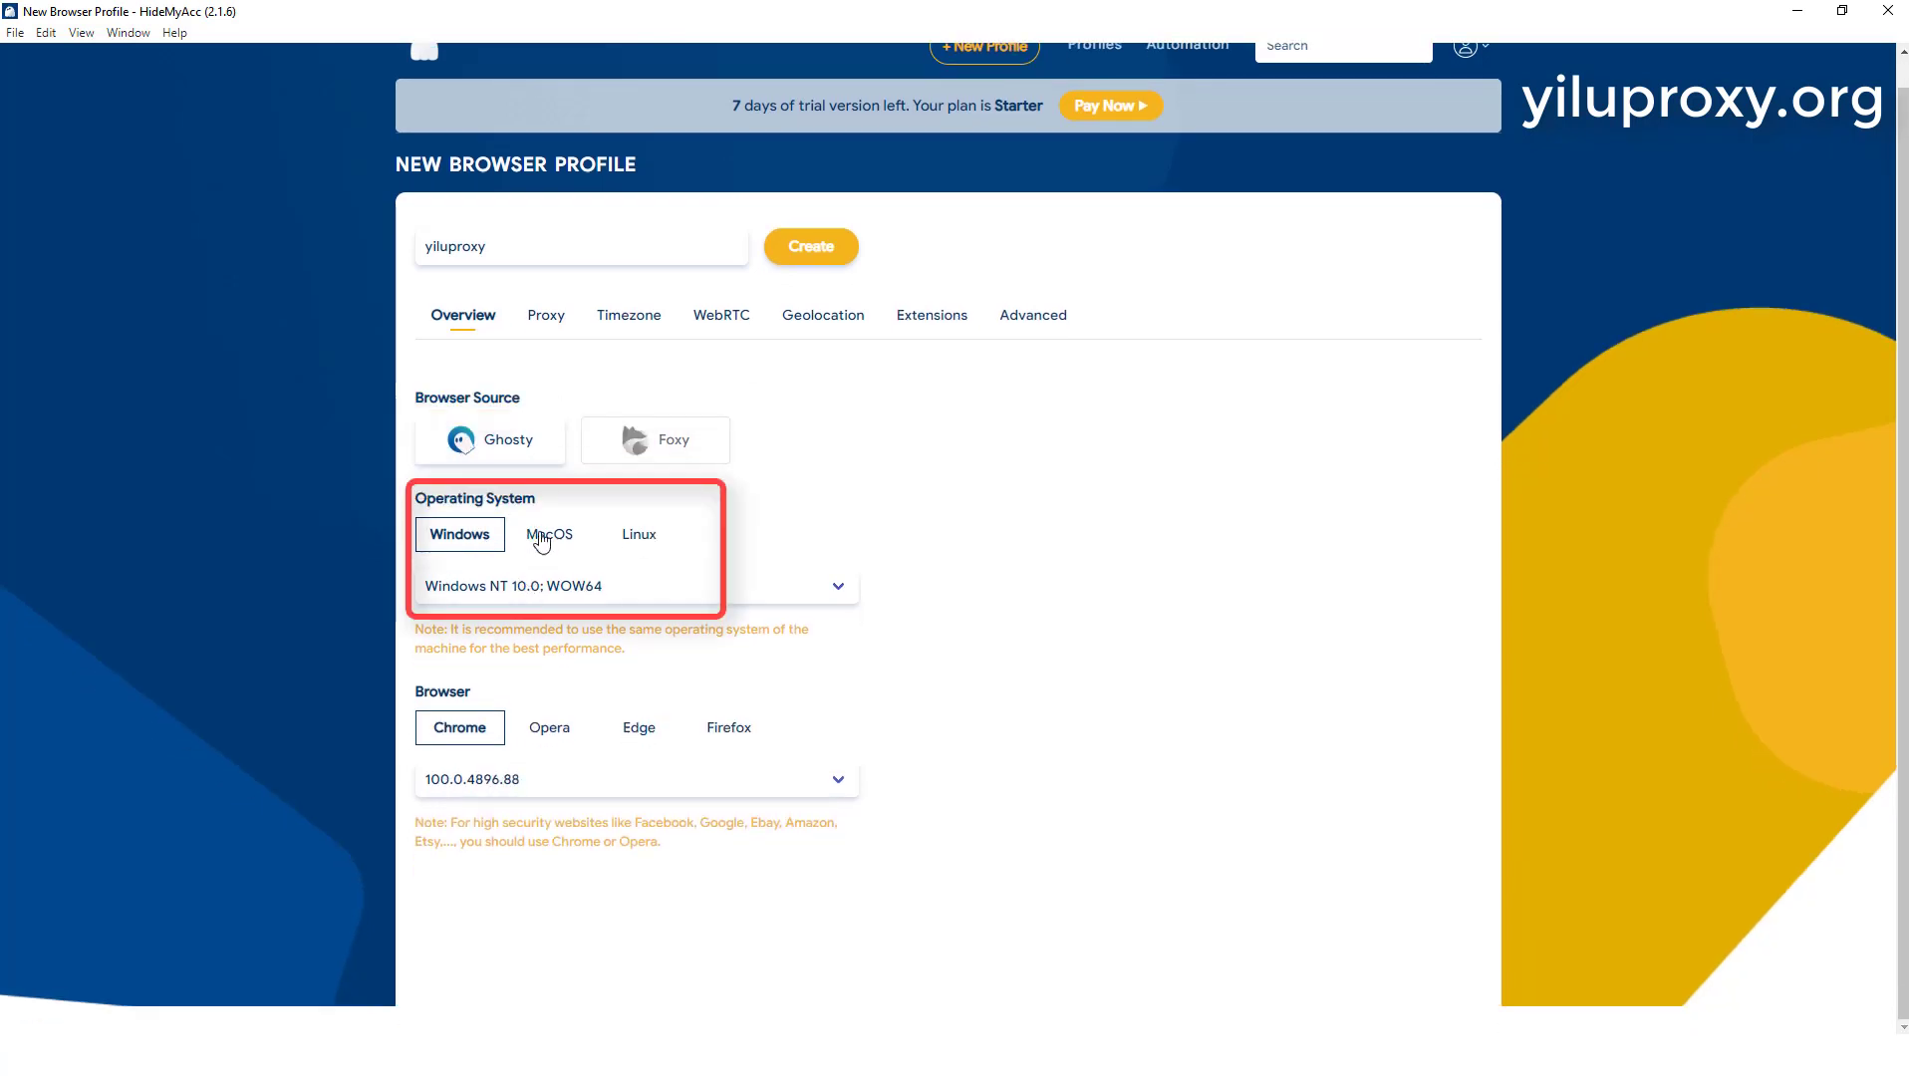
click(547, 533)
click(634, 538)
click(473, 539)
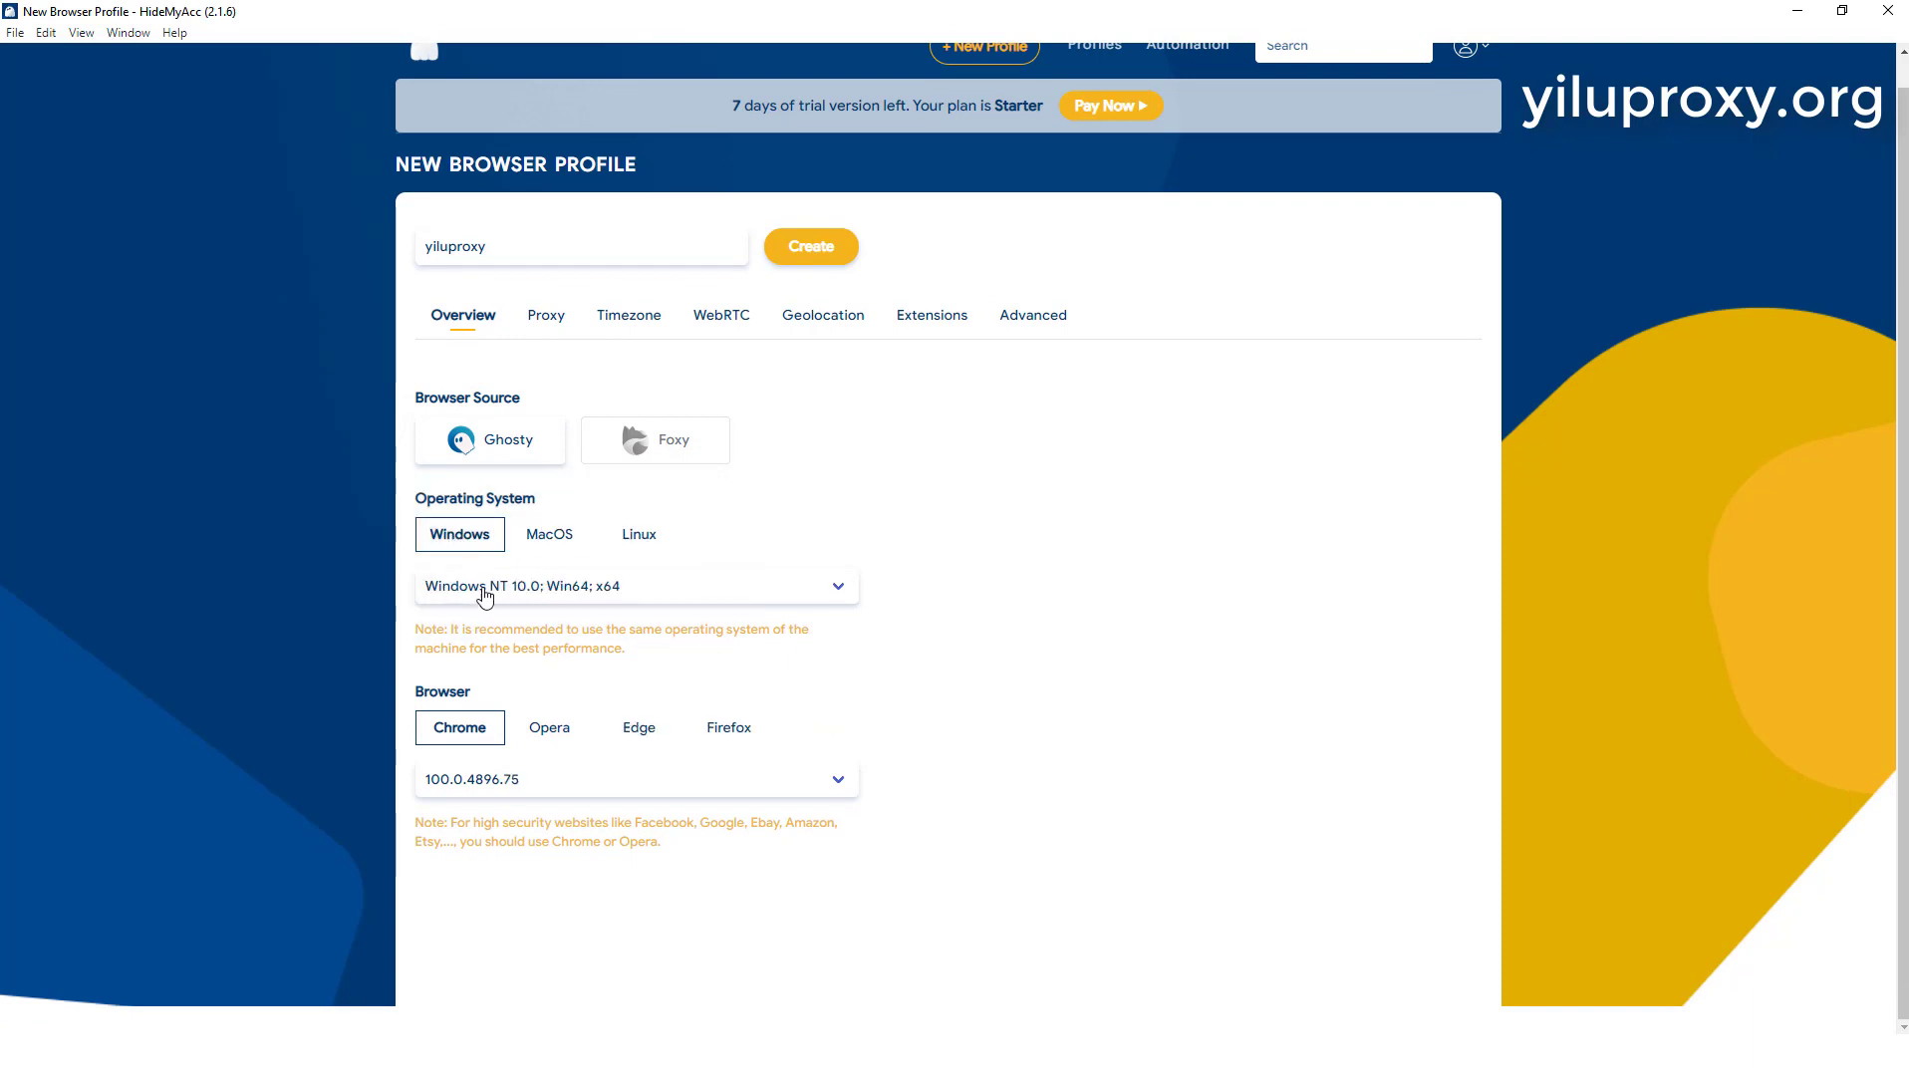
click(488, 590)
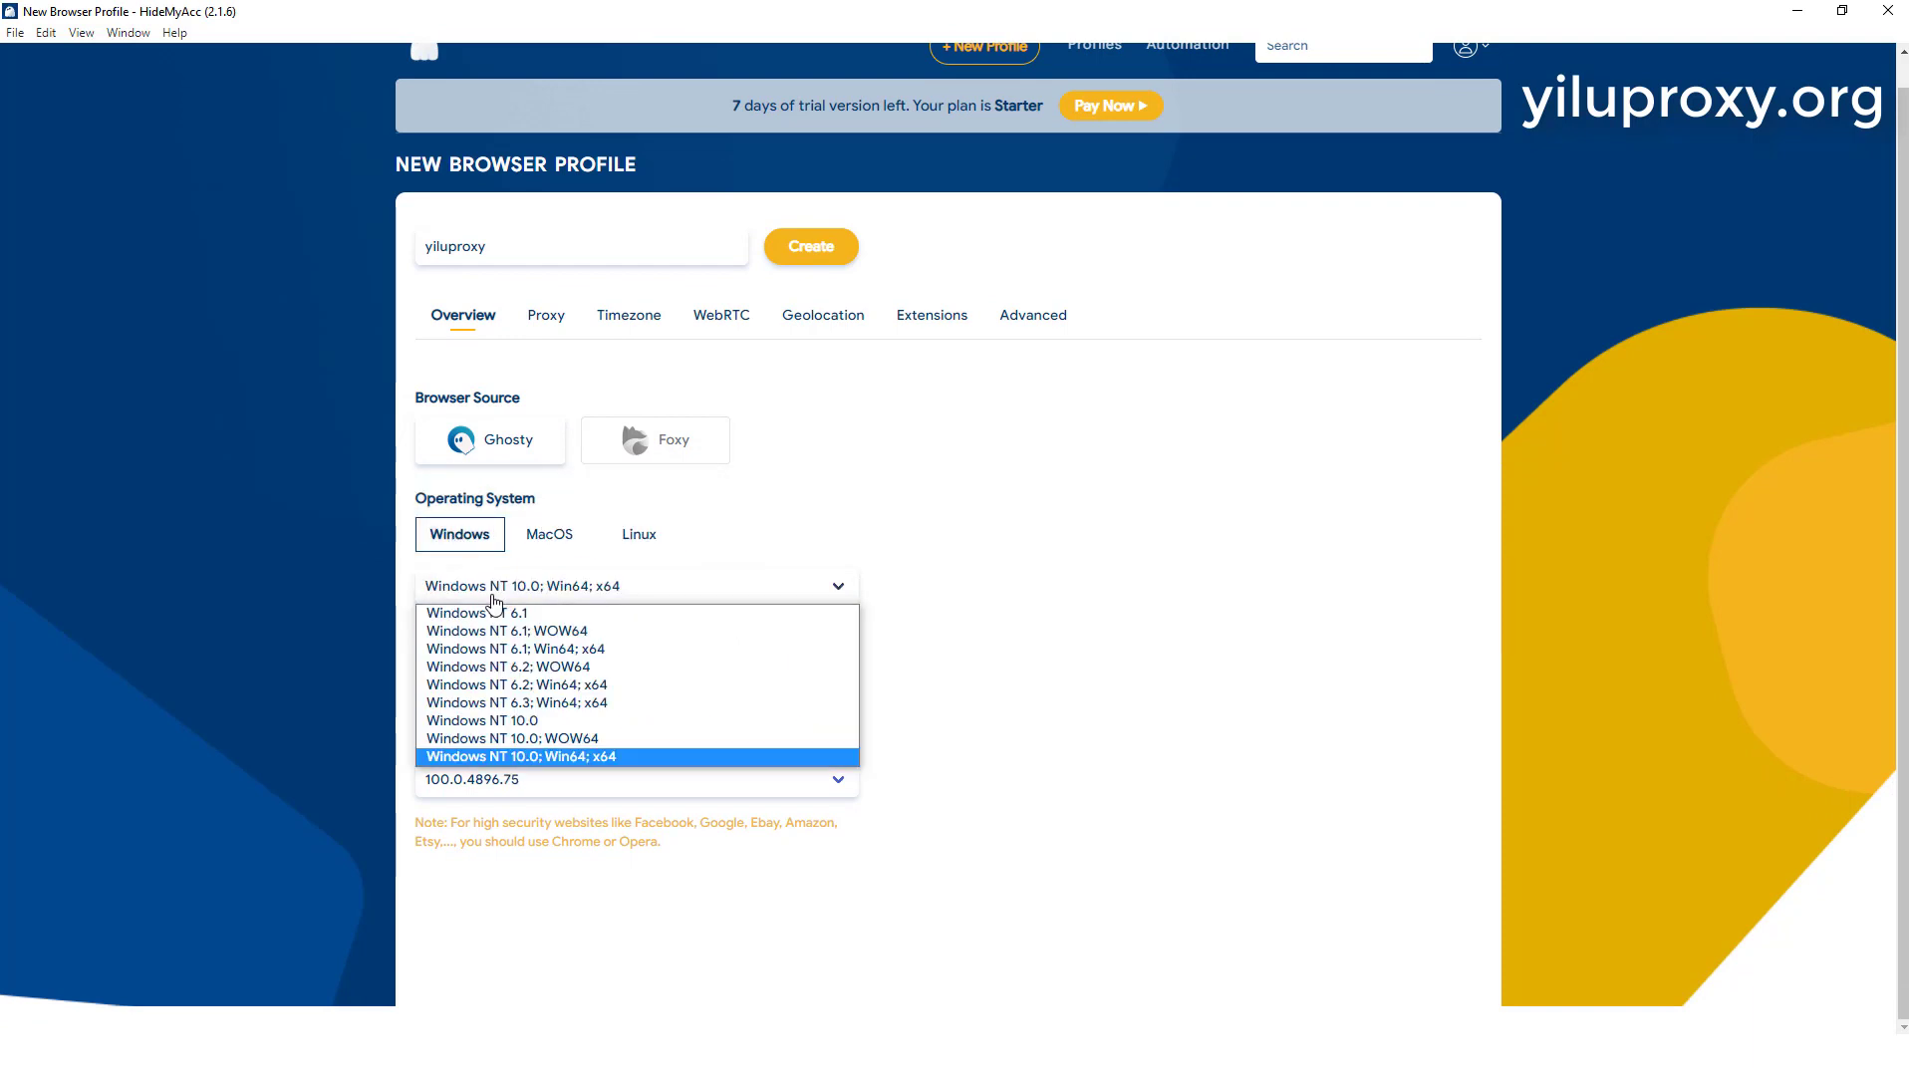
click(526, 633)
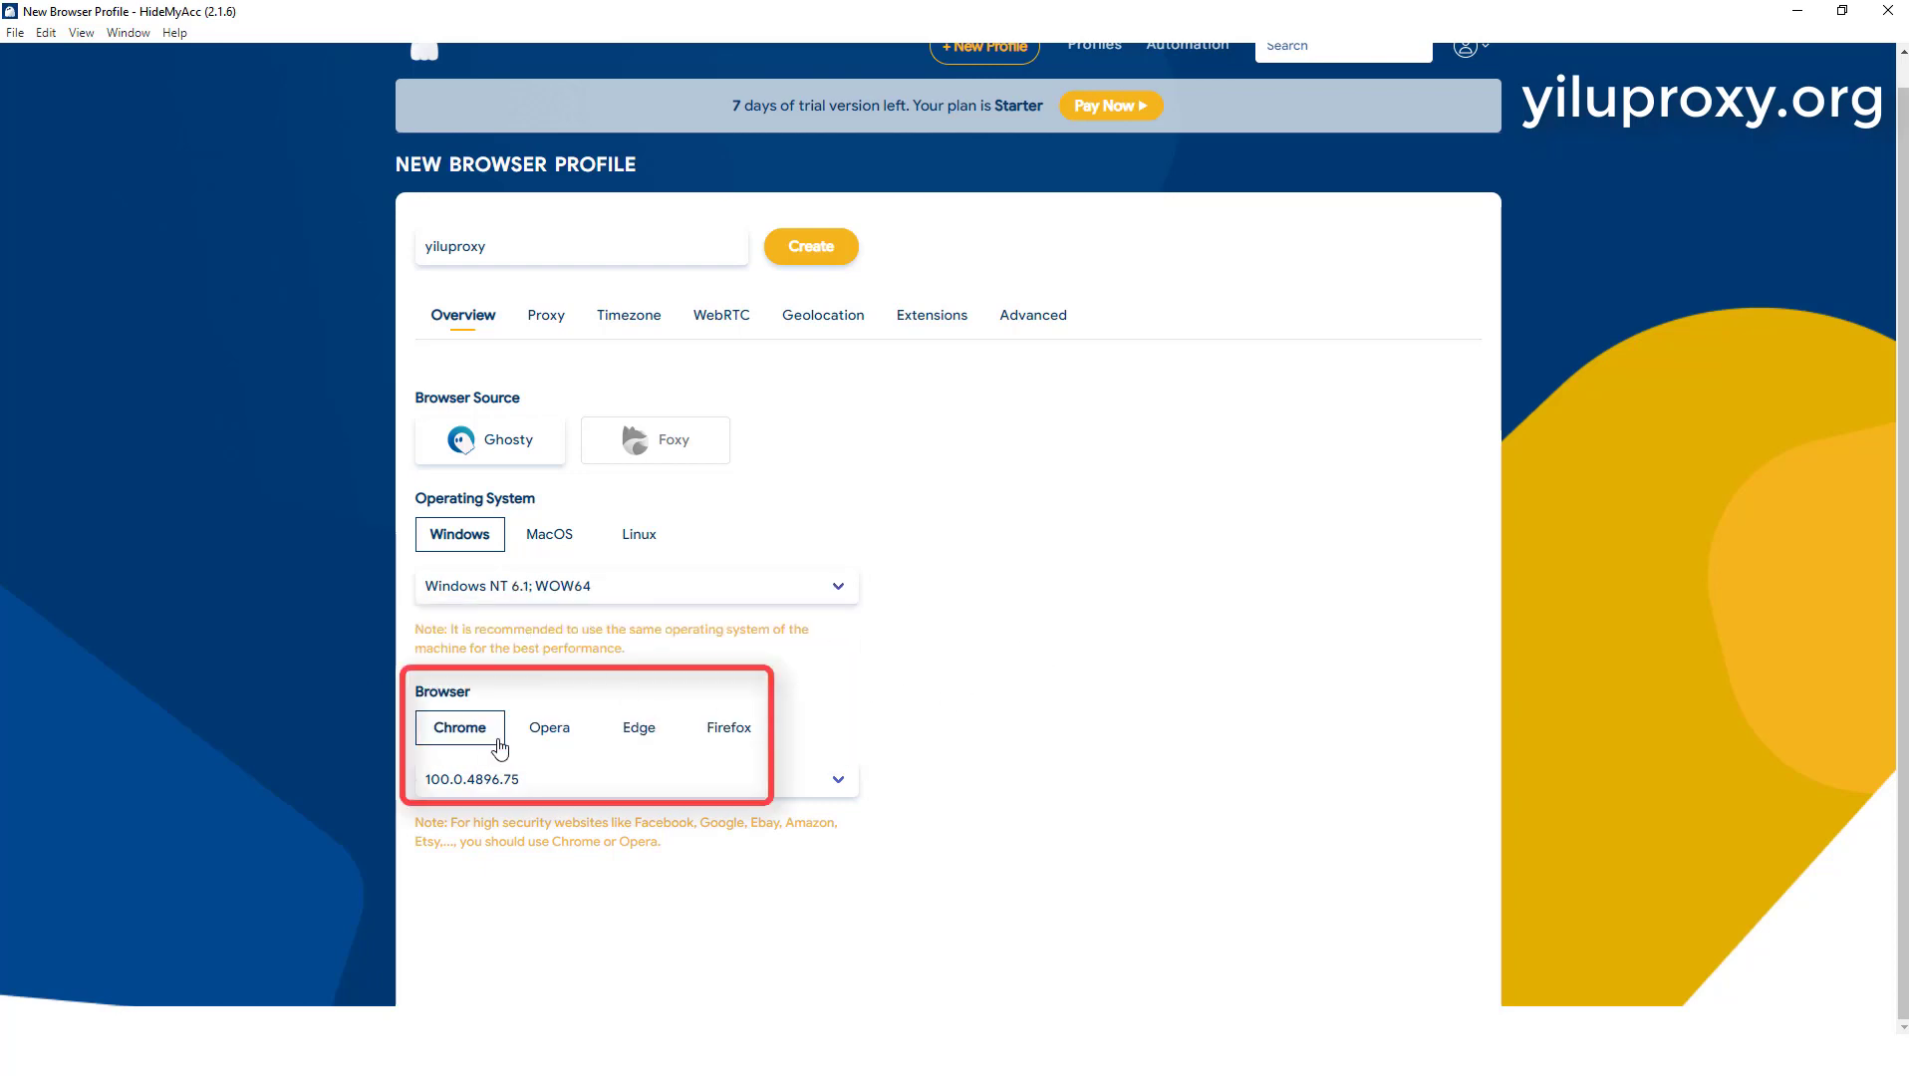
Step: Set the profile's browser to Chrome with version 109.0.0.0
click(537, 736)
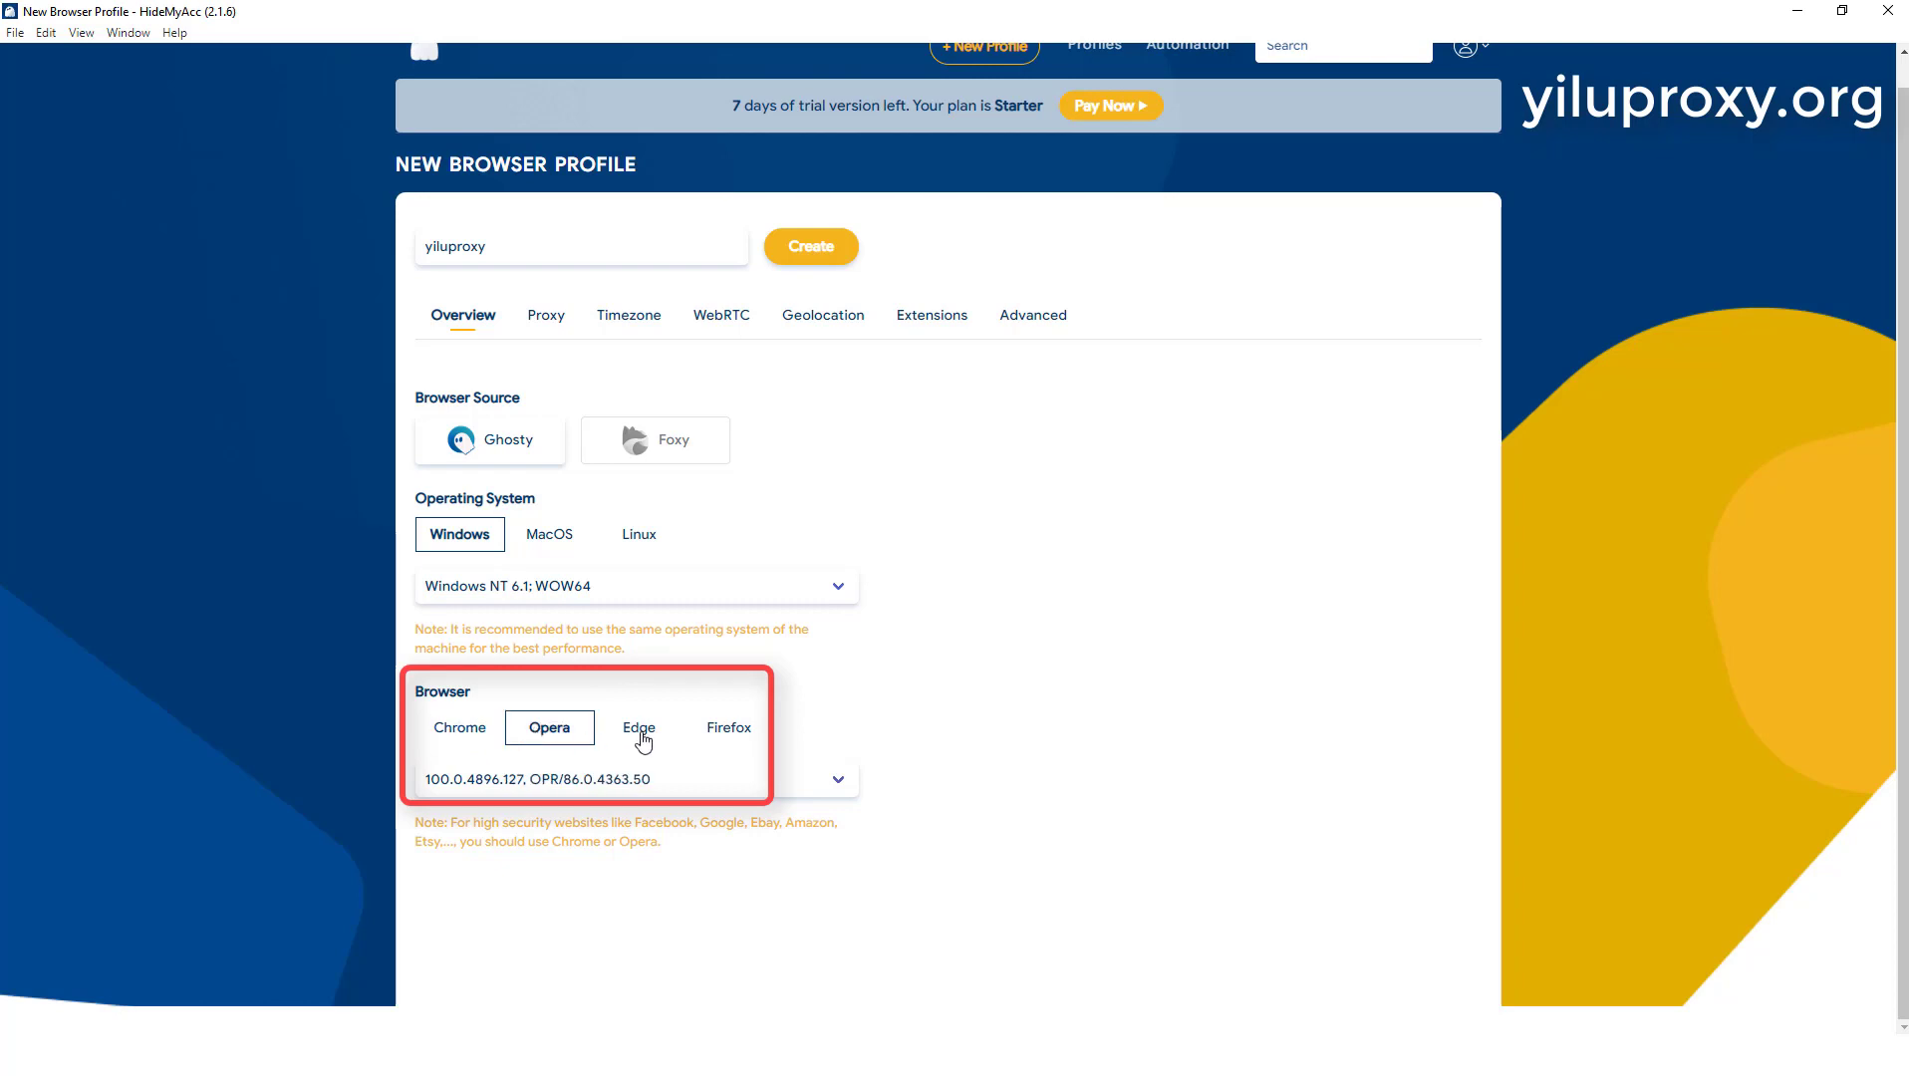
click(640, 740)
click(732, 735)
click(447, 736)
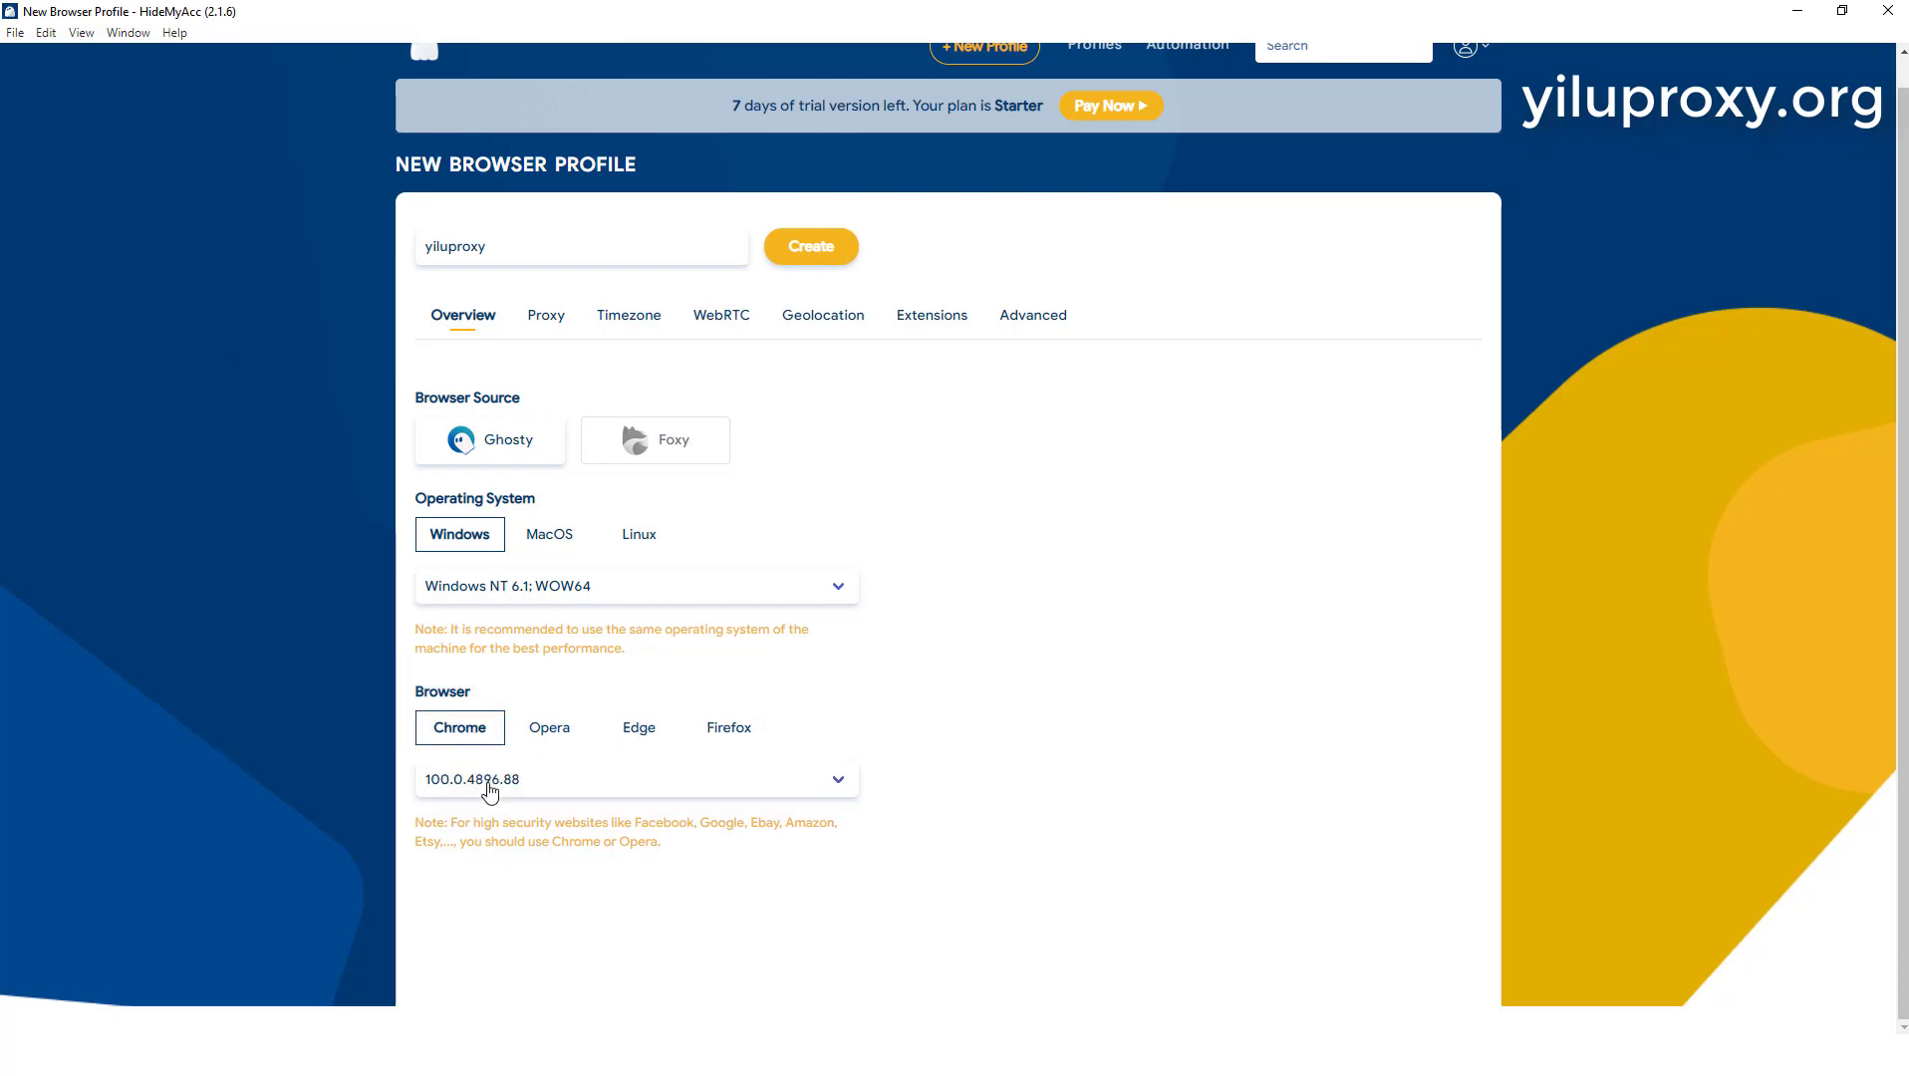
click(503, 785)
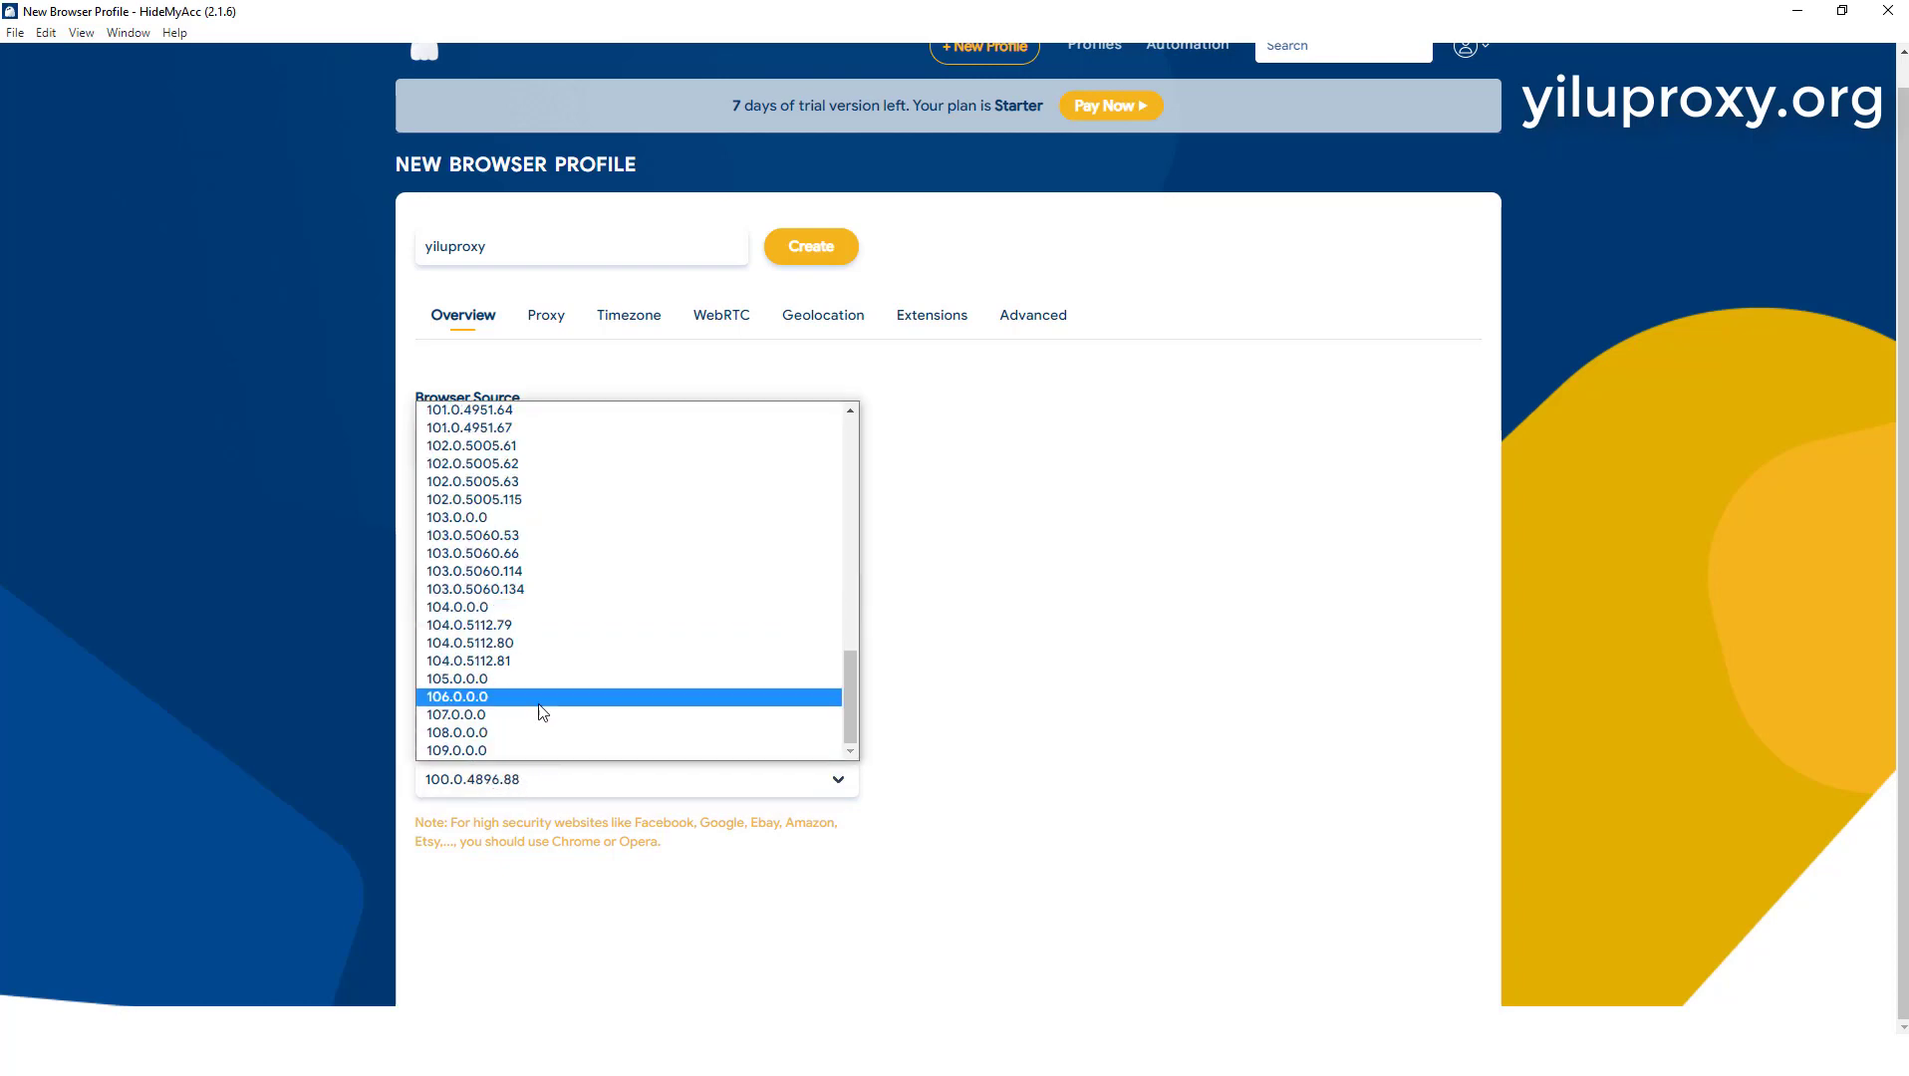
click(474, 751)
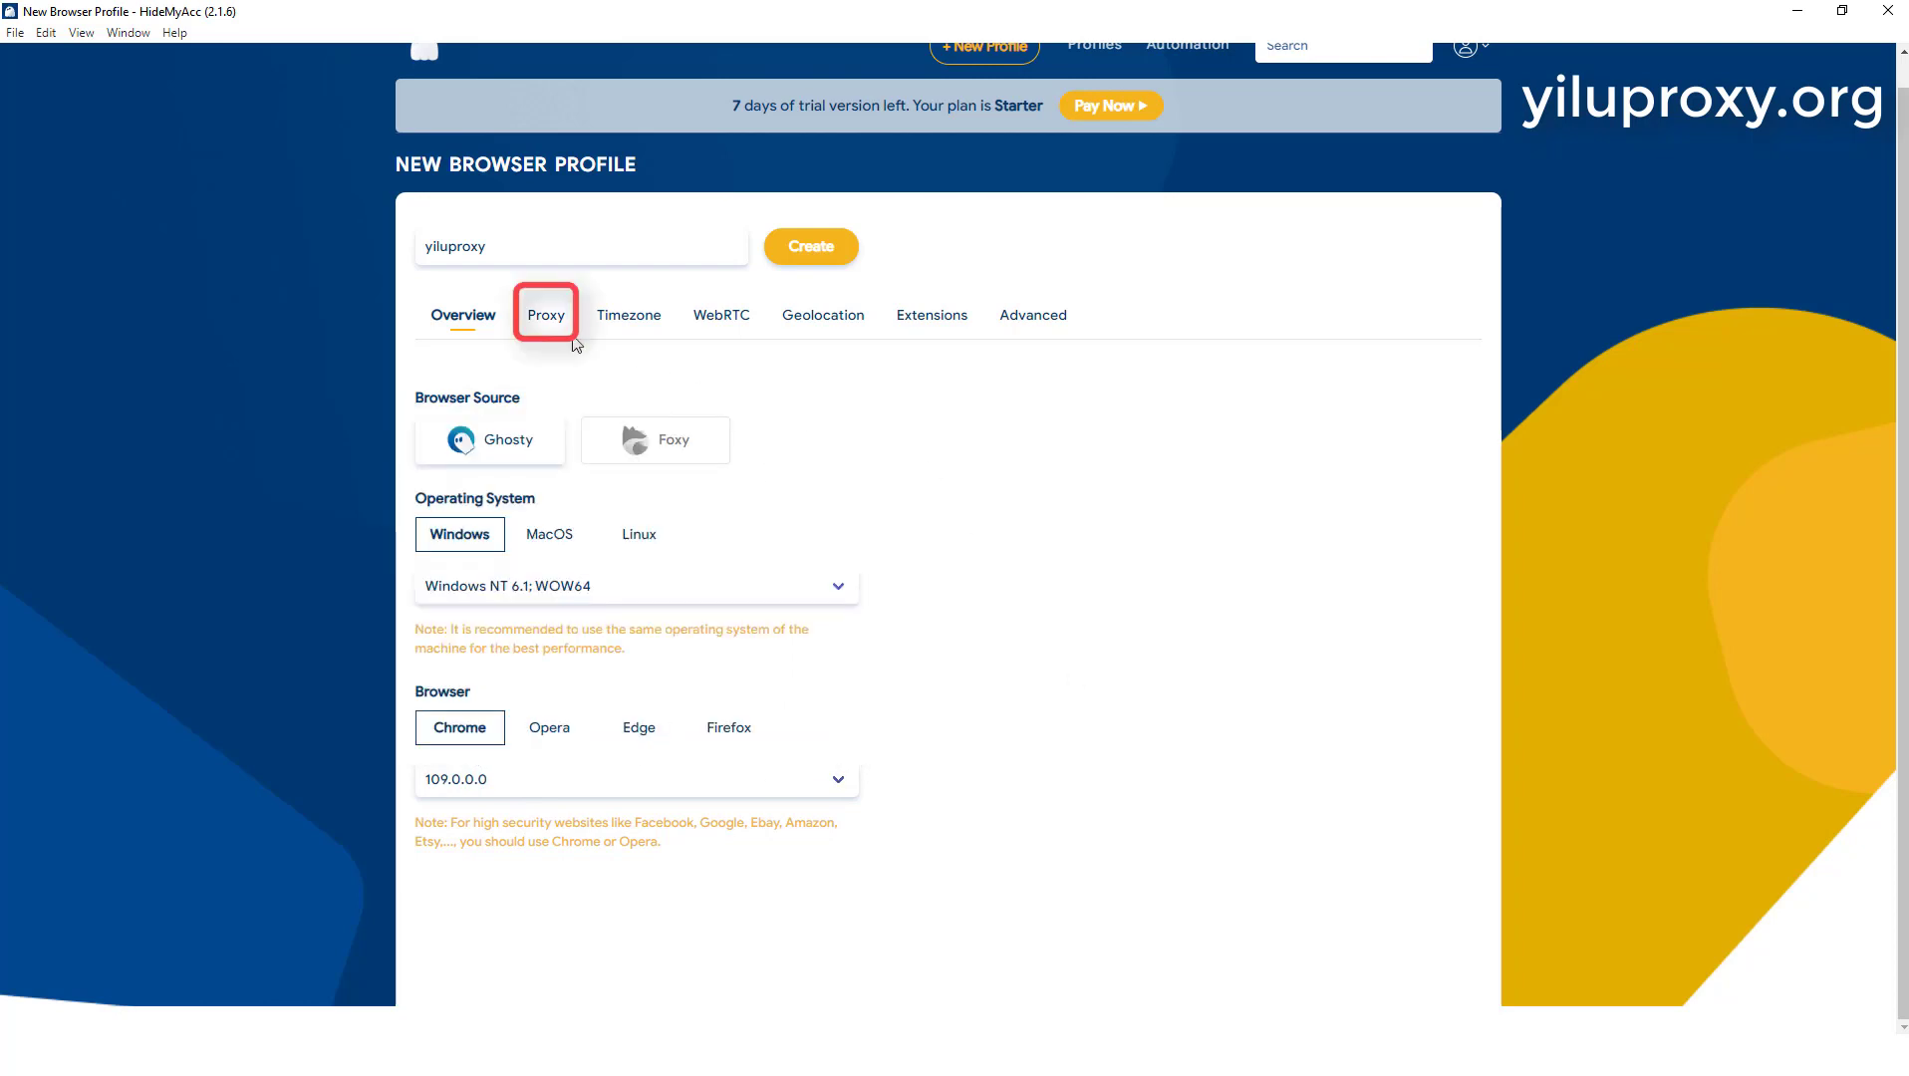
Step: Set the profile's proxy connection type to Socks 5 Proxy
click(548, 321)
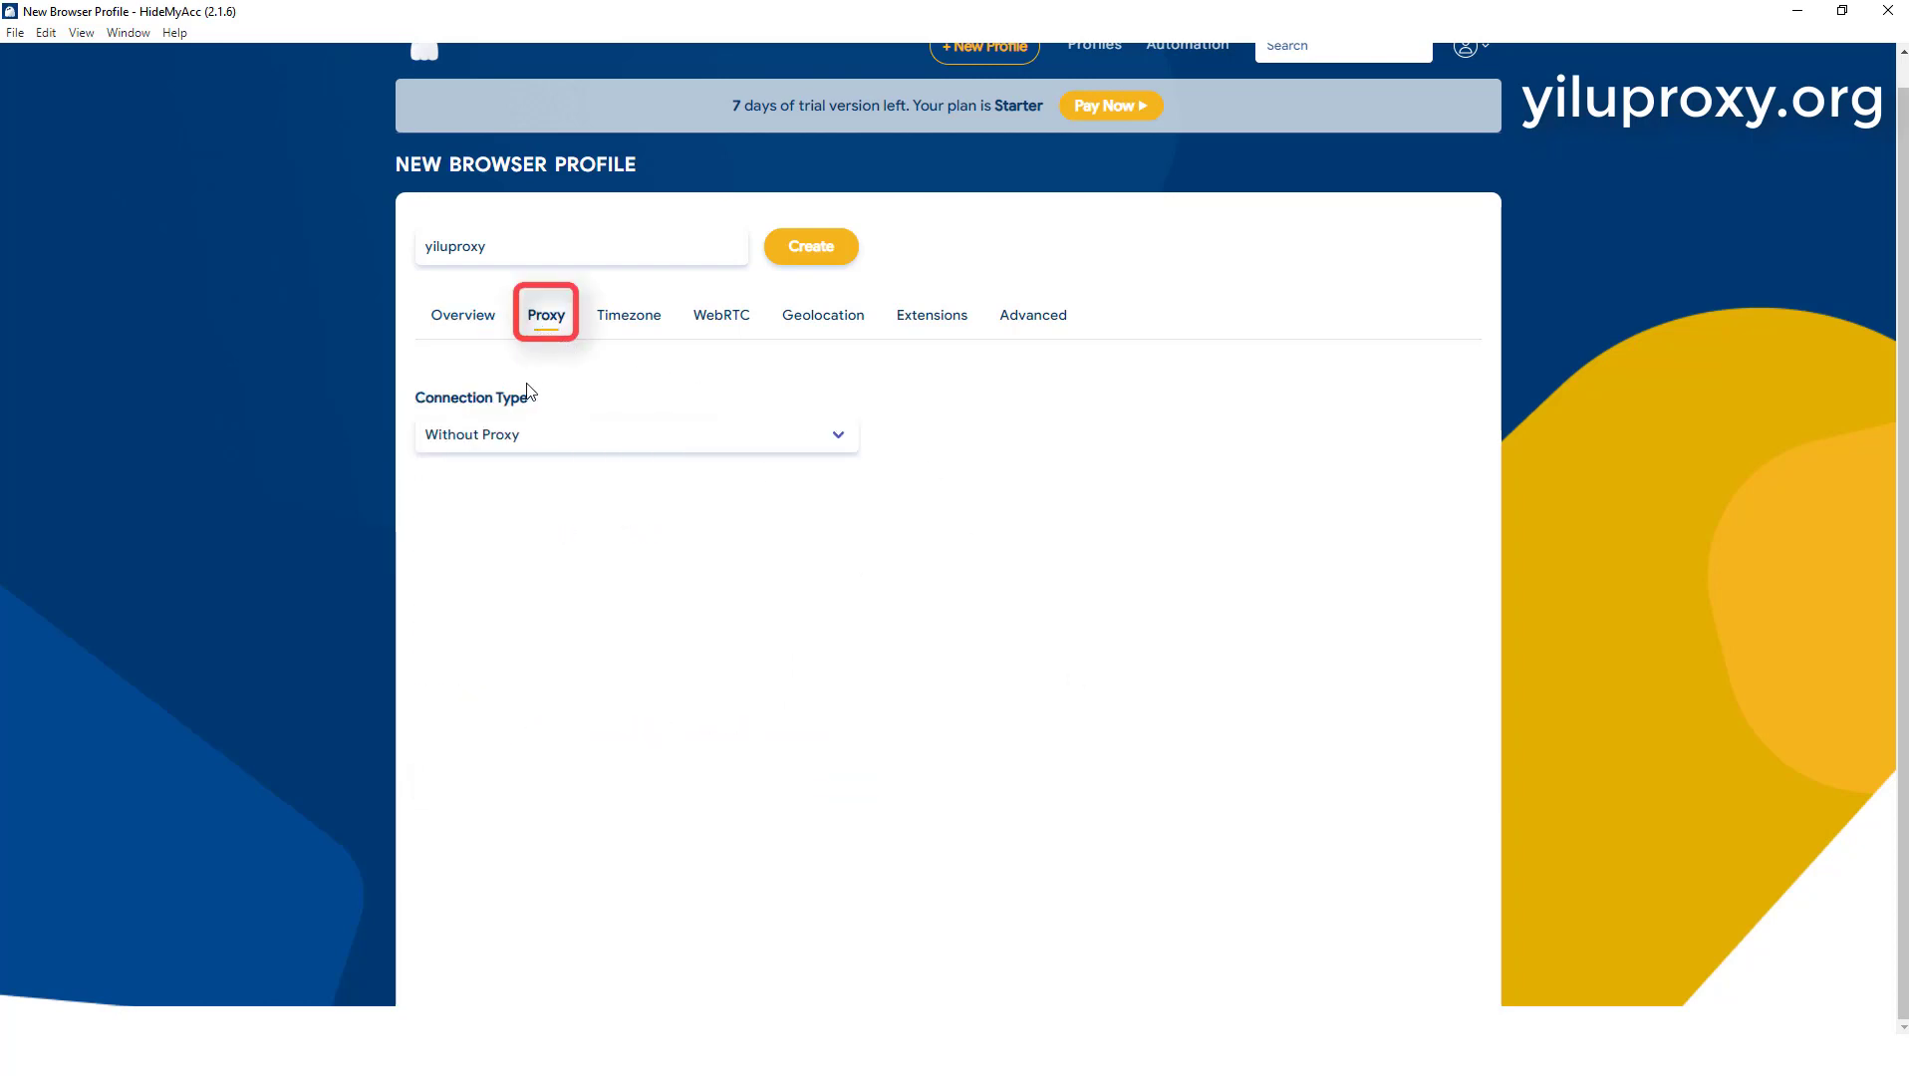
click(523, 438)
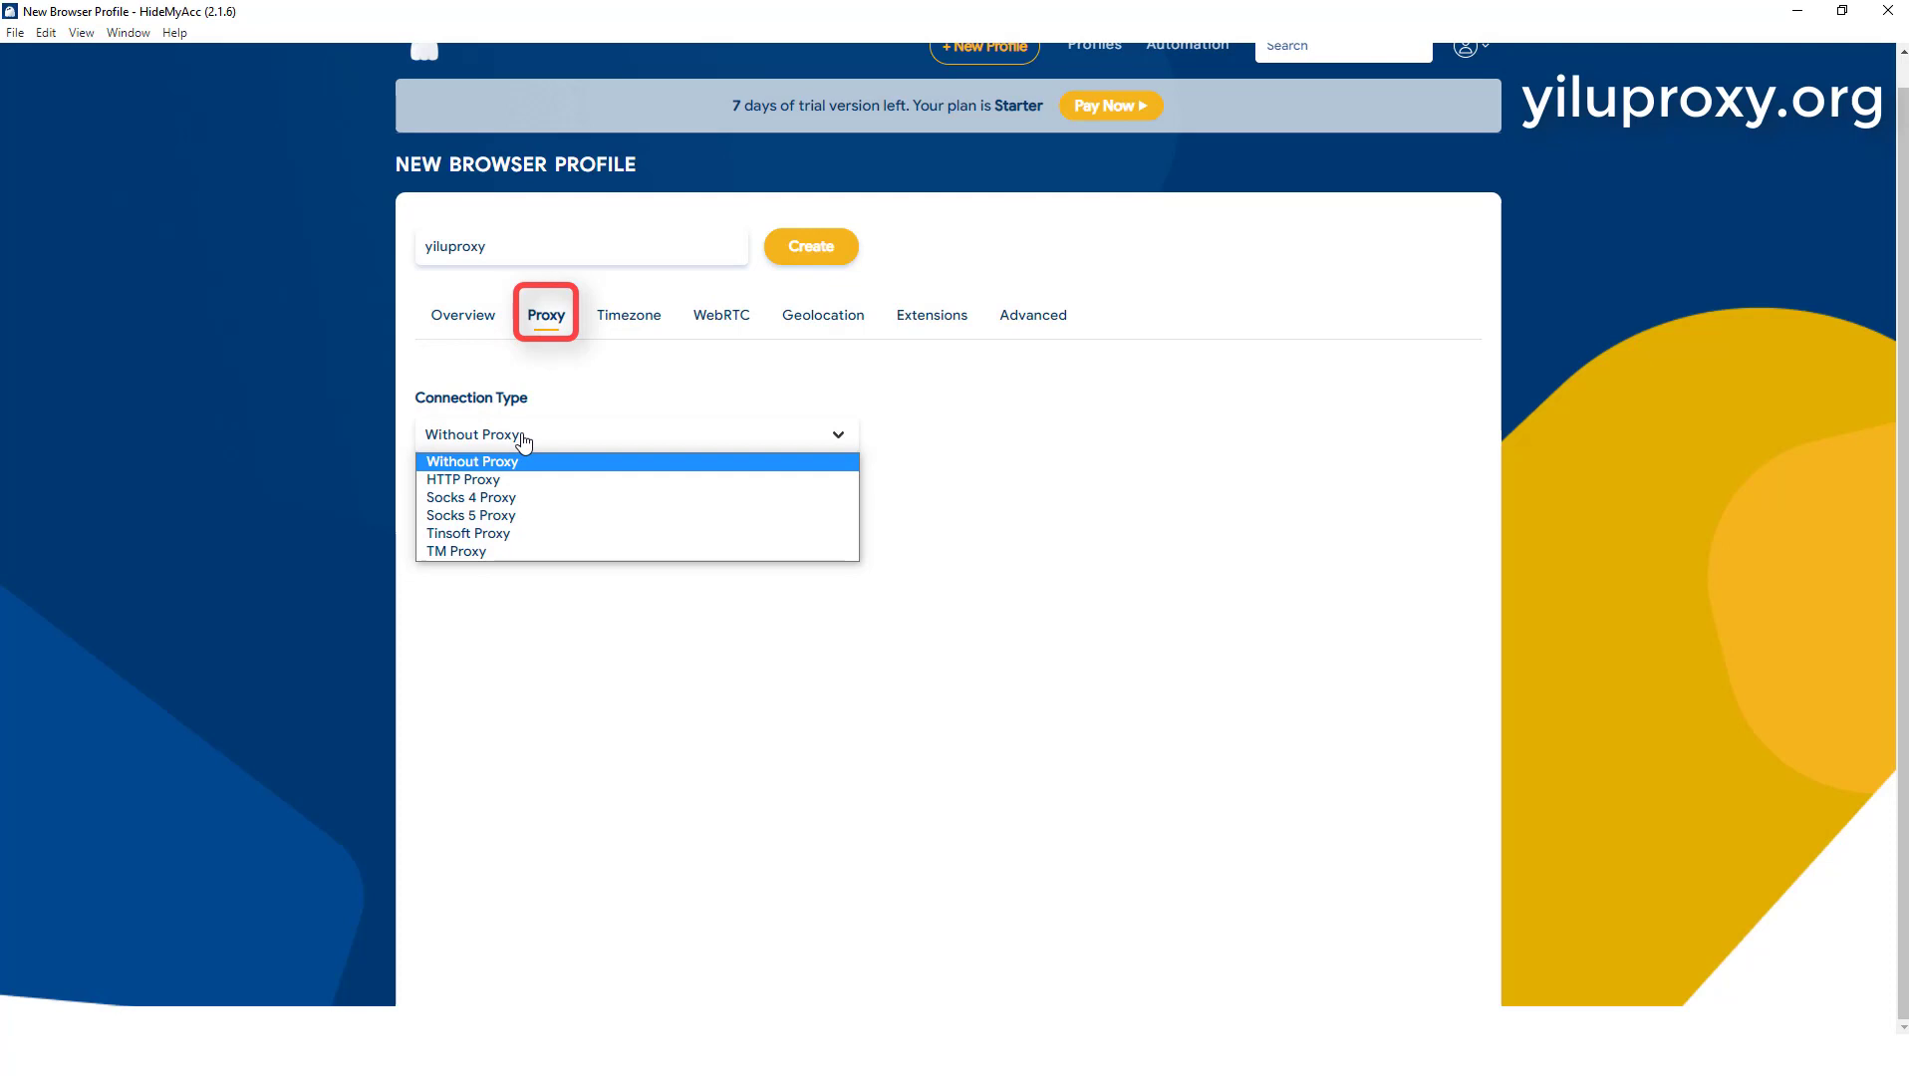
click(503, 513)
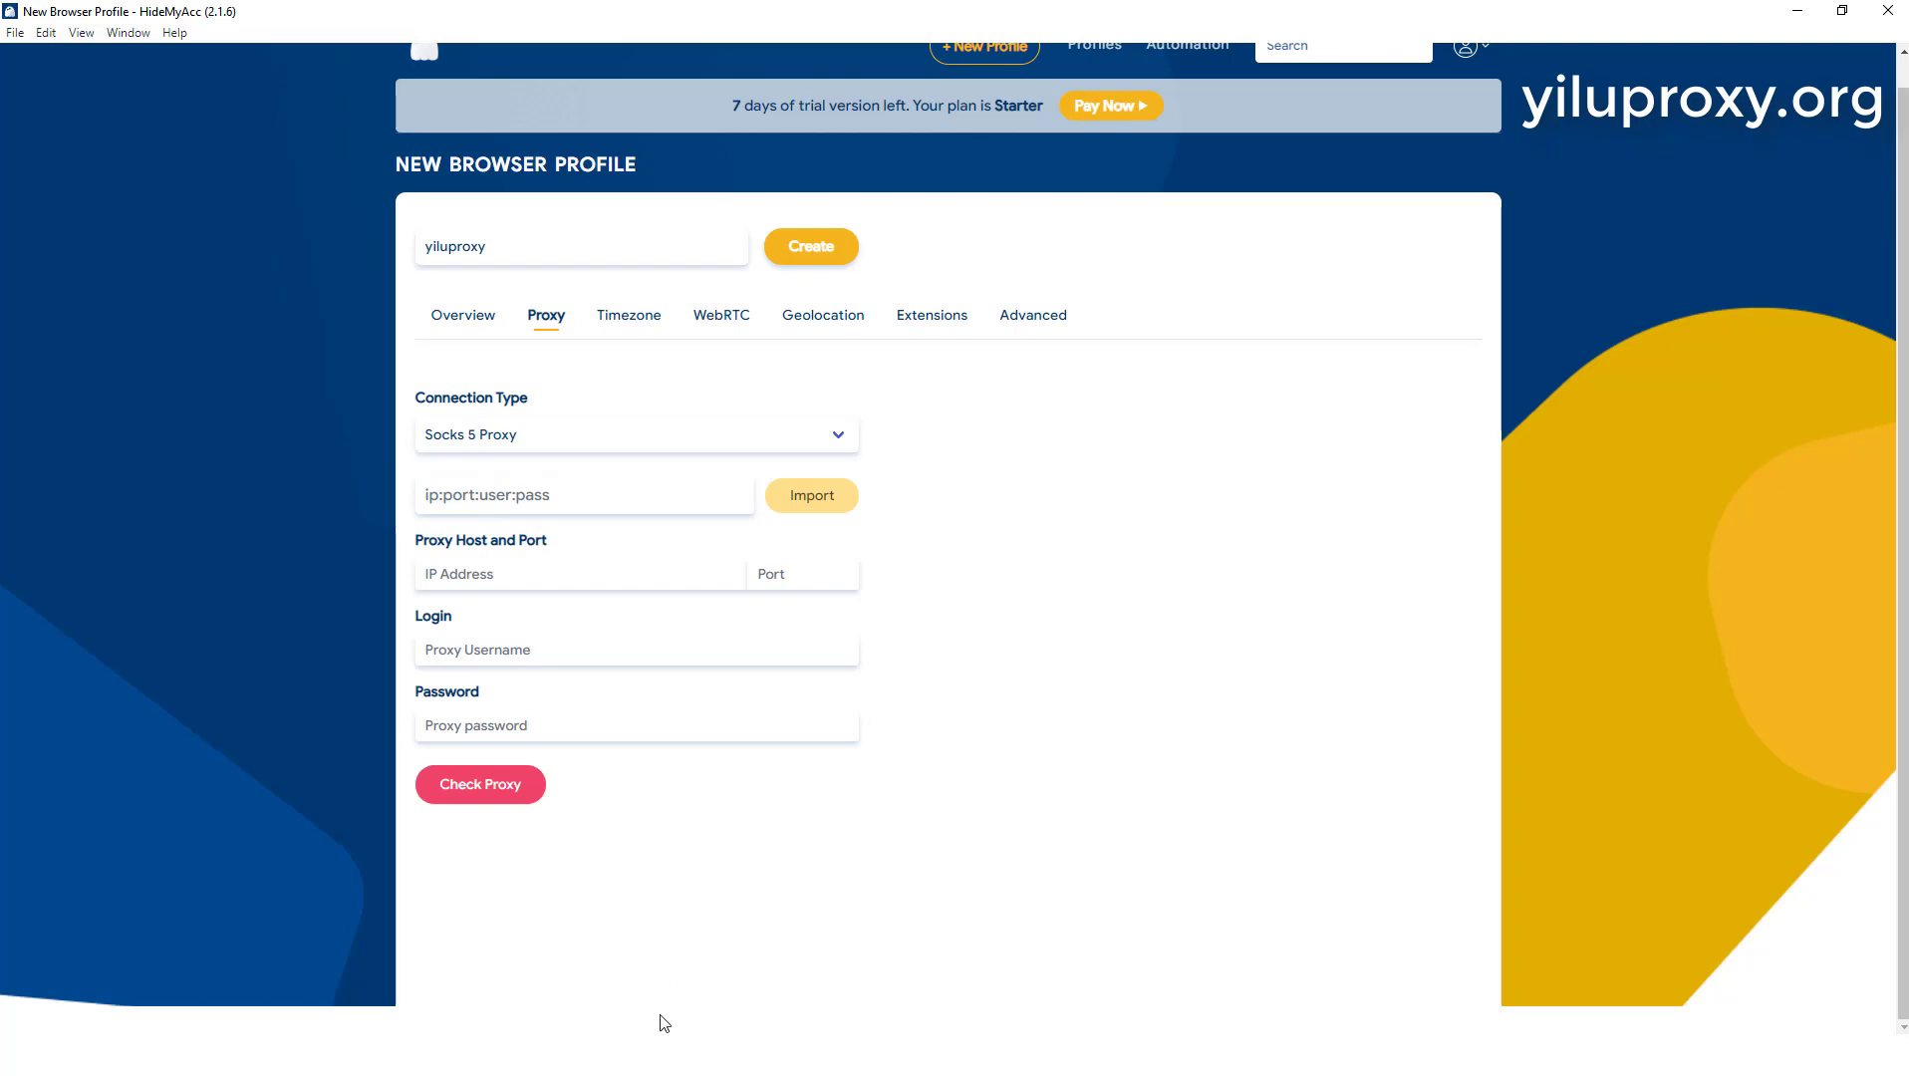
Step: Switch to YiLu Proxy, forward the United States dedicated static residential IP to port 5500, and view the port forward list
click(638, 1055)
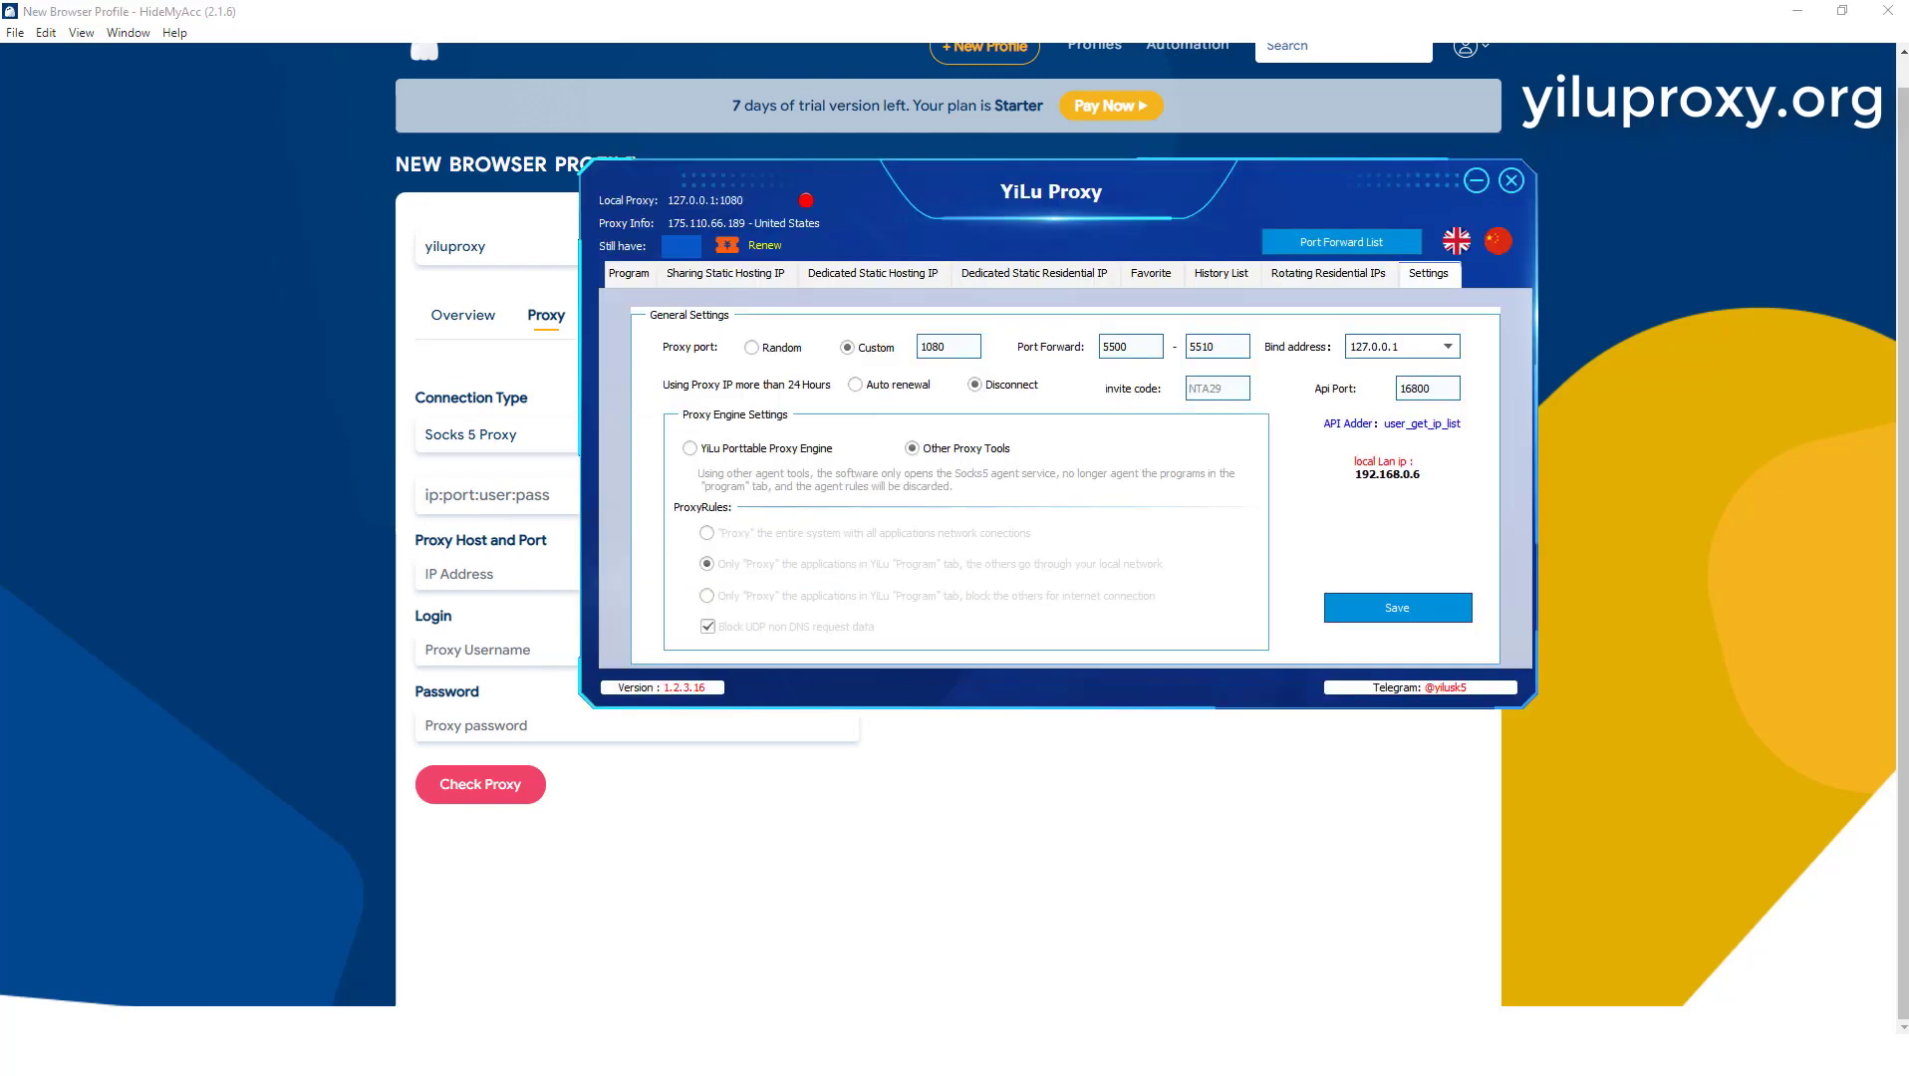
click(725, 274)
click(873, 274)
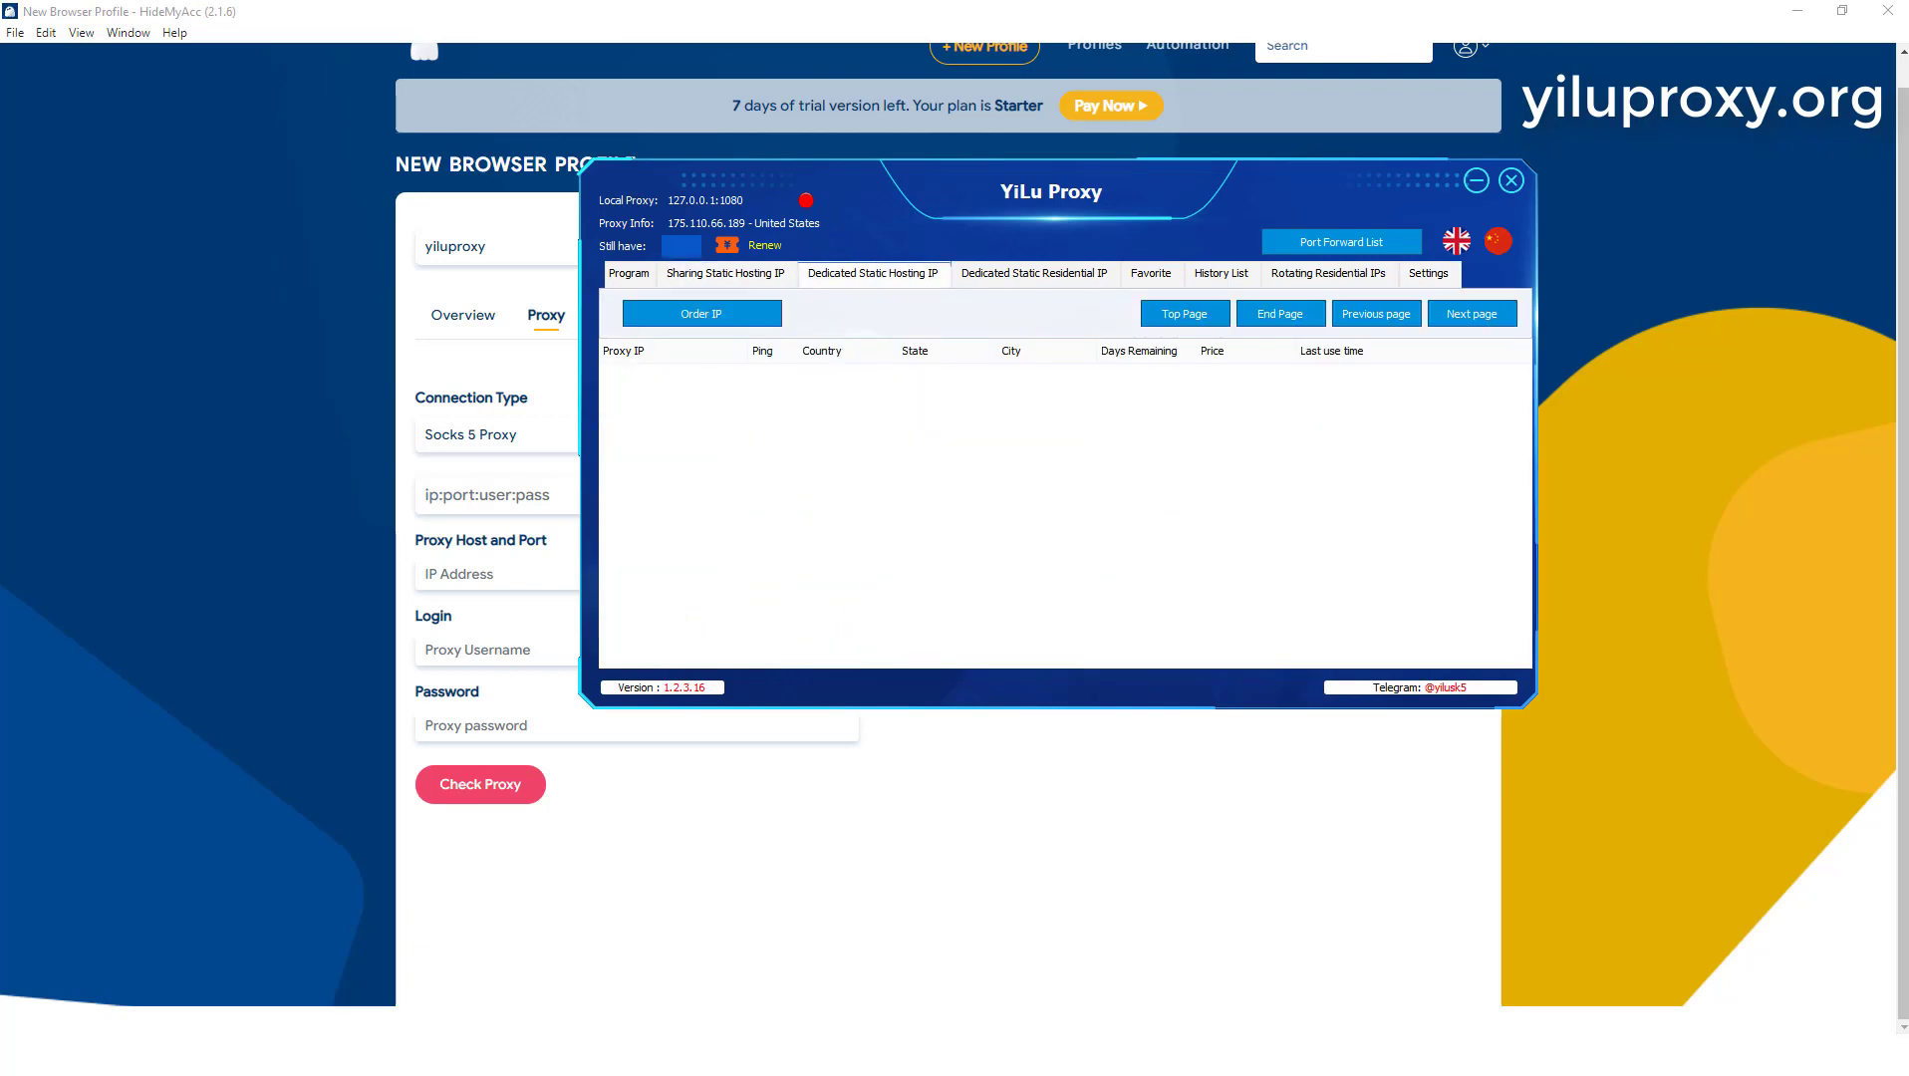
click(1035, 274)
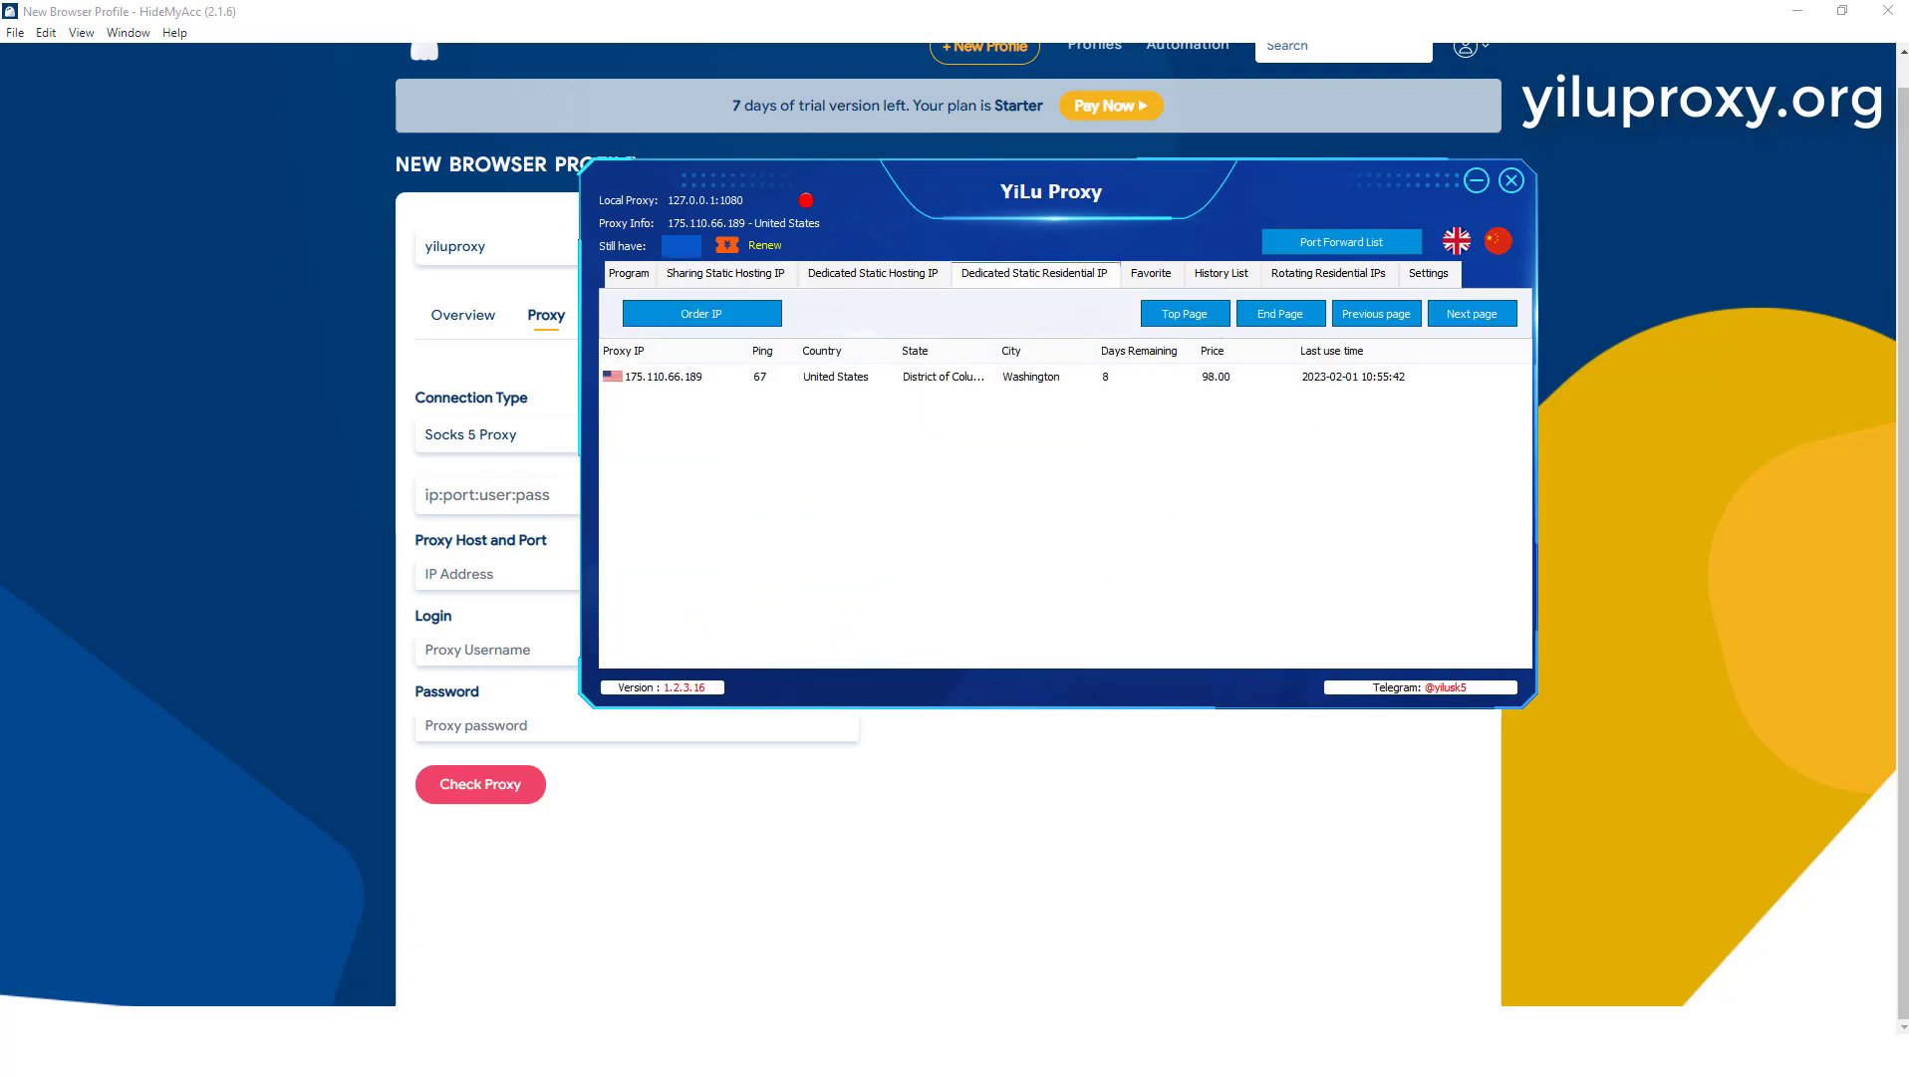
click(815, 376)
right_click(816, 376)
mouse_move(897, 443)
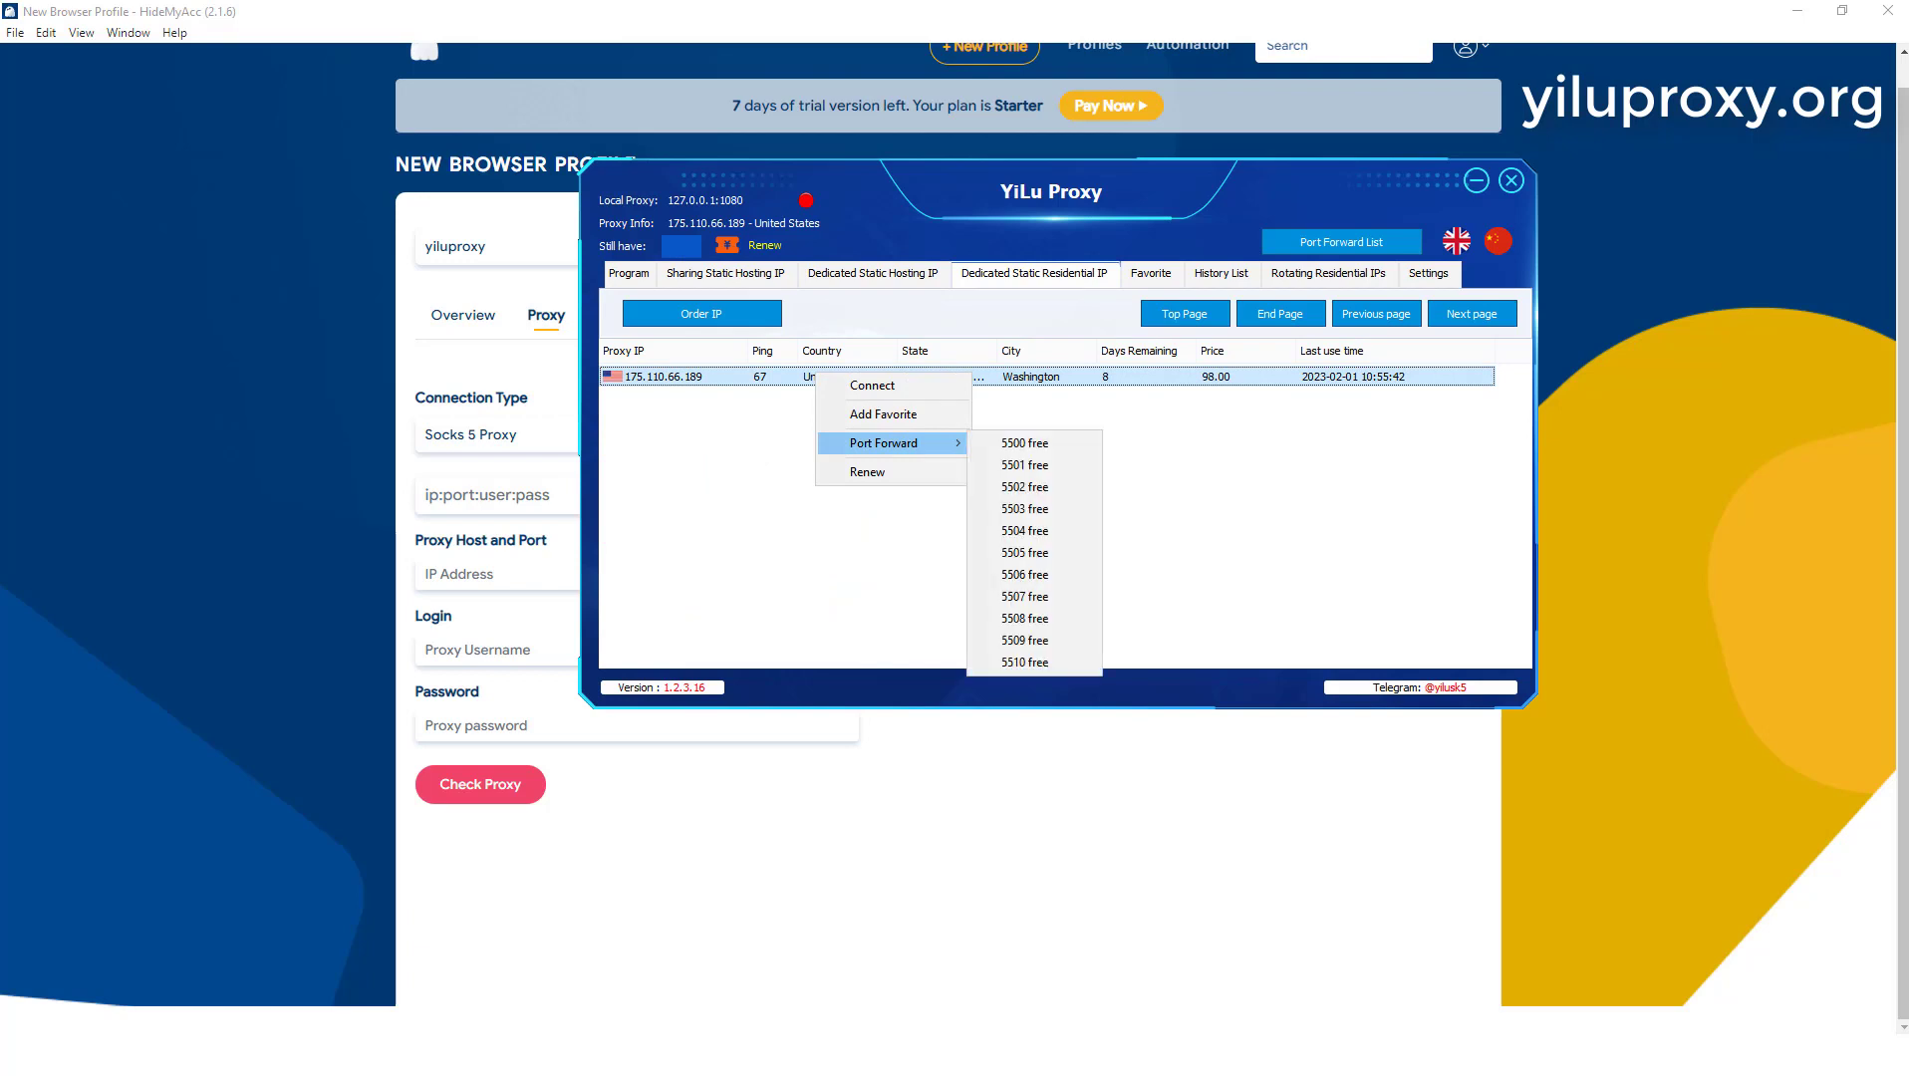
click(1024, 443)
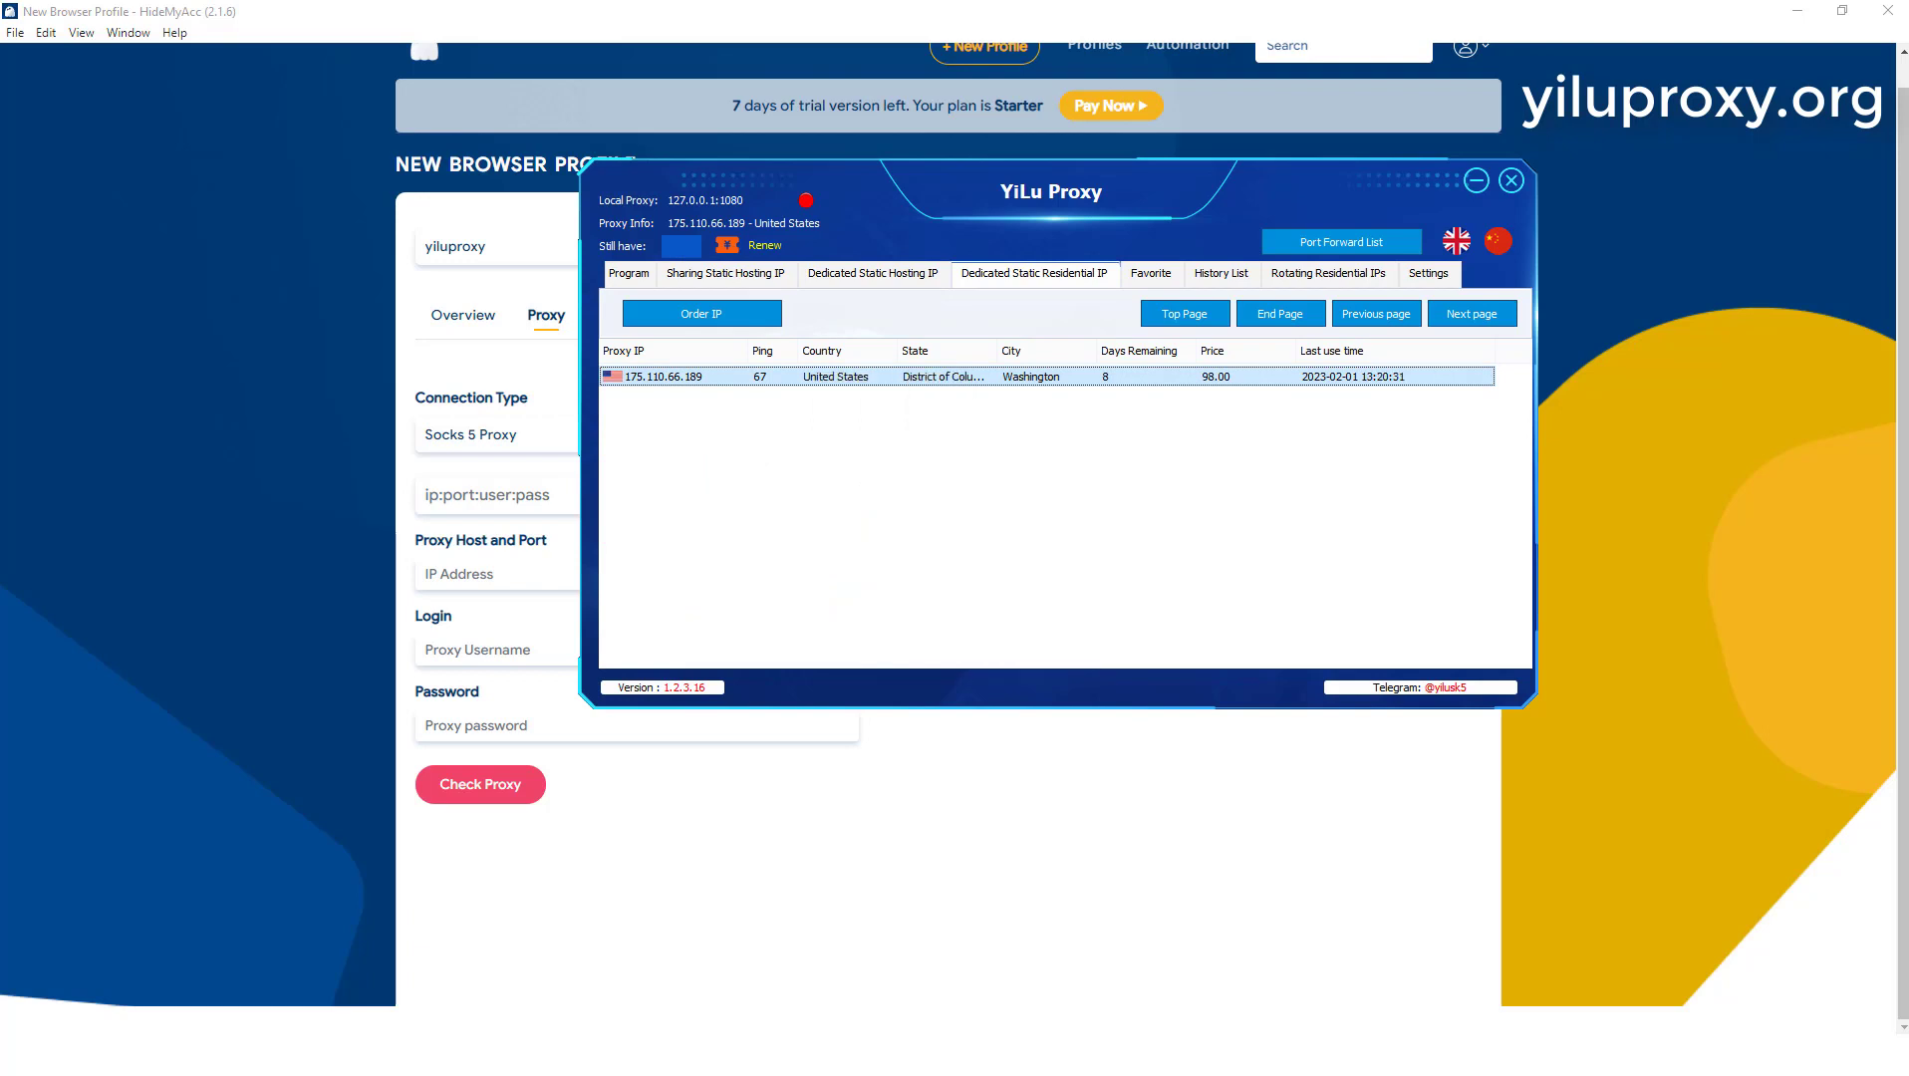
click(1341, 243)
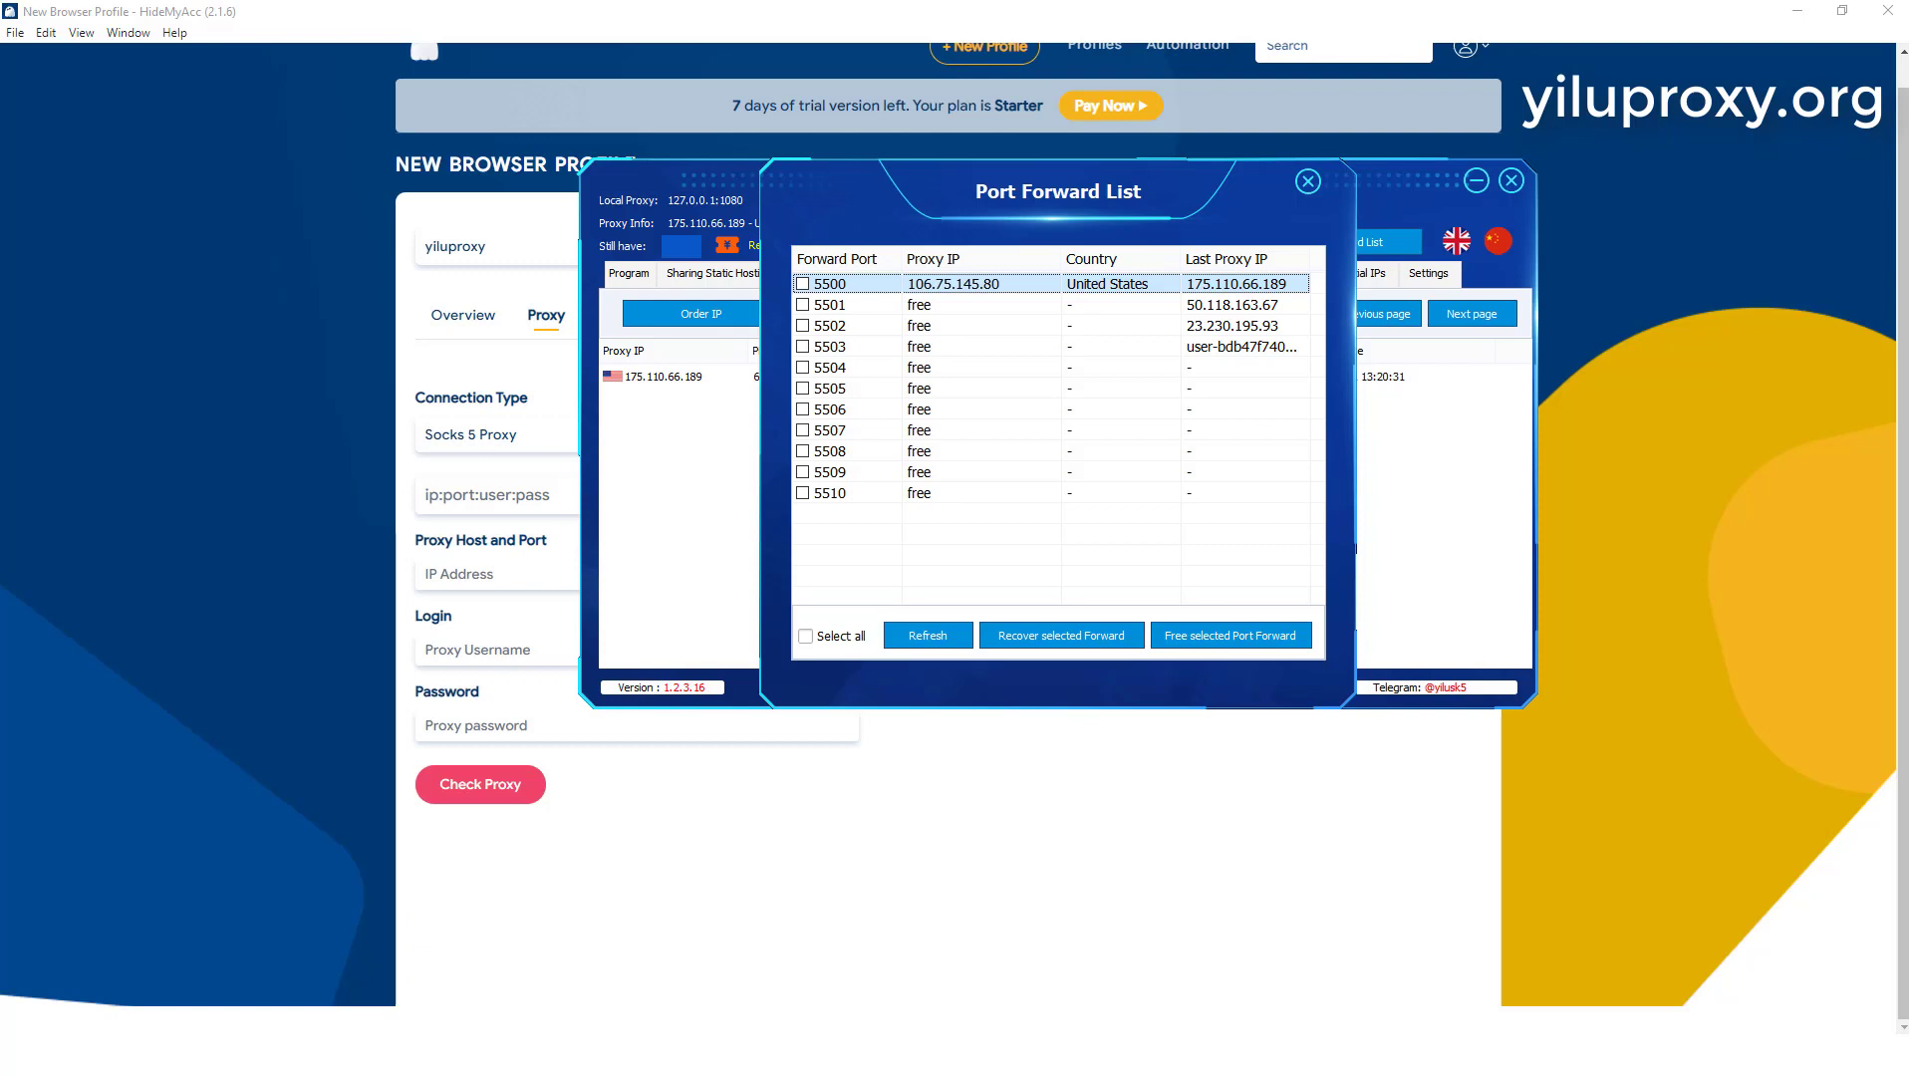
Step: Return to HideMyAcc and import 127.0.0.1:5500 as the profile's proxy host and port
click(458, 575)
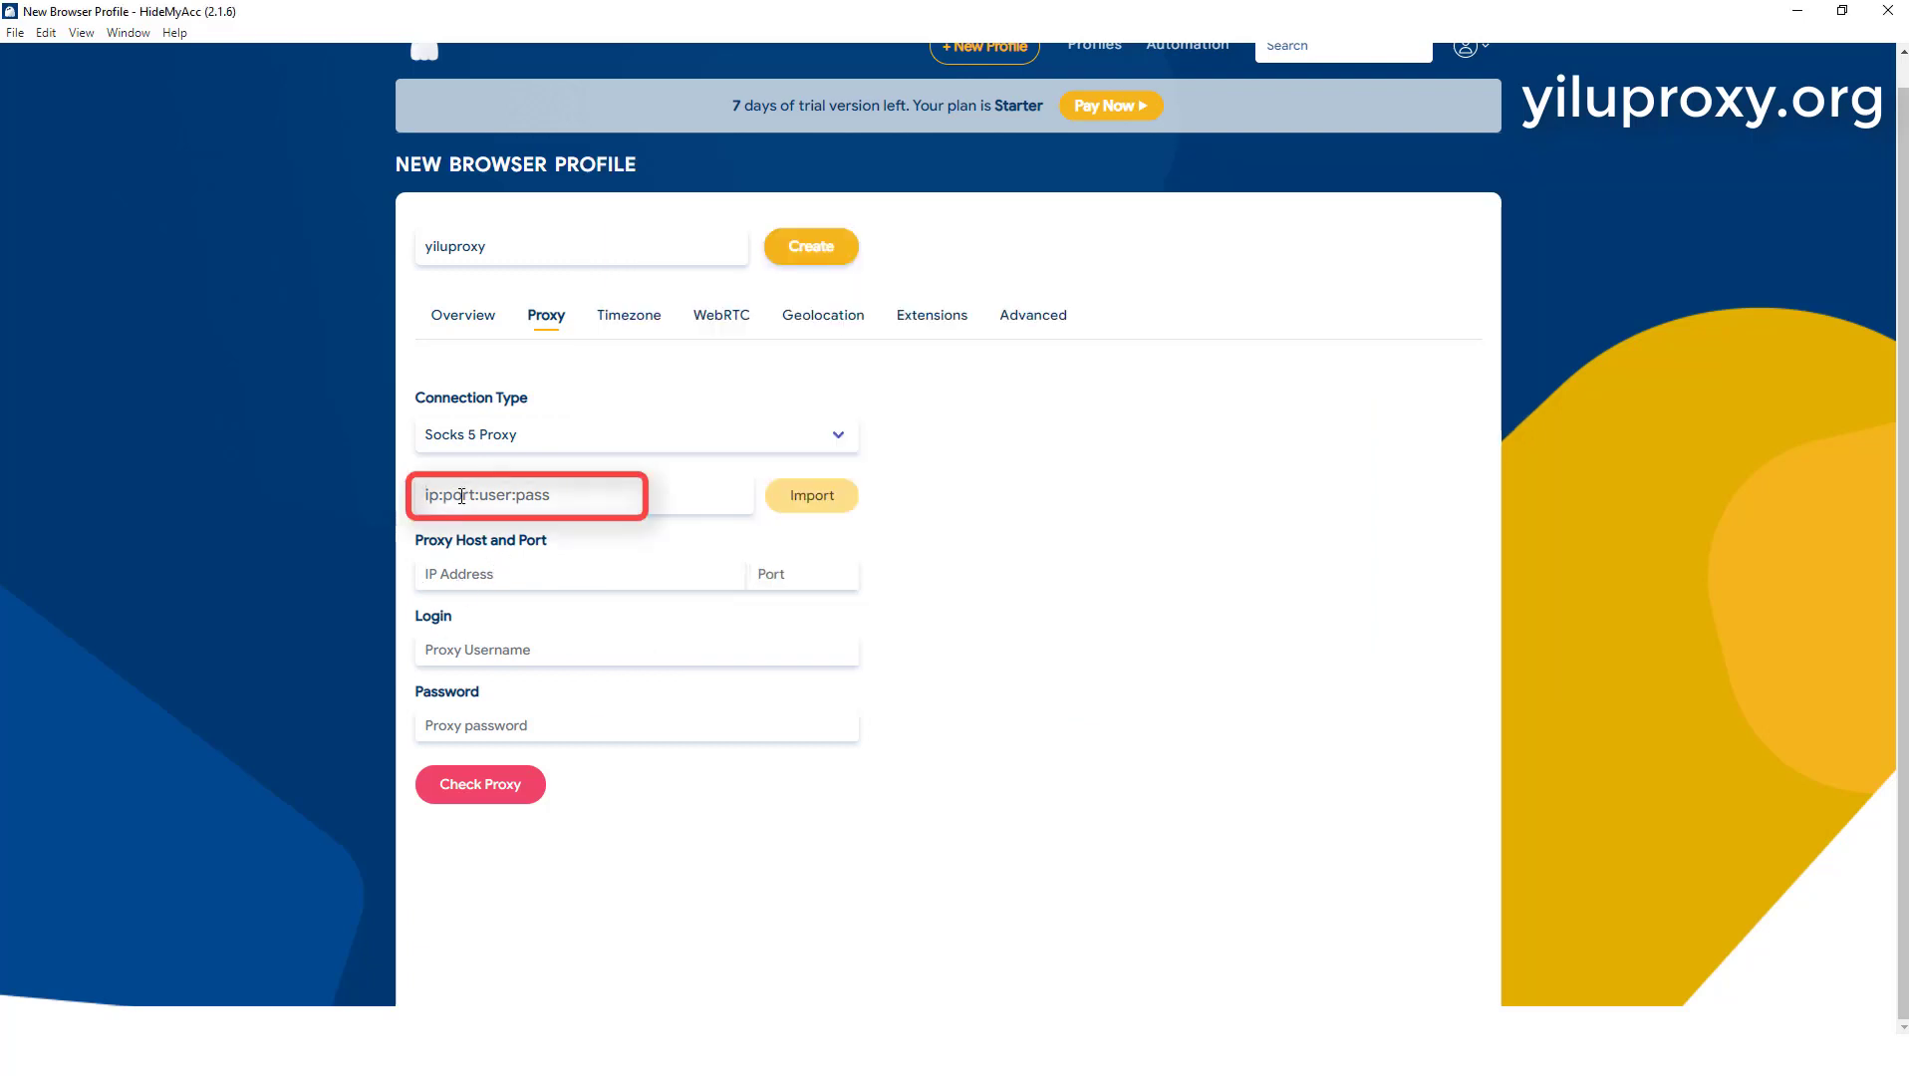
click(499, 495)
text(12)
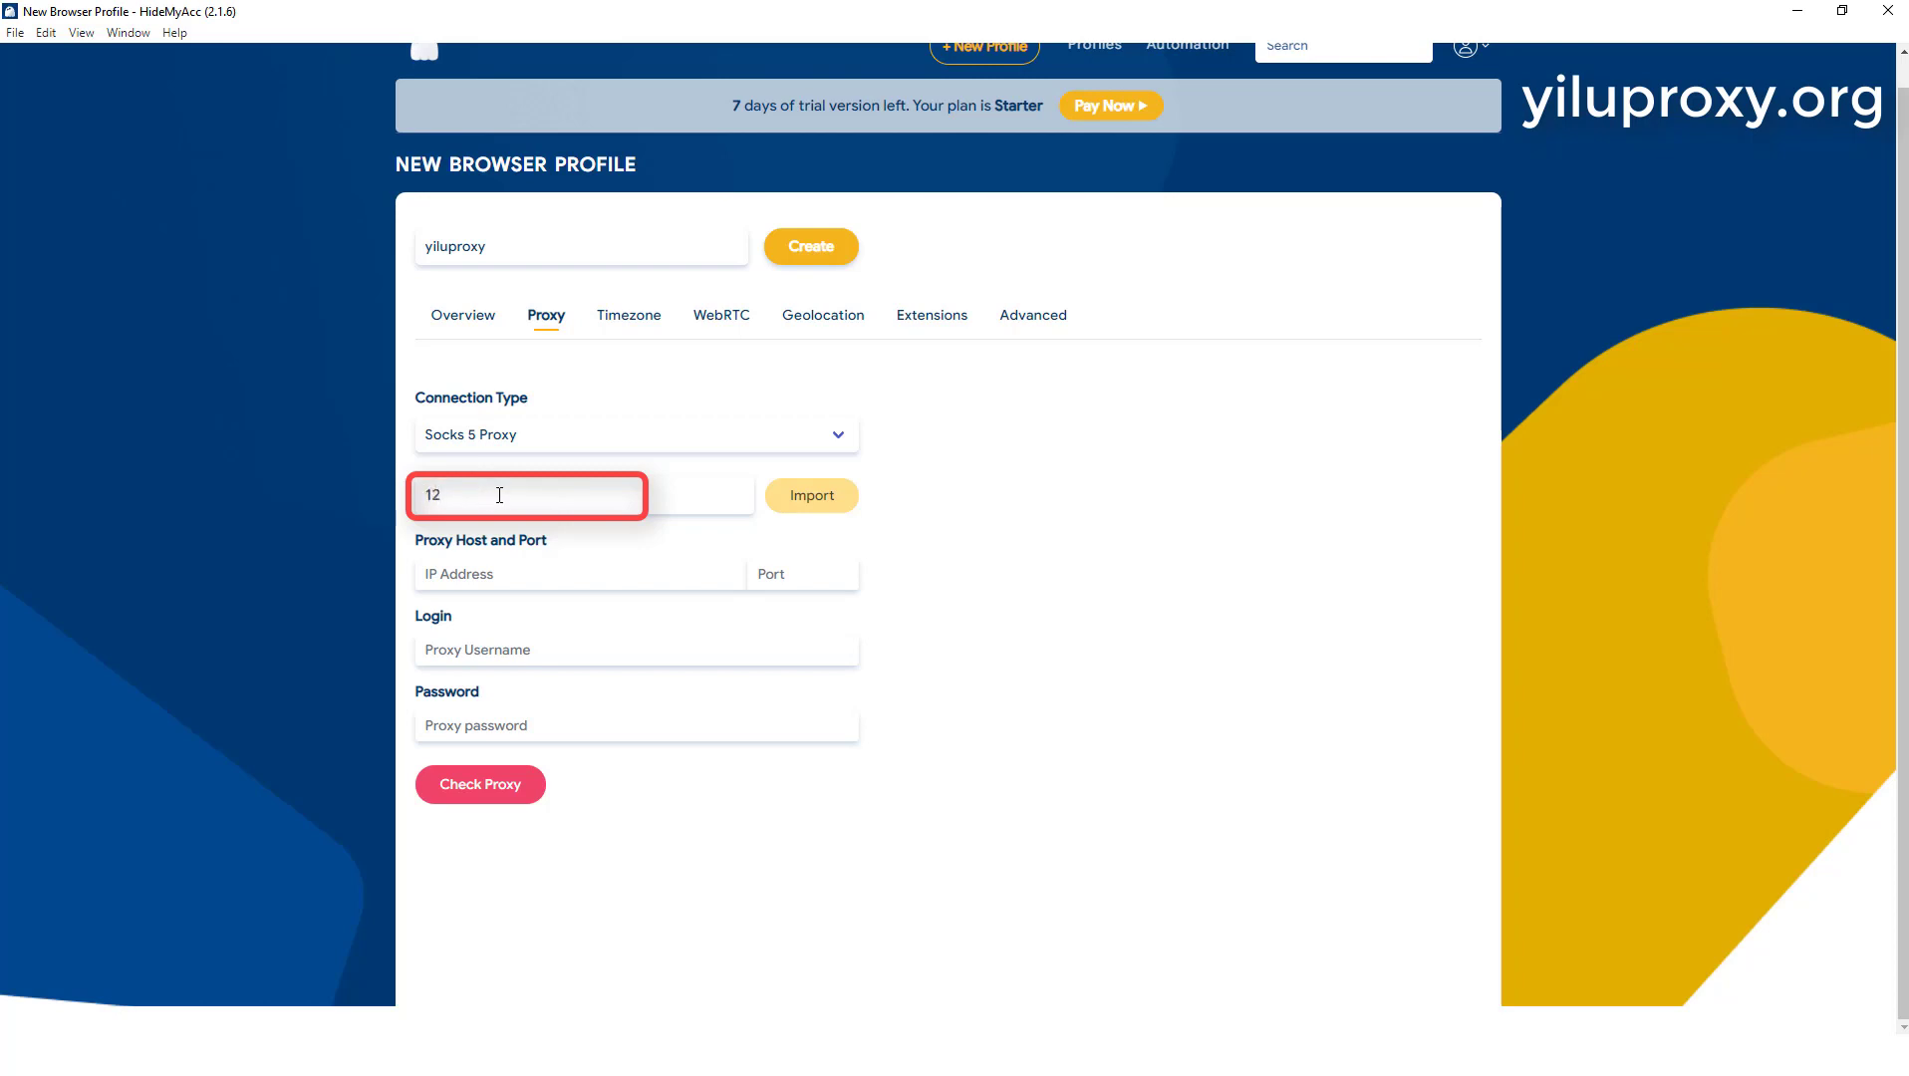
text(7.0.0.1:5500)
click(821, 500)
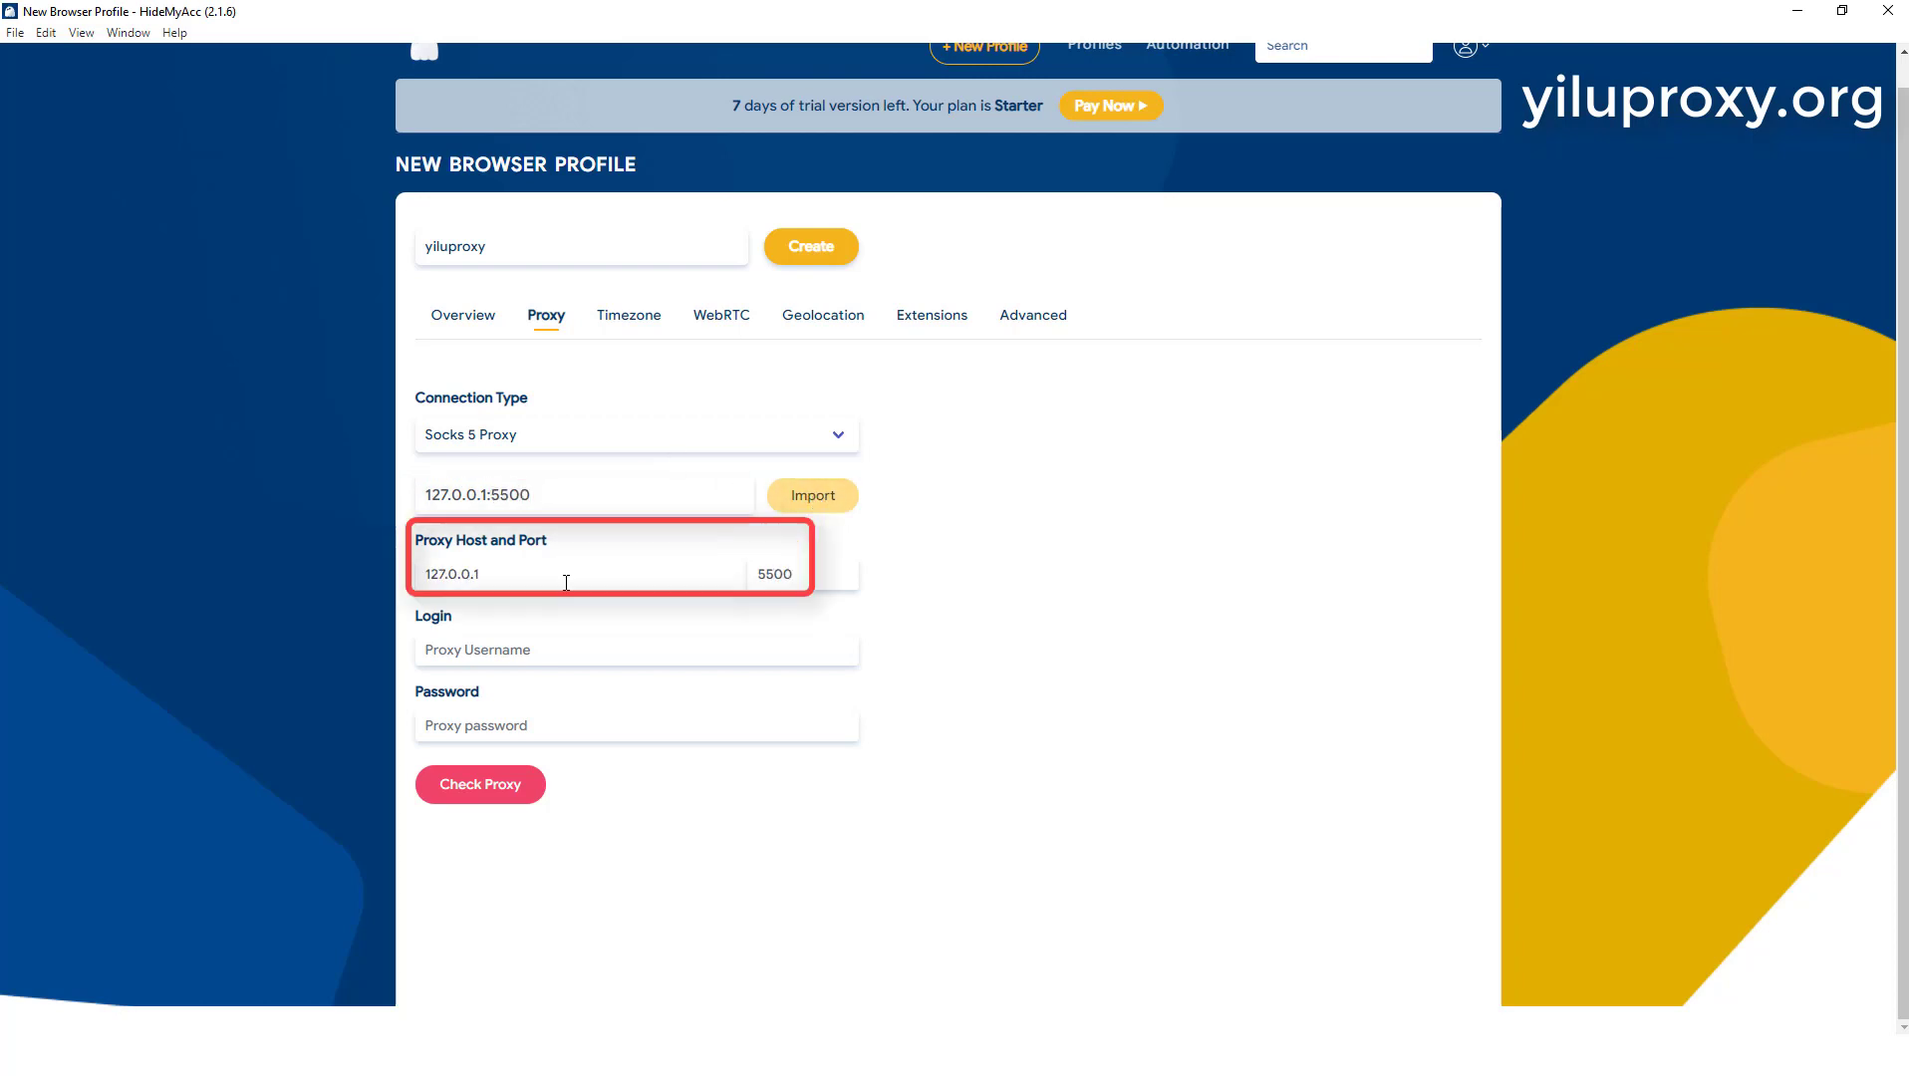
Step: Check the profile's proxy and compare the returned IP with the dedicated static residential IP in YiLu Proxy
click(486, 788)
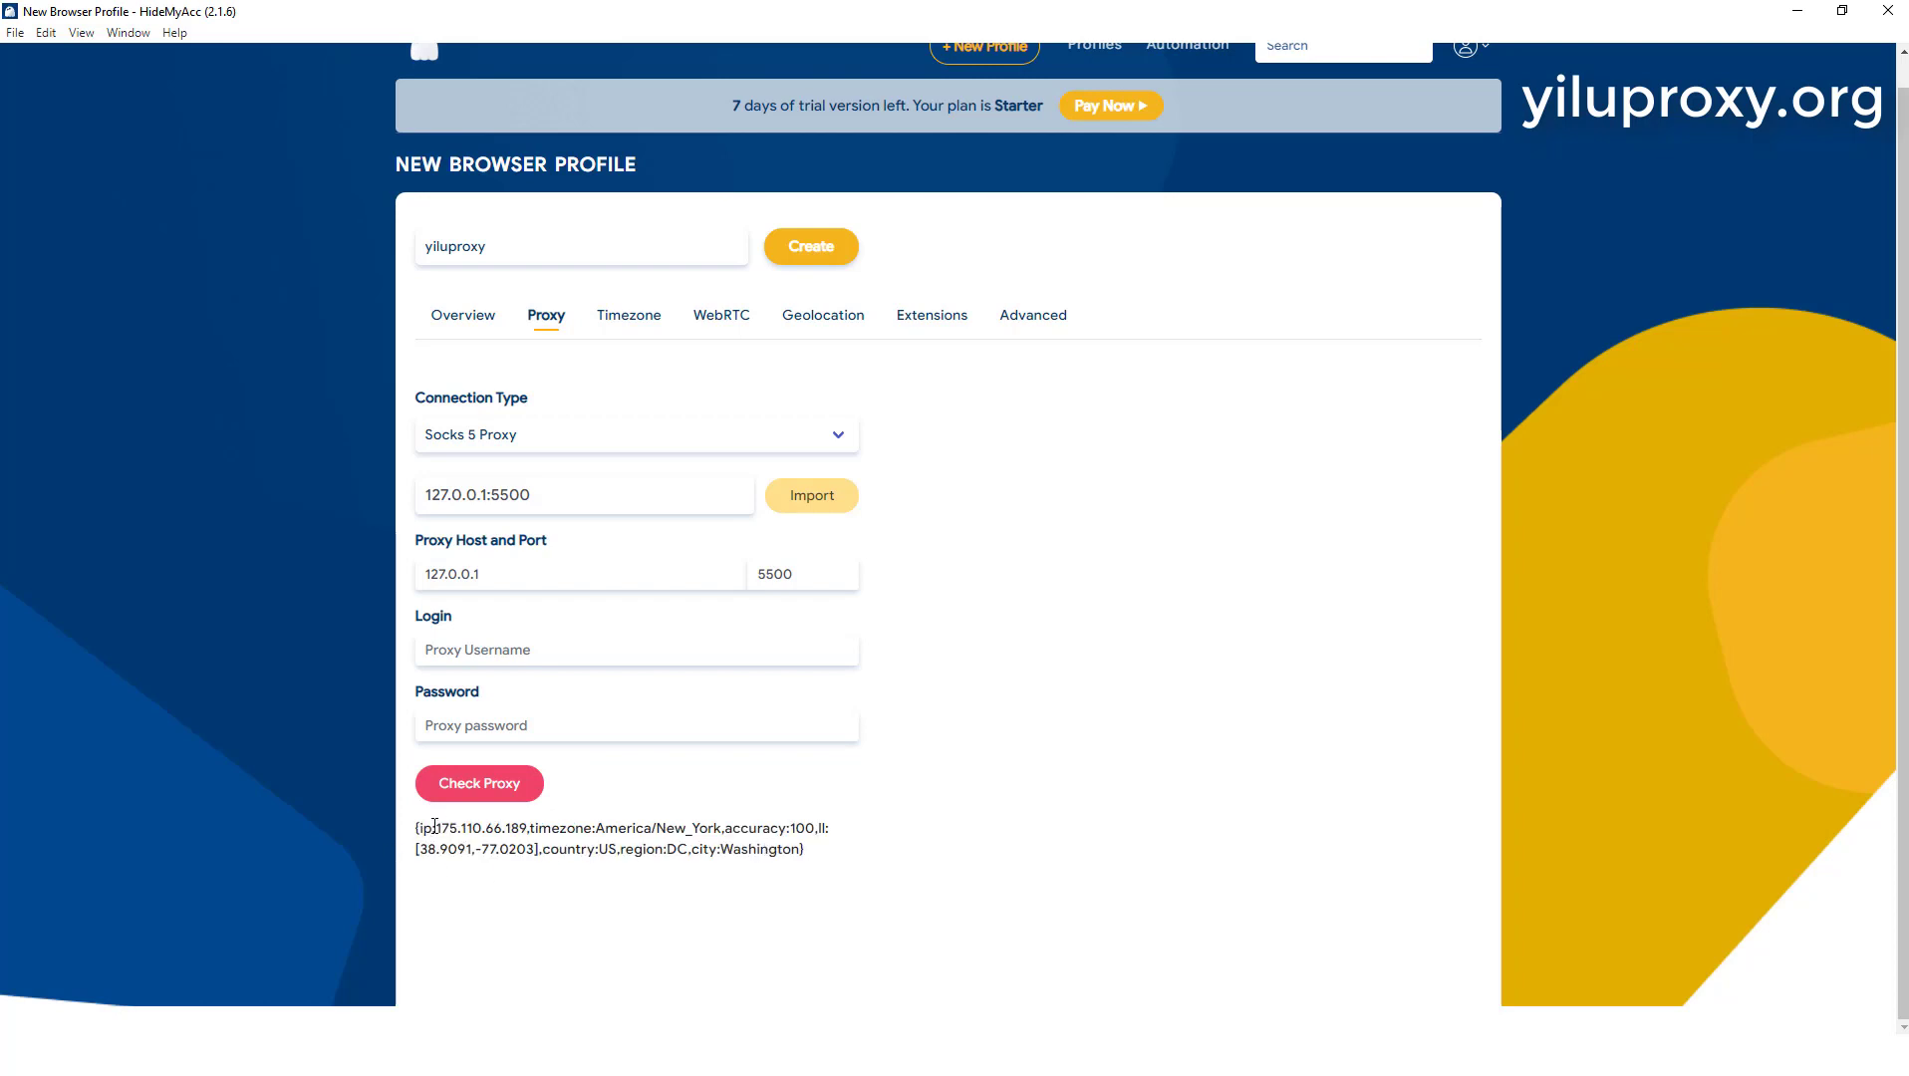
drag(439, 827, 529, 829)
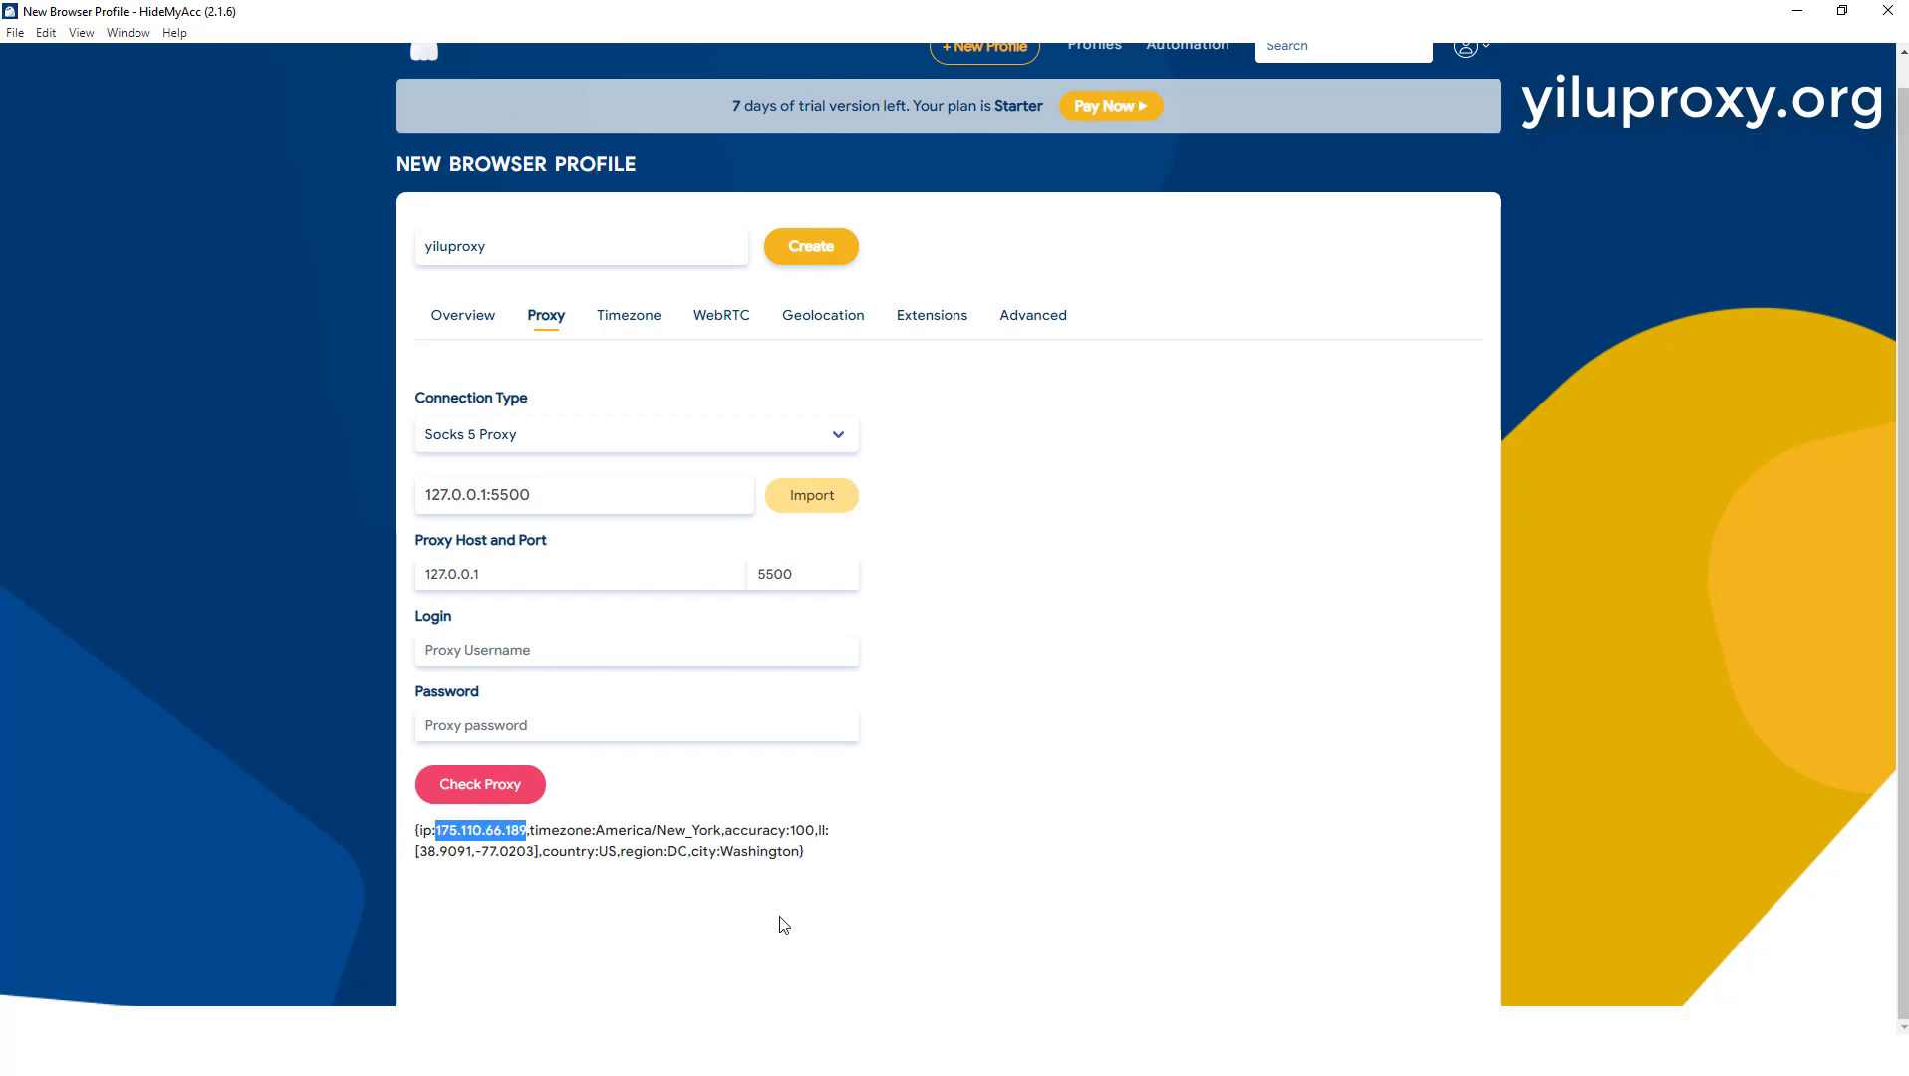
key(alt+Tab)
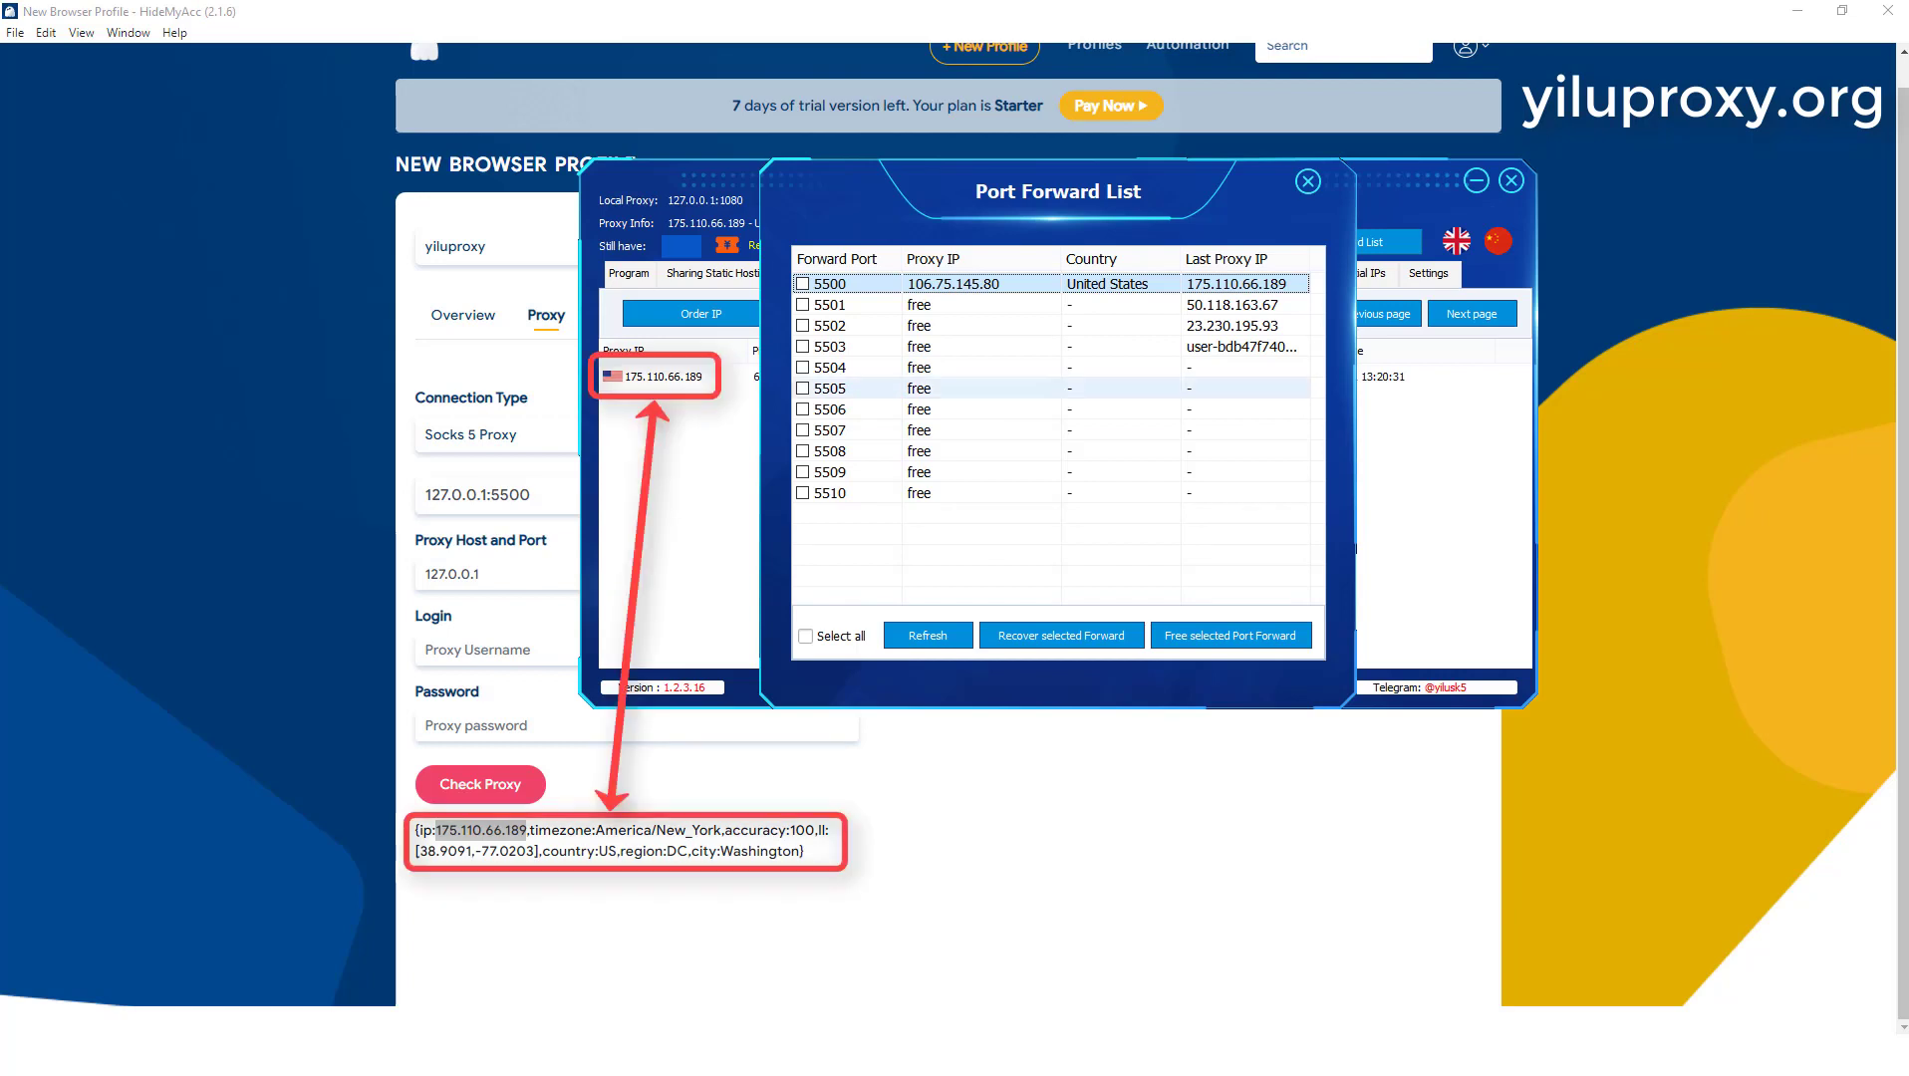
click(1308, 182)
click(662, 376)
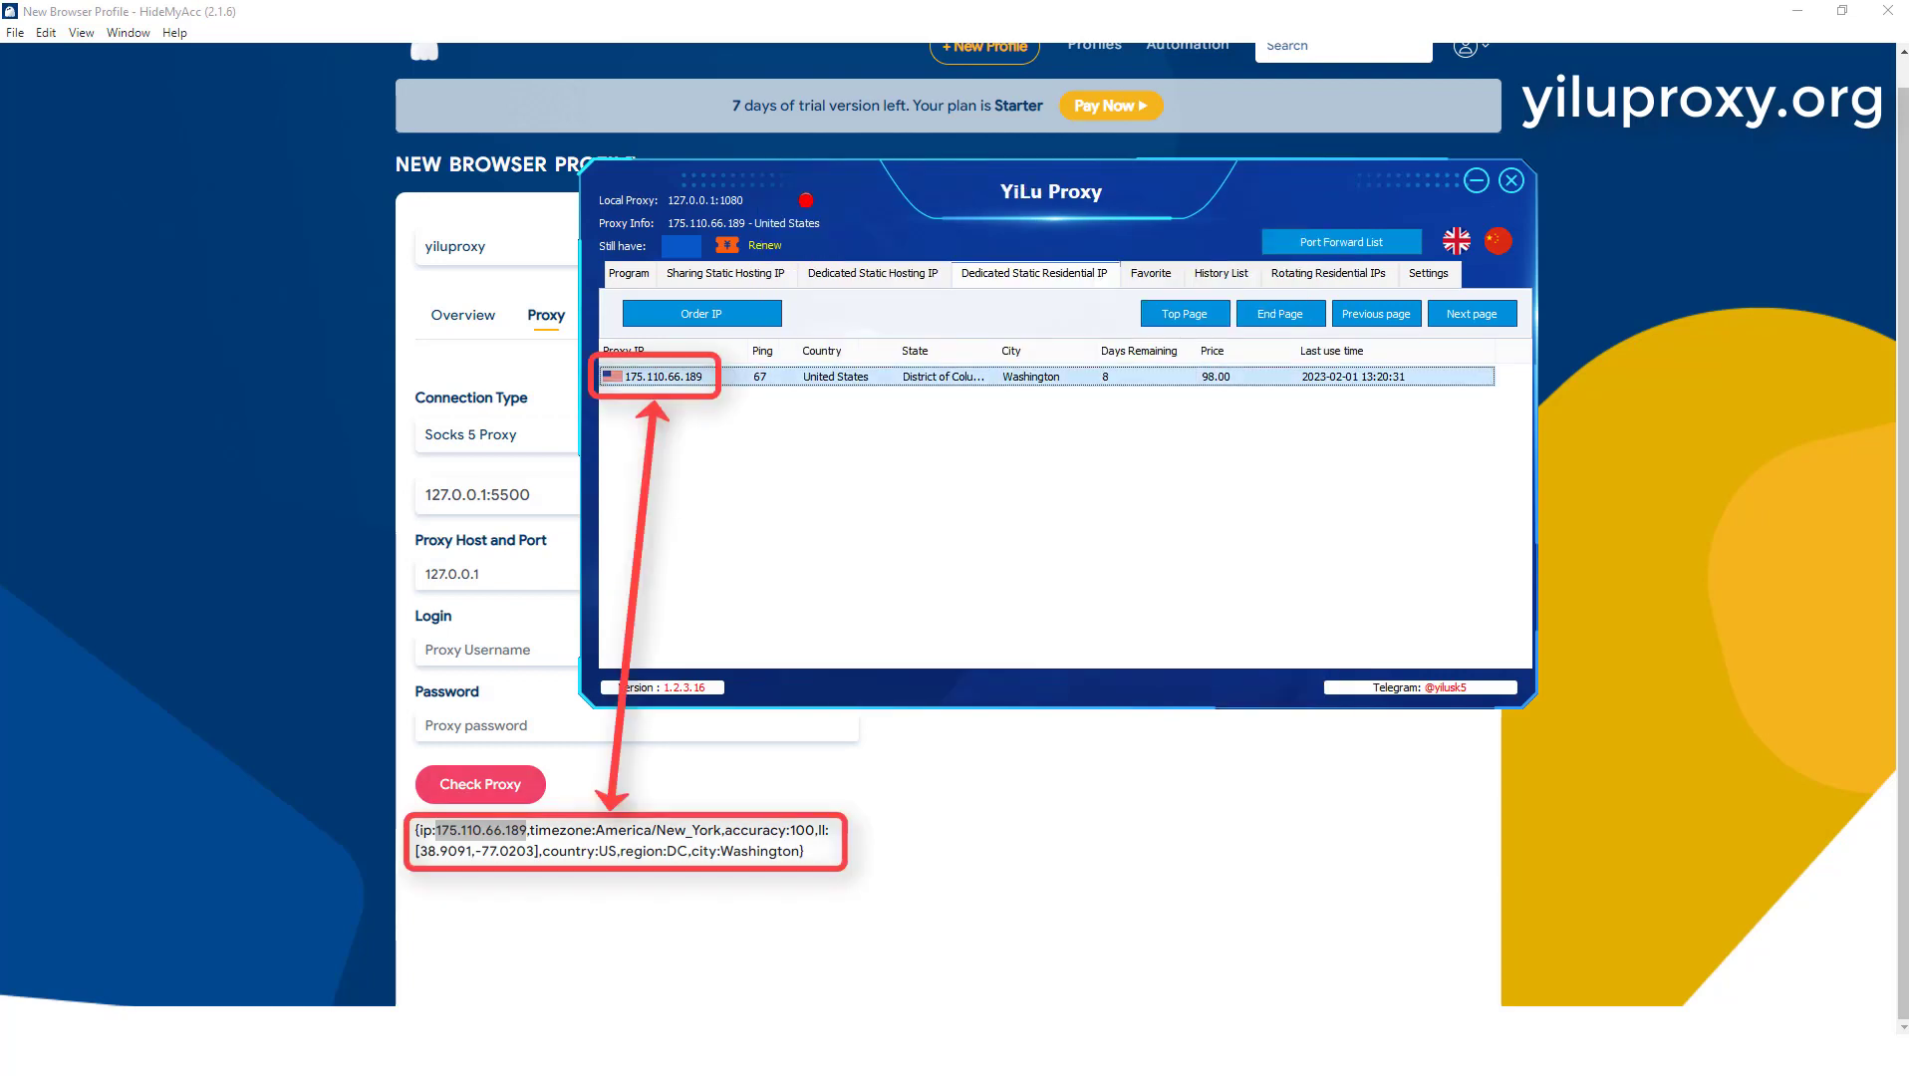
Step: Filter YiLu Proxy's rotating residential IPs to country DE-Germany and state BY-Bavaria
click(1329, 273)
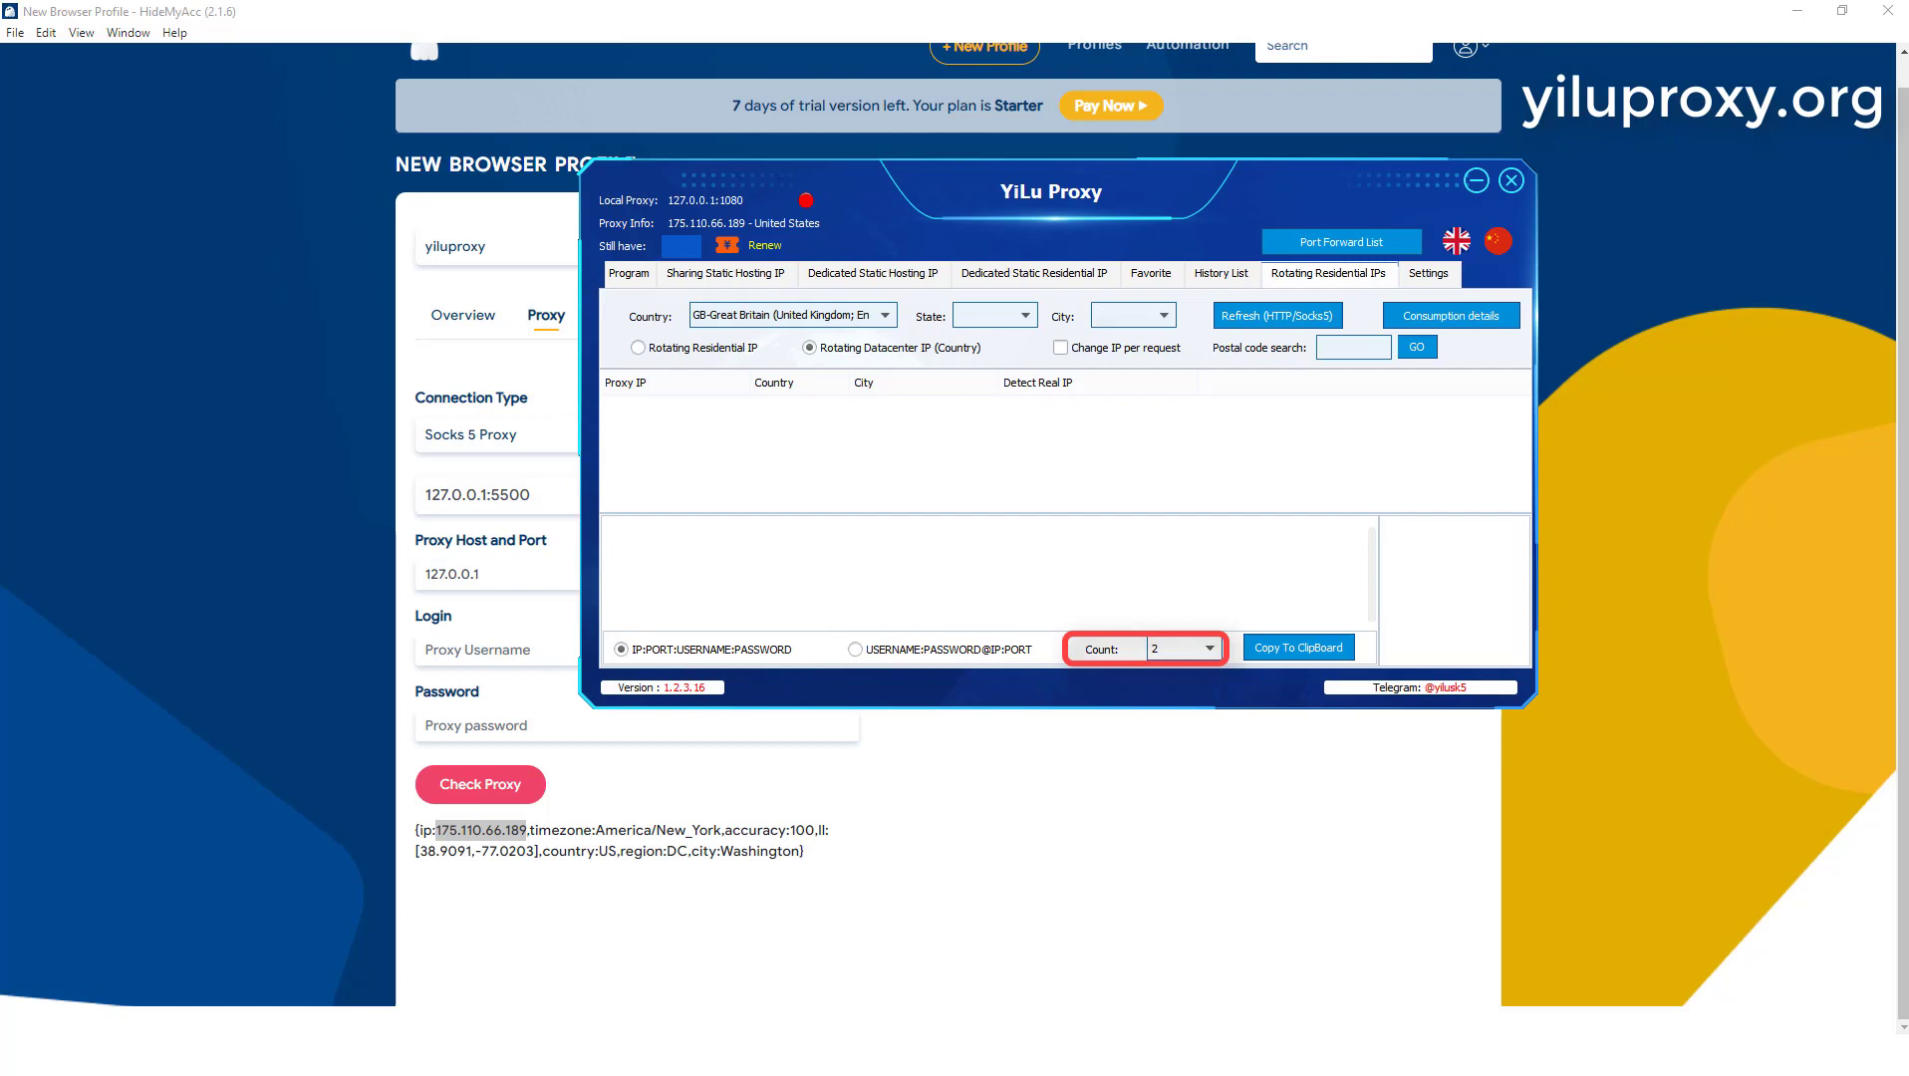
click(794, 316)
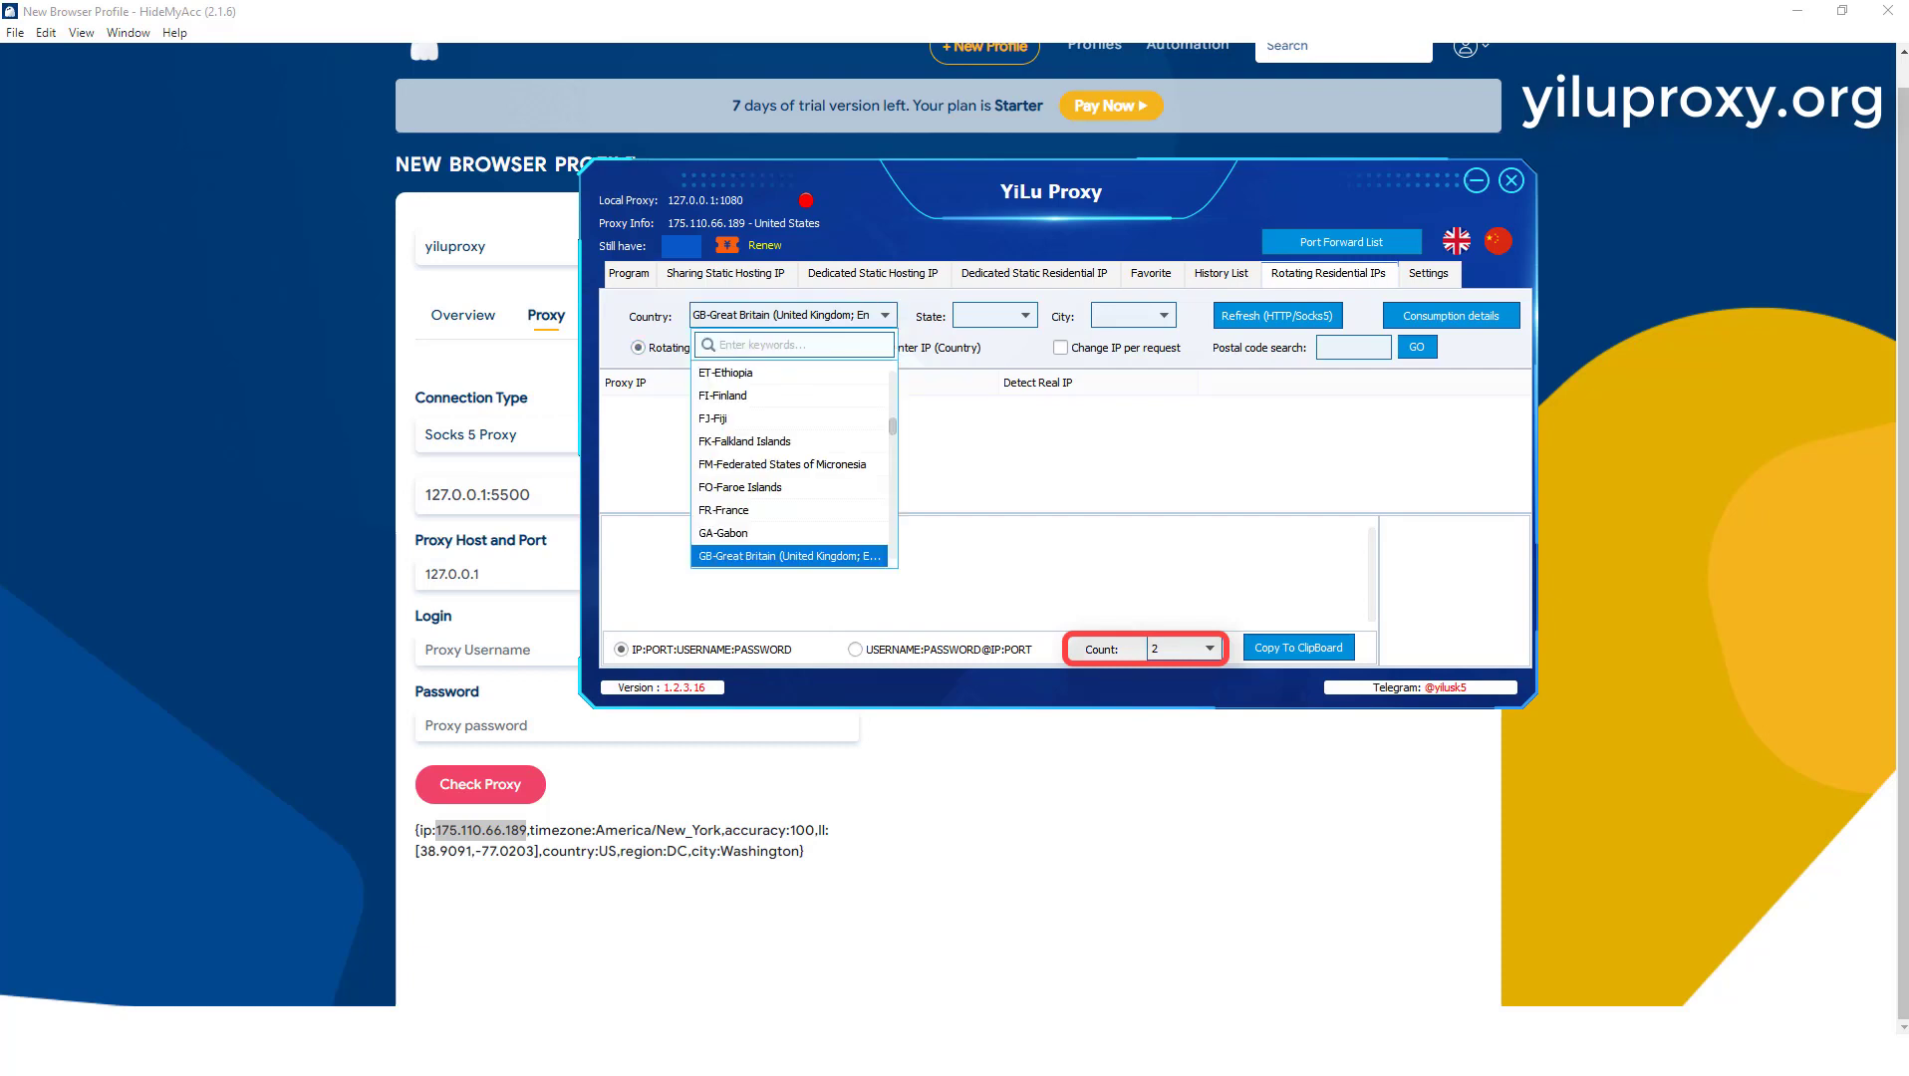
scroll(795, 464, up, 4)
scroll(794, 464, up, 1)
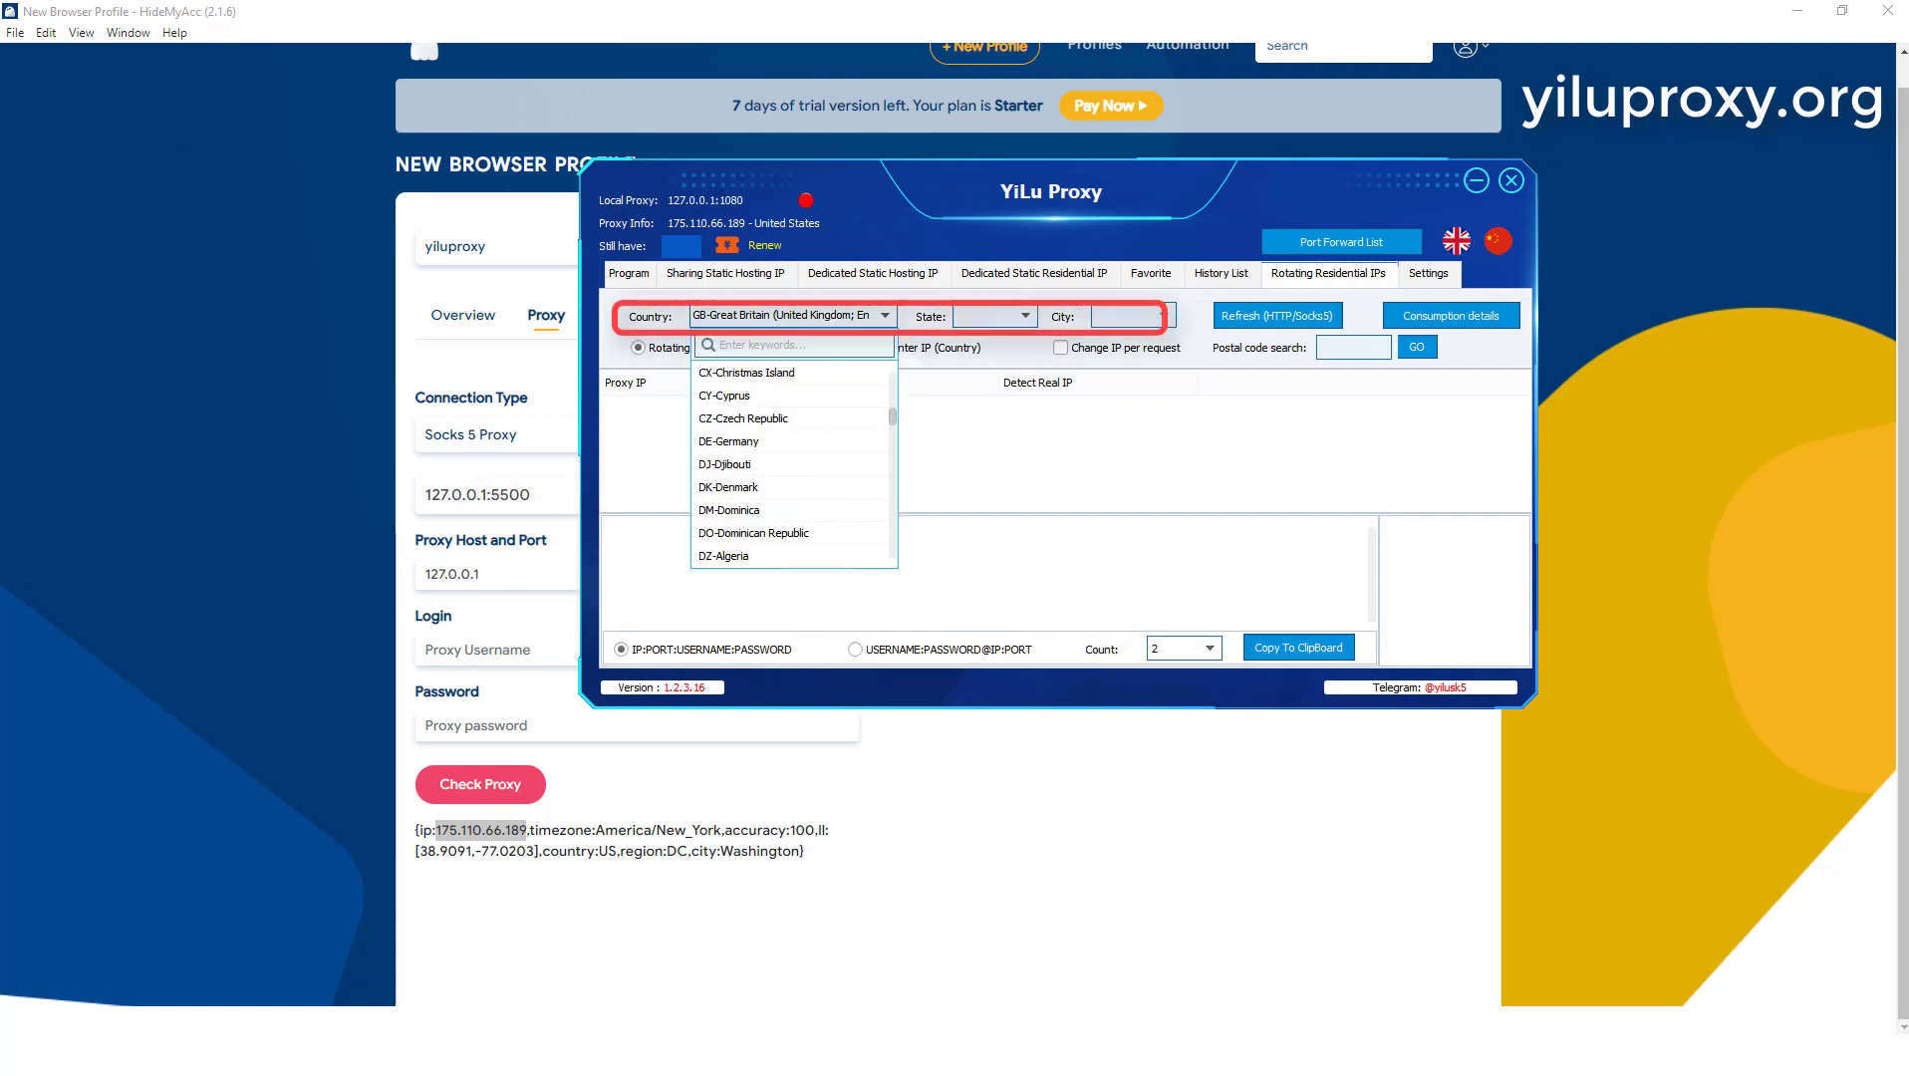
click(757, 434)
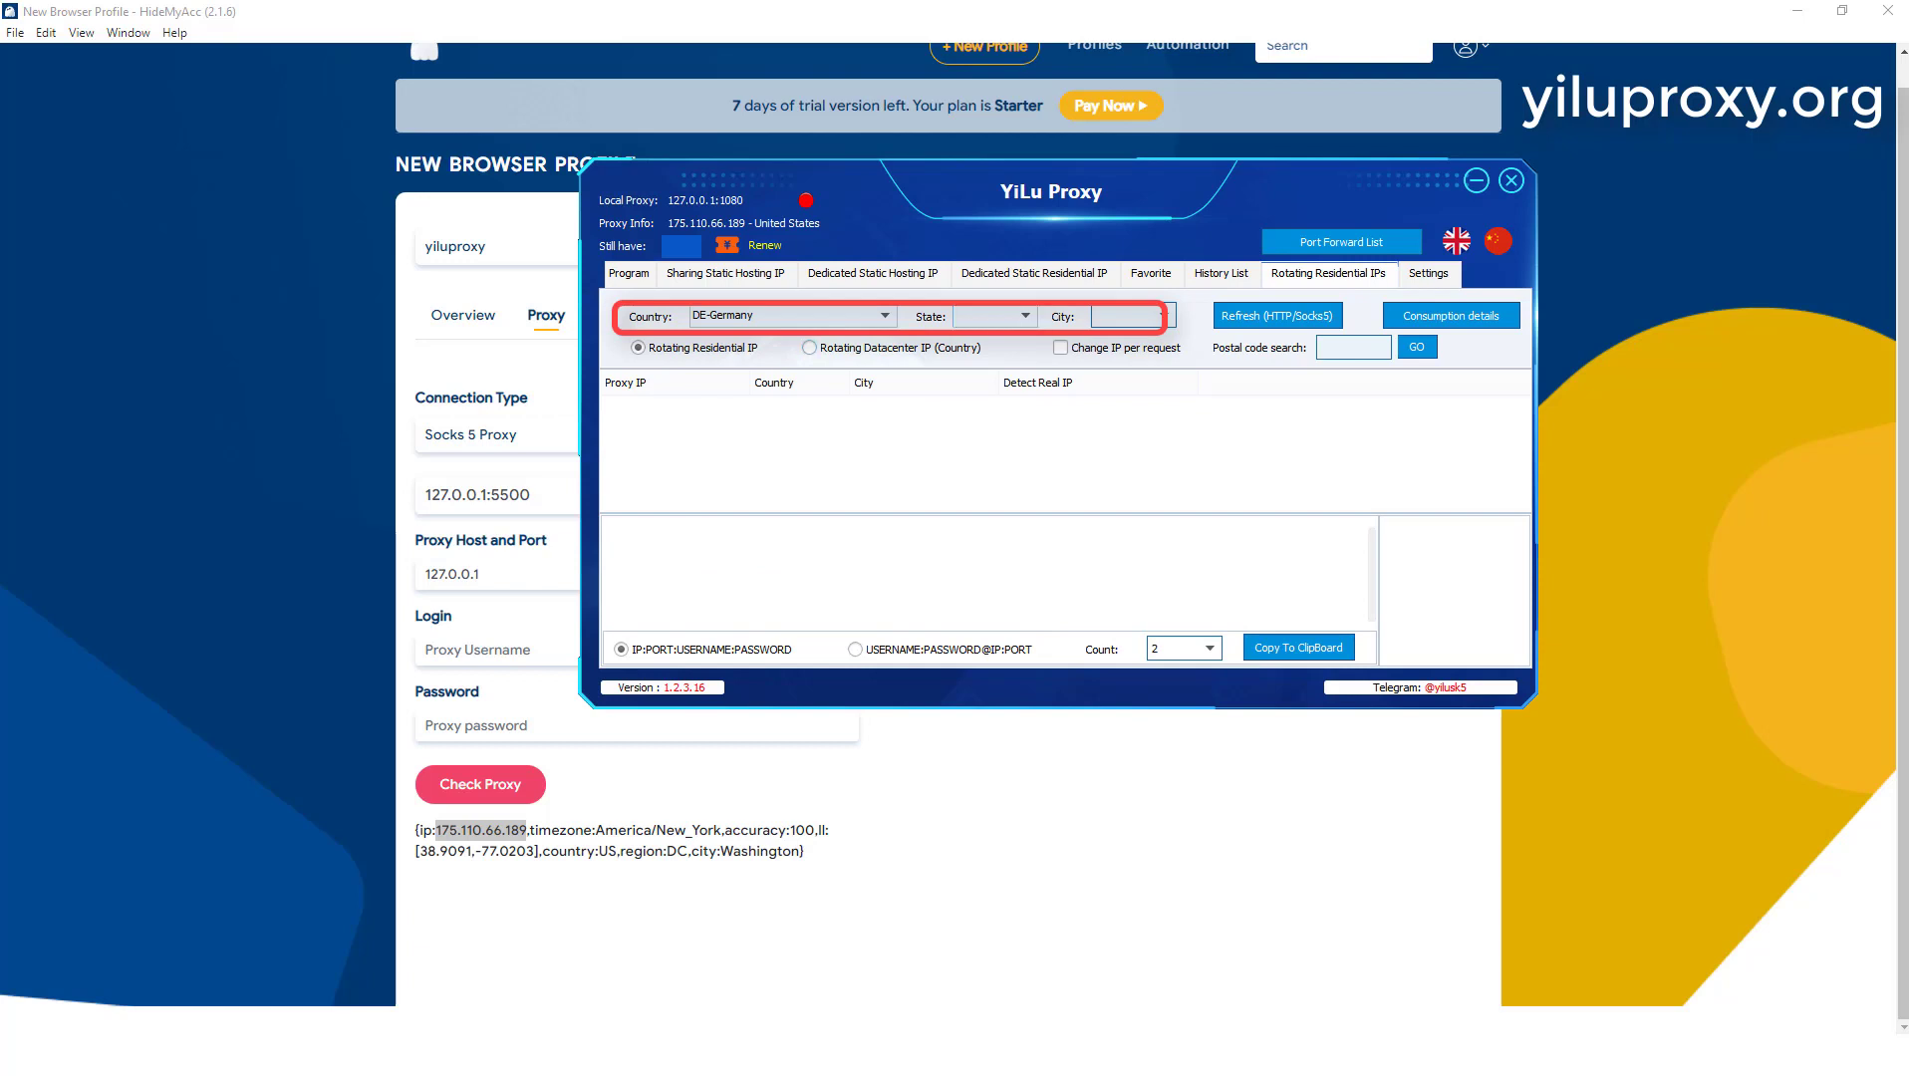
click(995, 316)
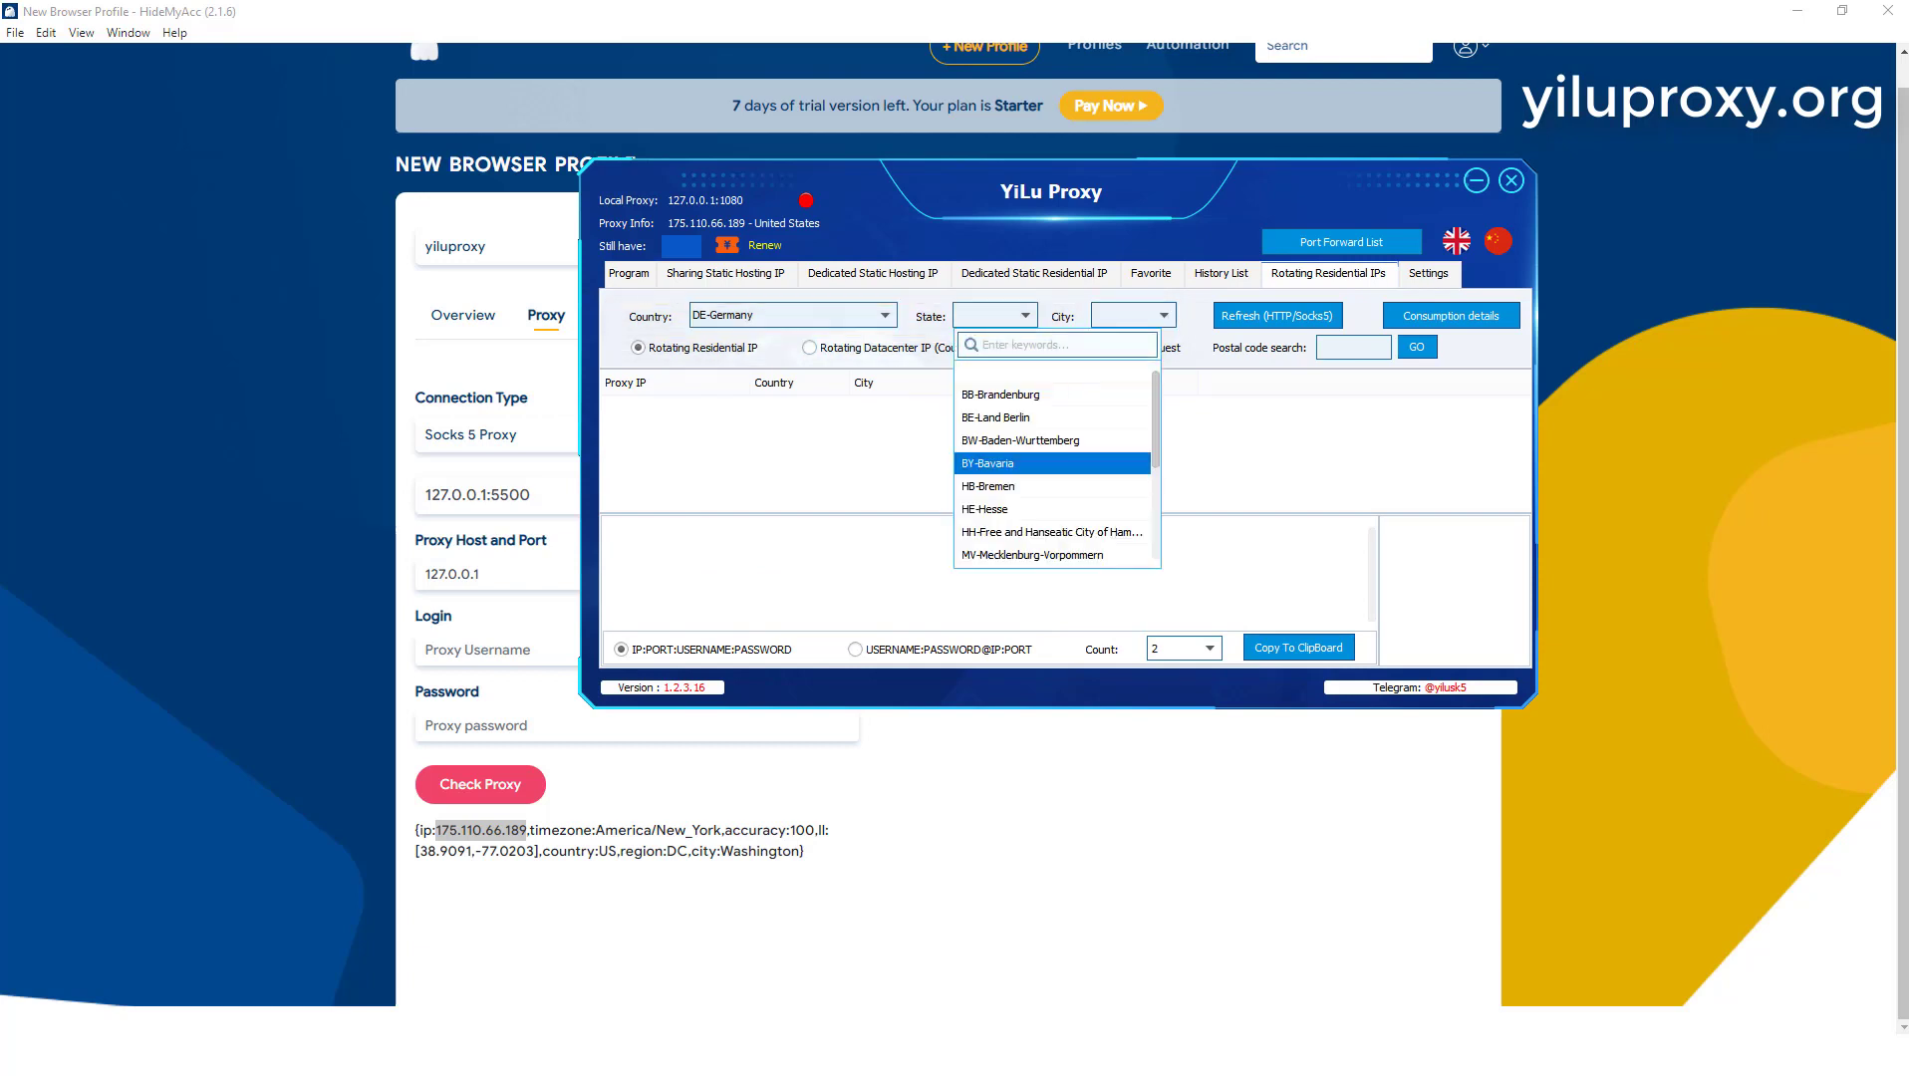
click(988, 464)
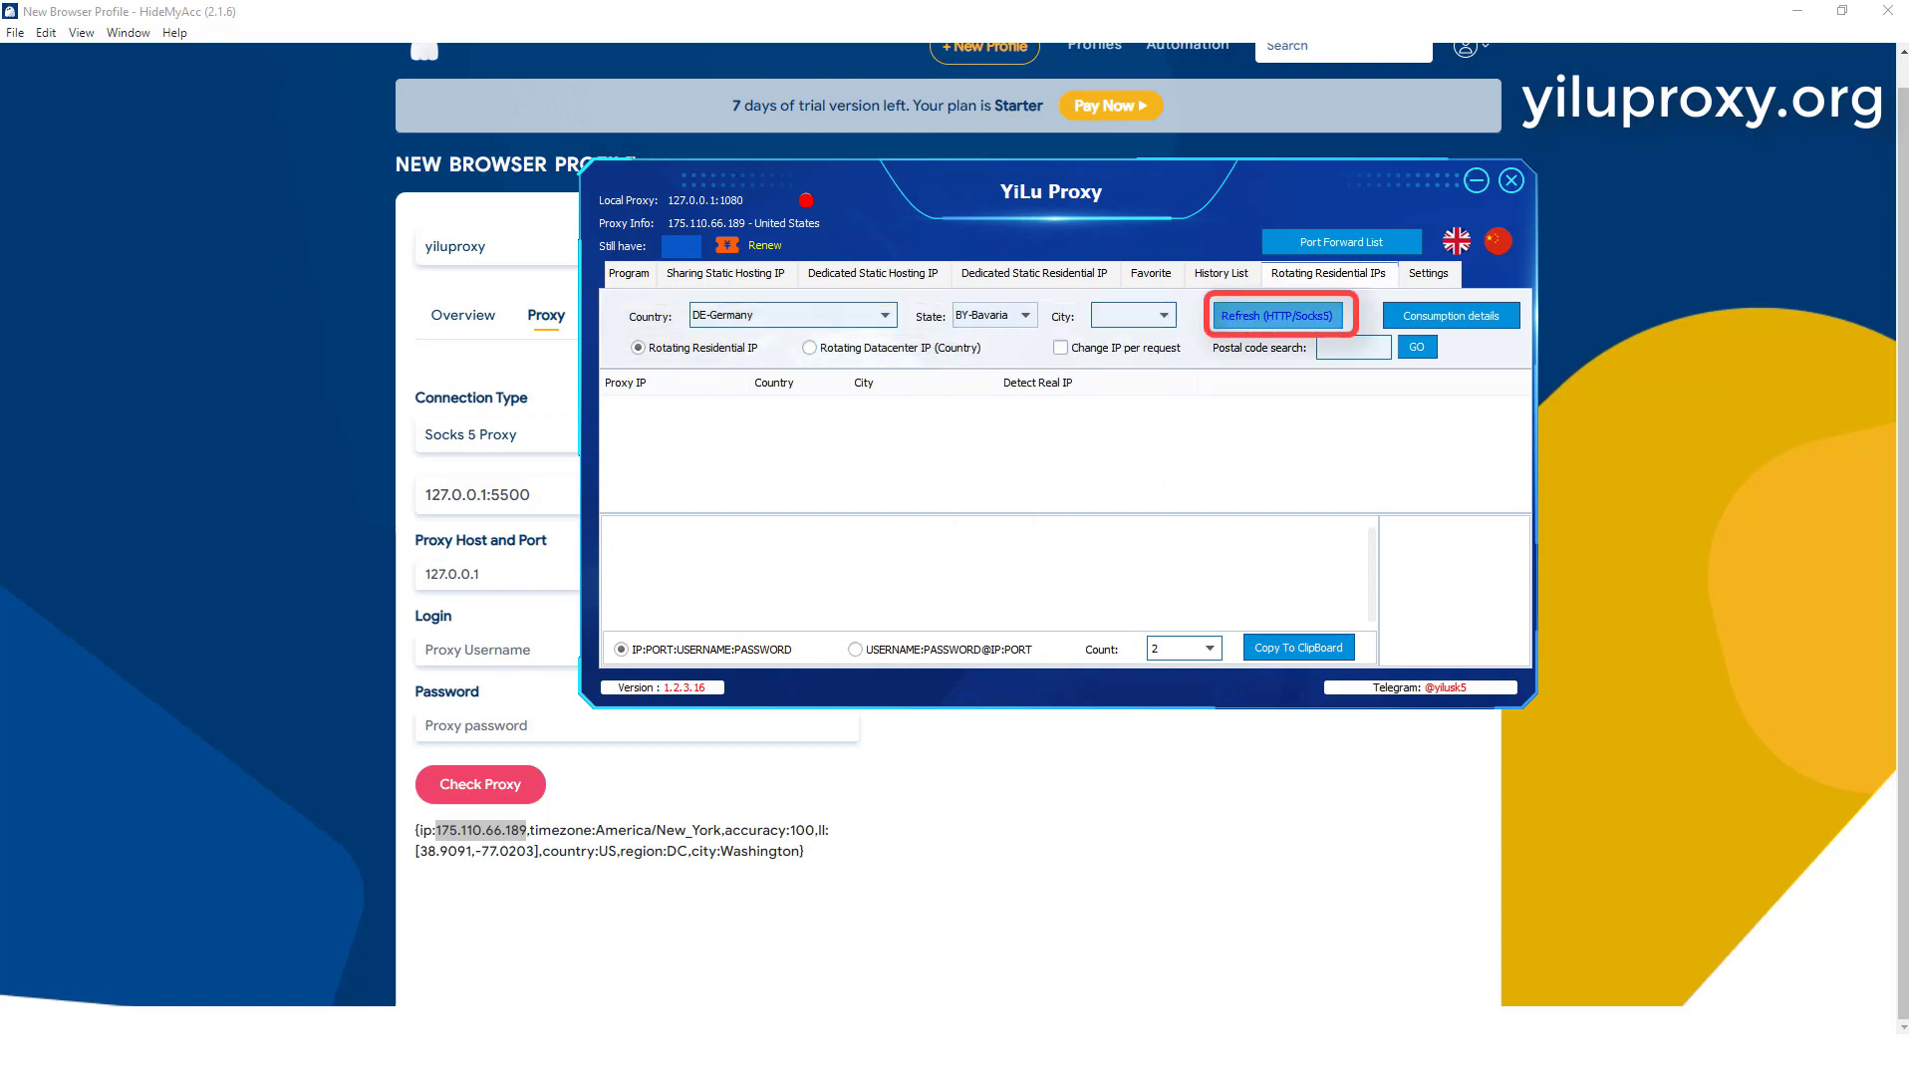
Step: Refresh the German rotating residential IPs, forward the first one to port 5501, and view its entry in the port forward list
click(1276, 316)
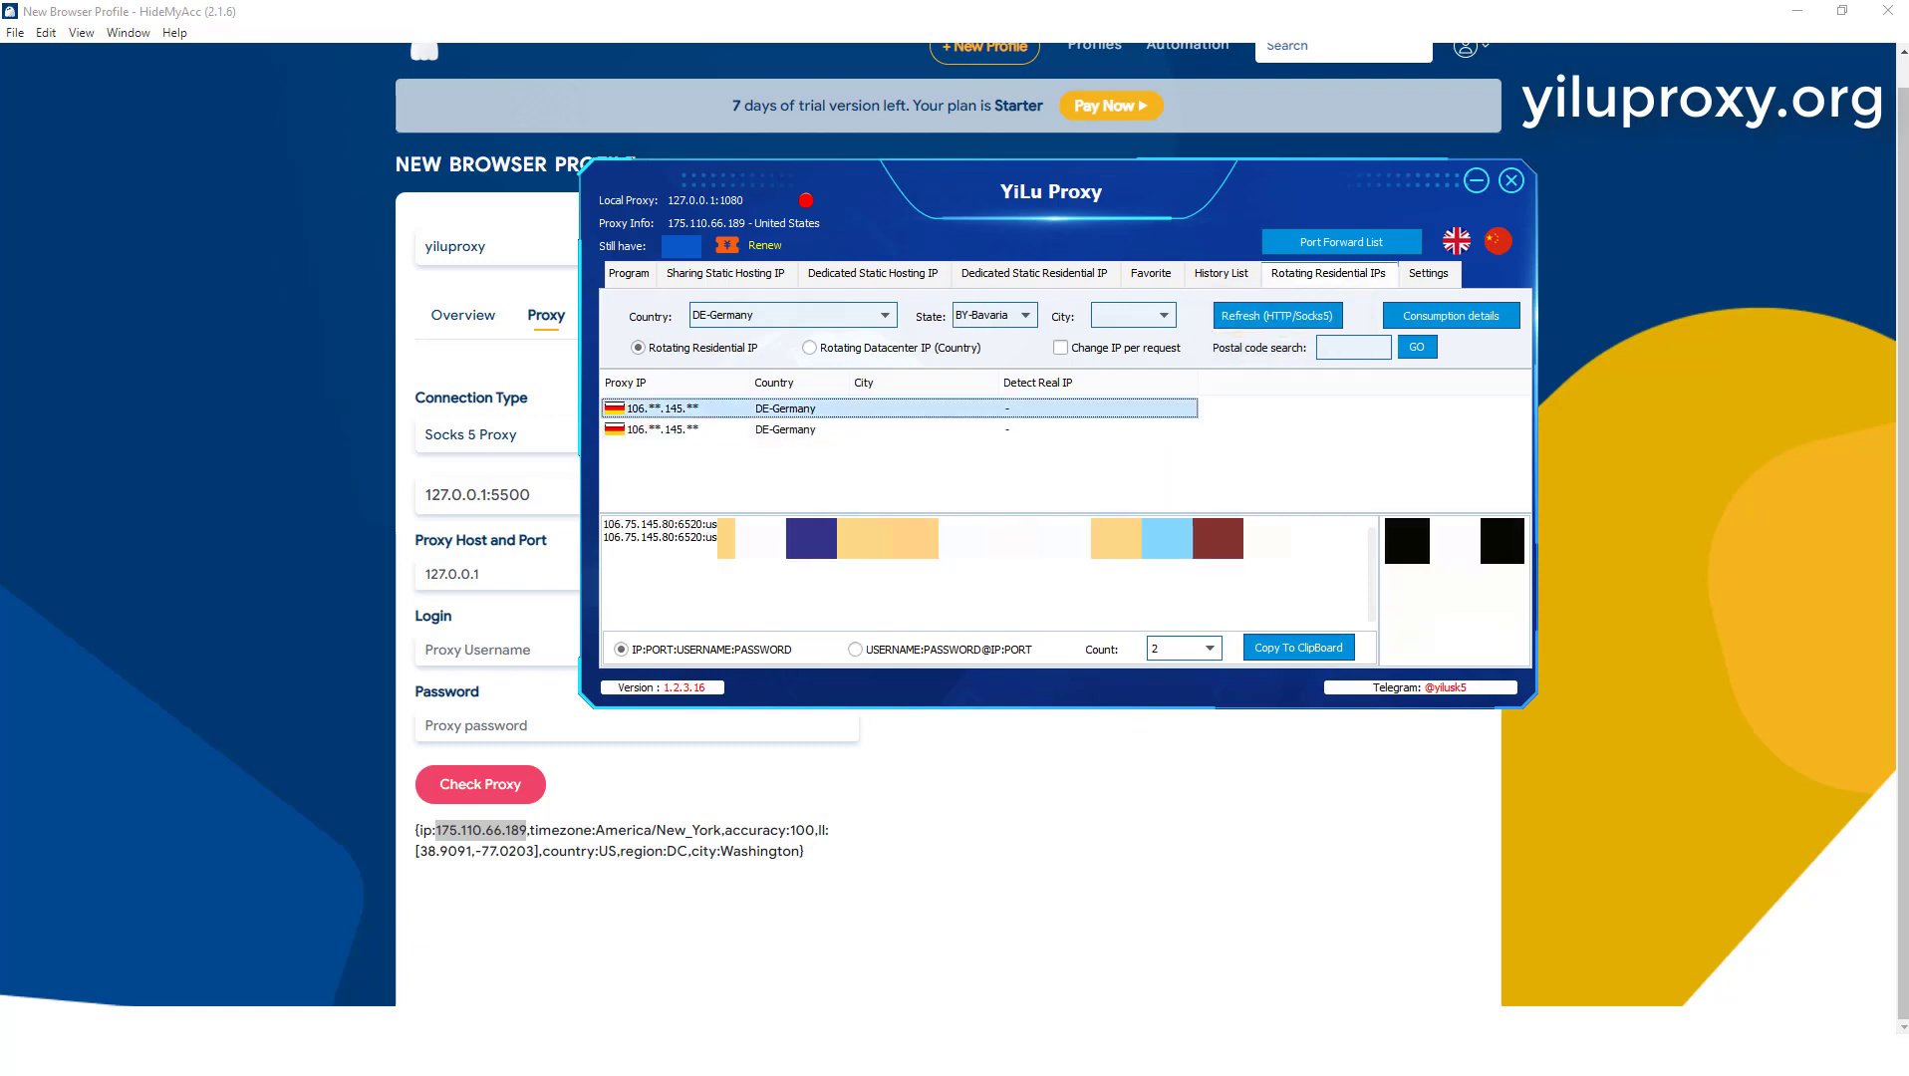
right_click(706, 409)
mouse_move(778, 497)
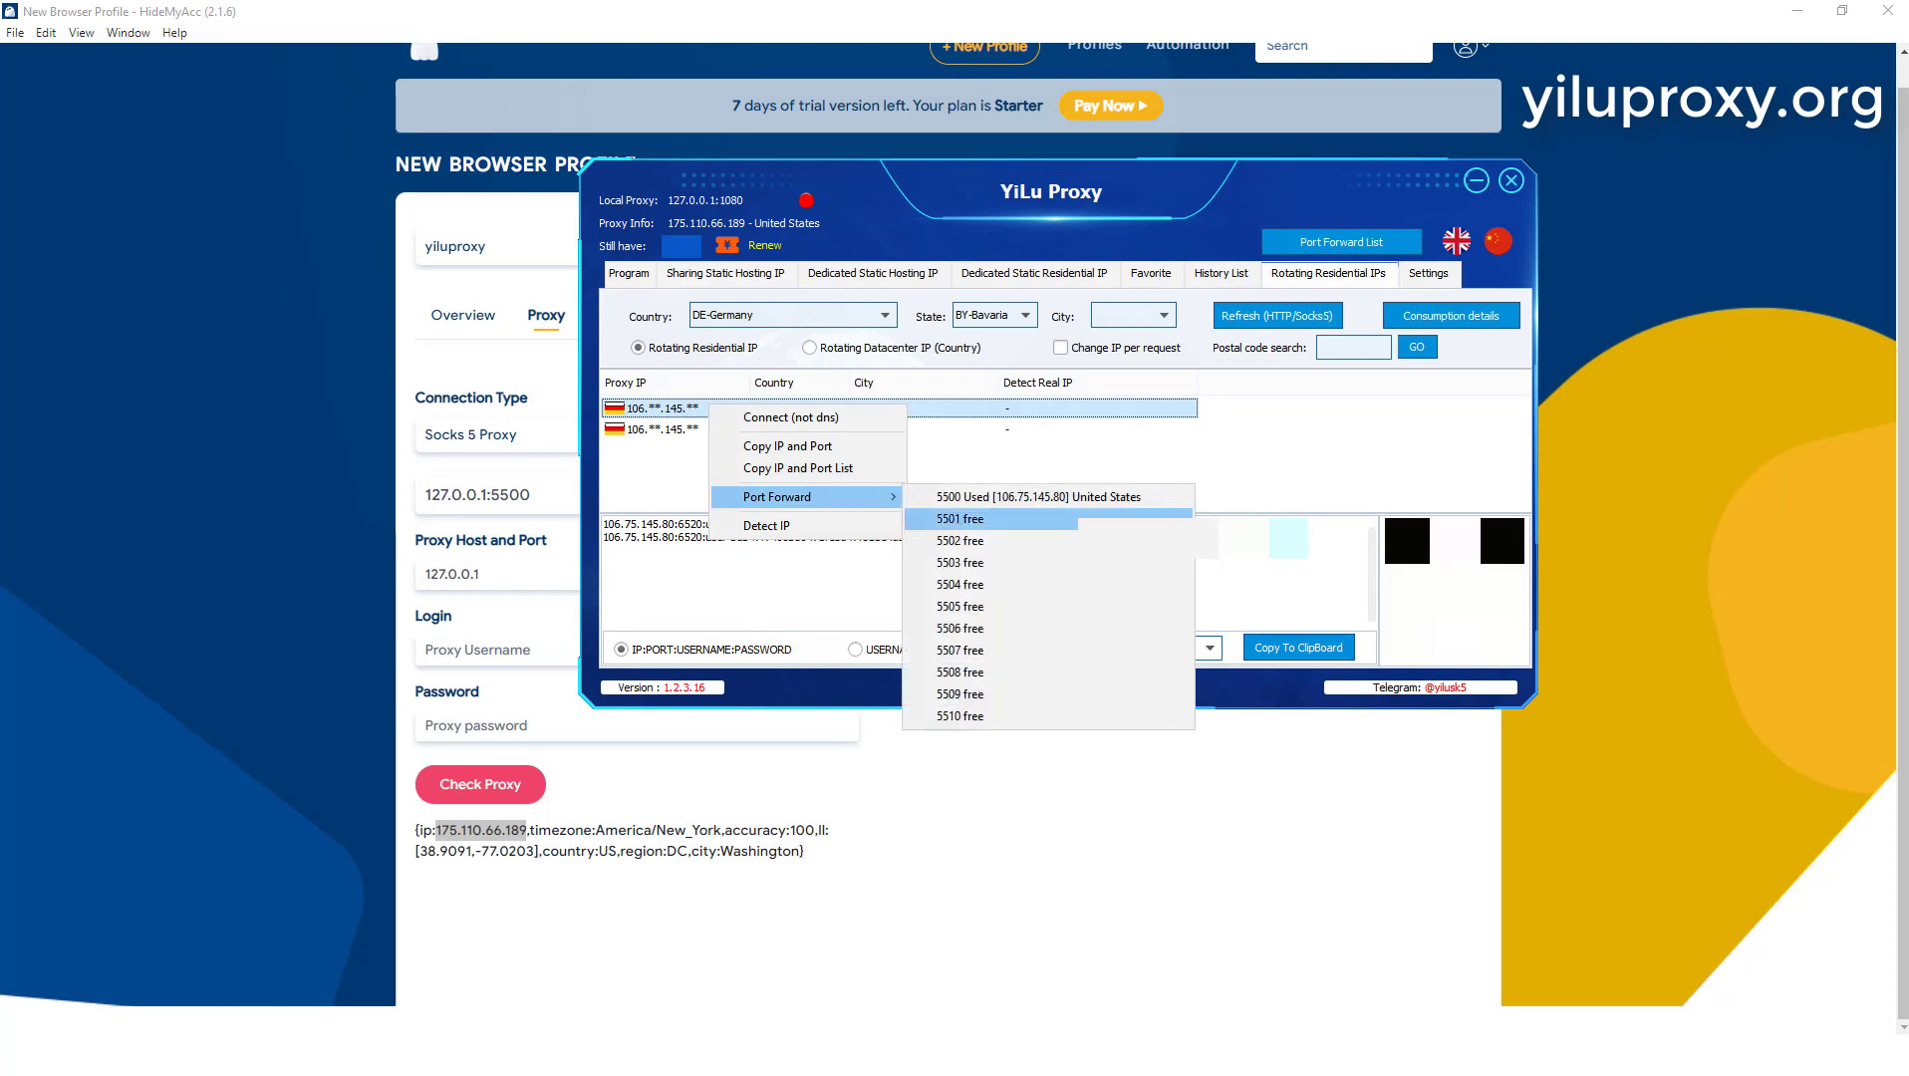
click(960, 519)
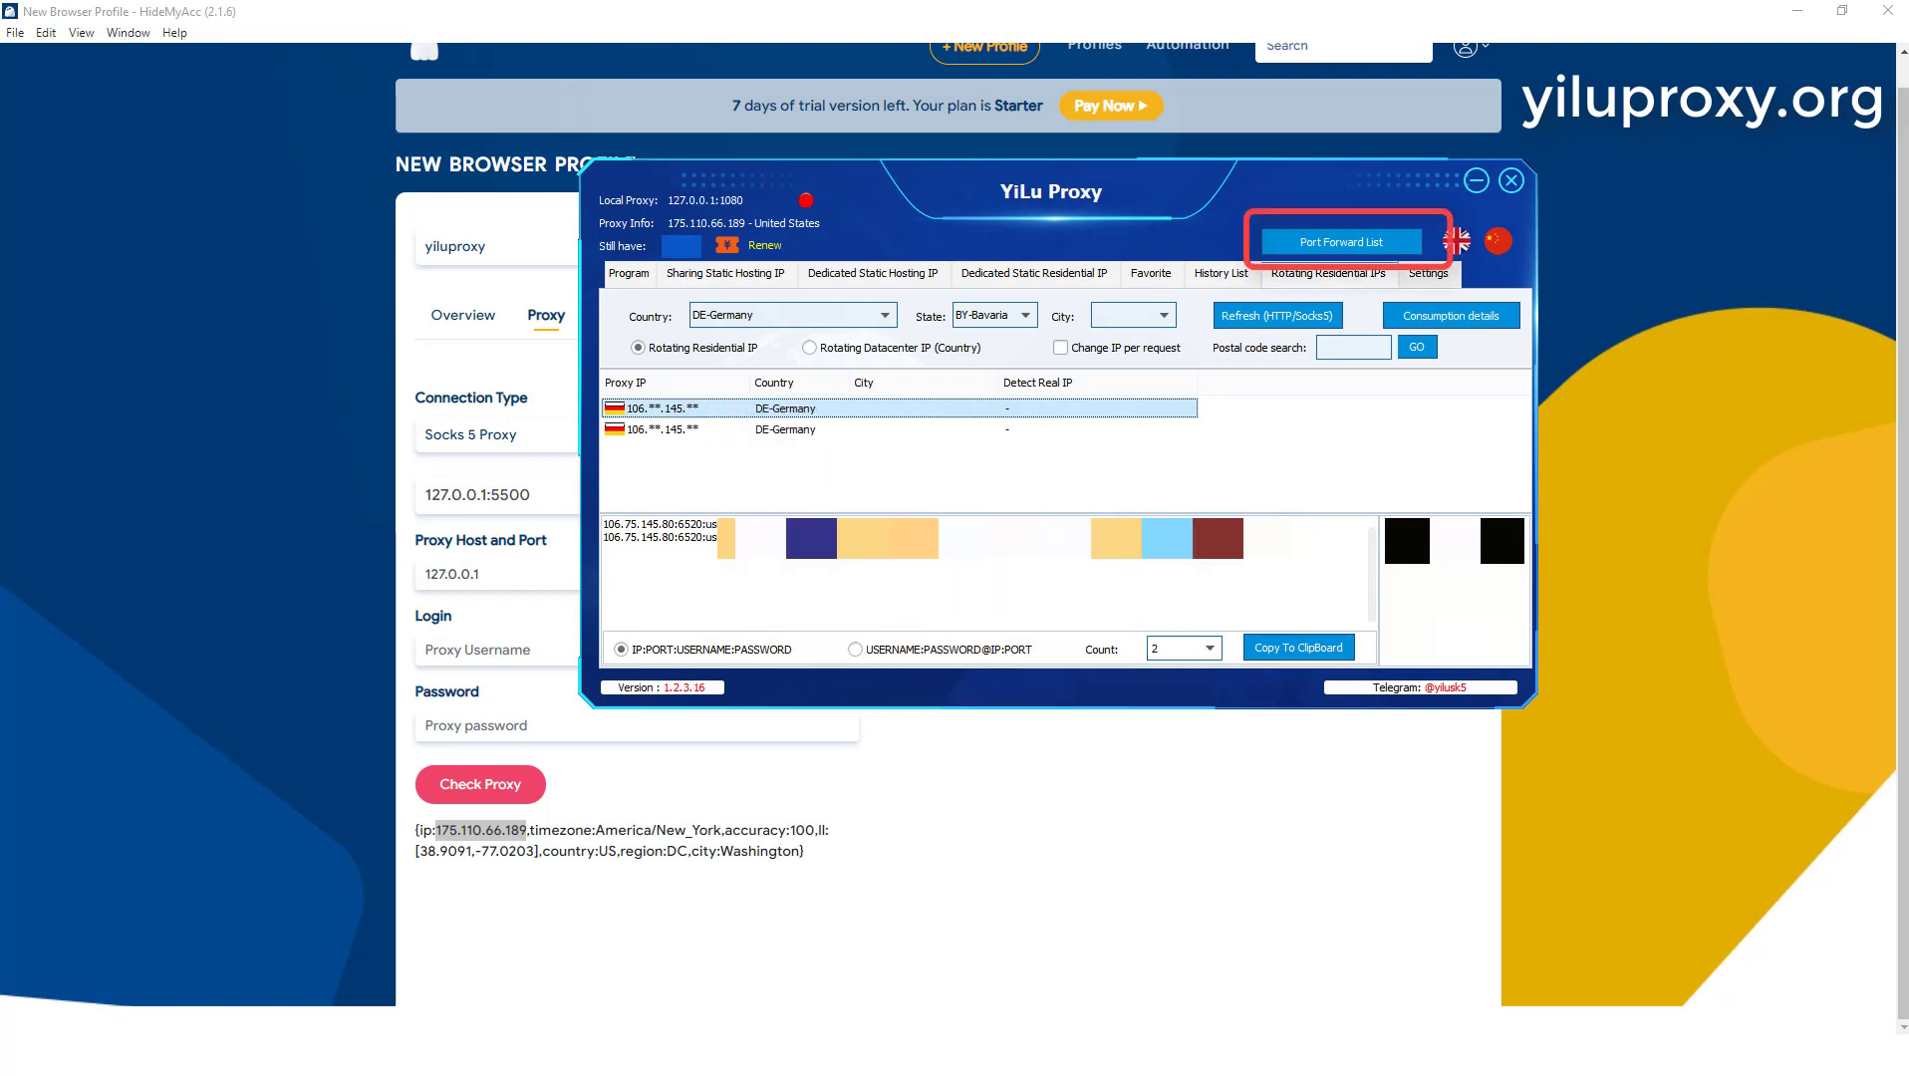
click(1342, 242)
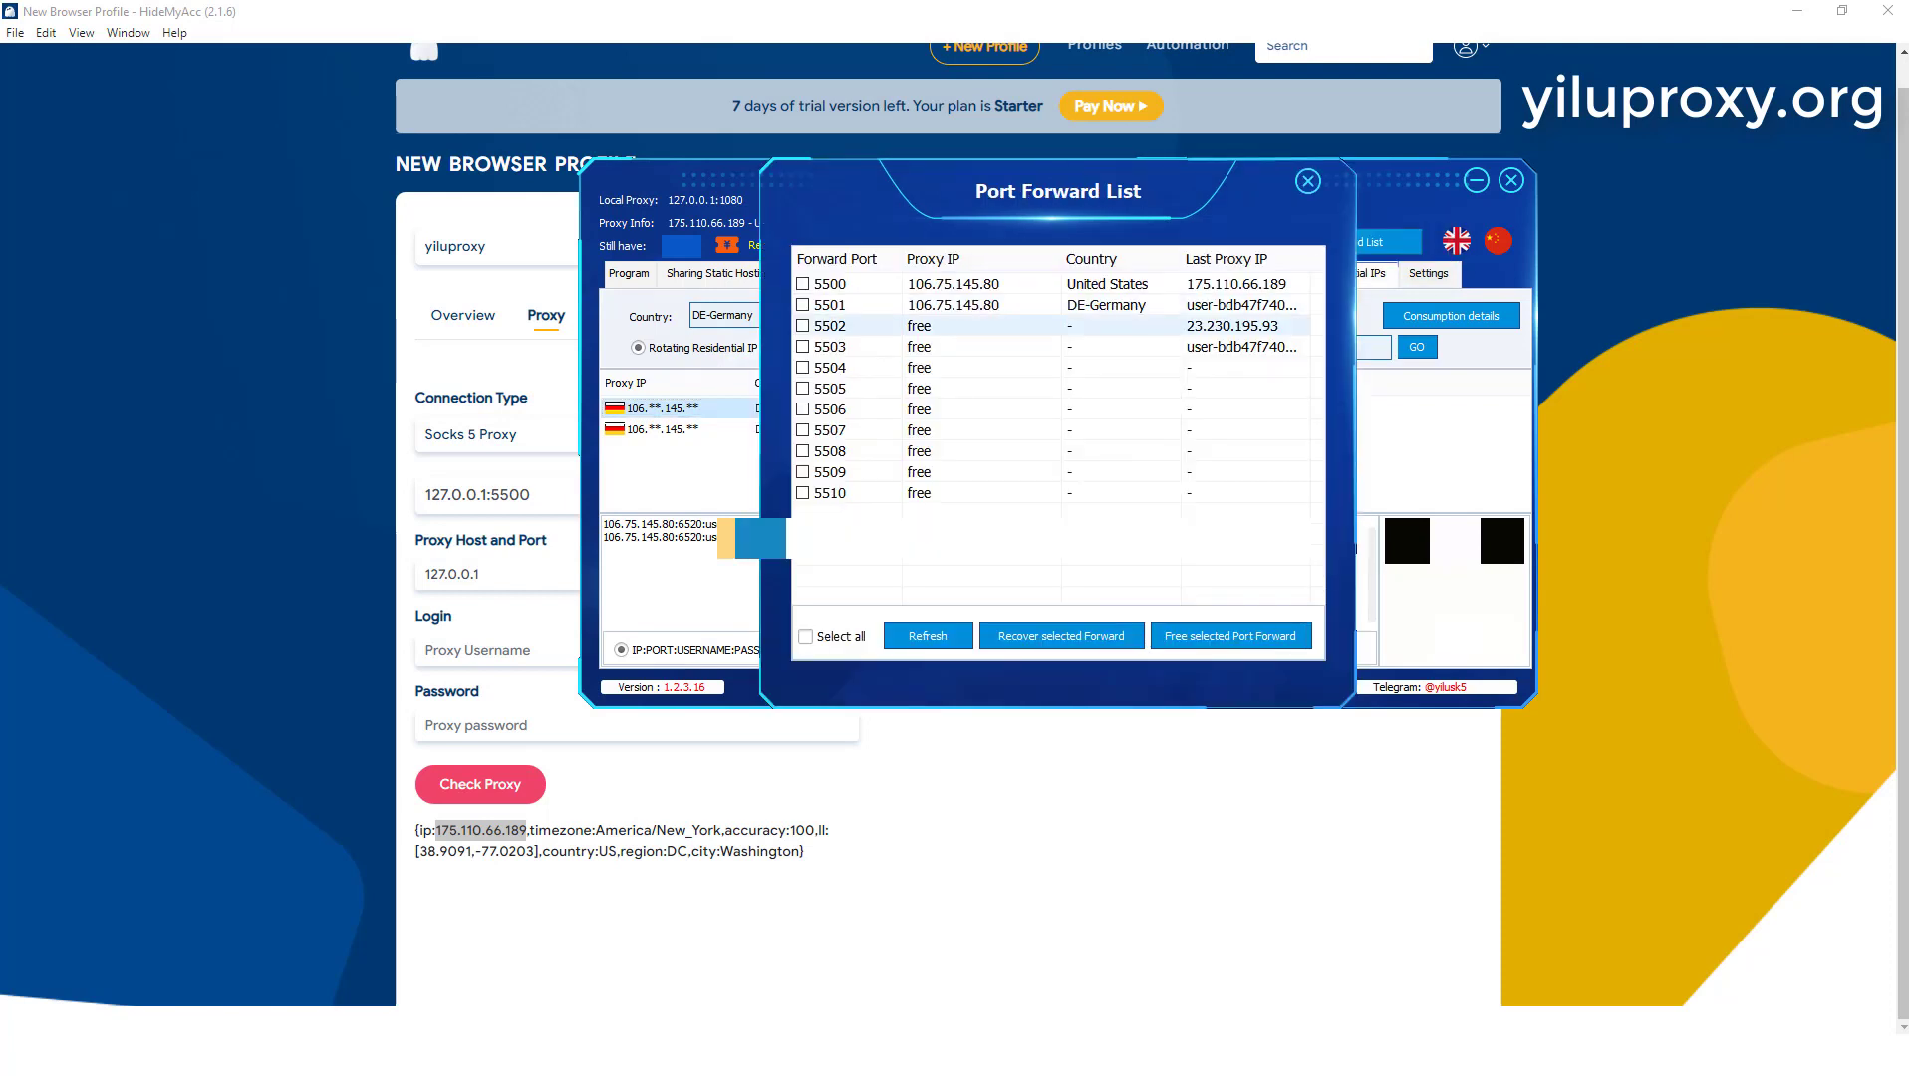
click(1051, 305)
Step: Switch to HideMyAcc, set the proxy port to 5501, and check the proxy's location against the country chosen in YiLu Proxy
click(503, 573)
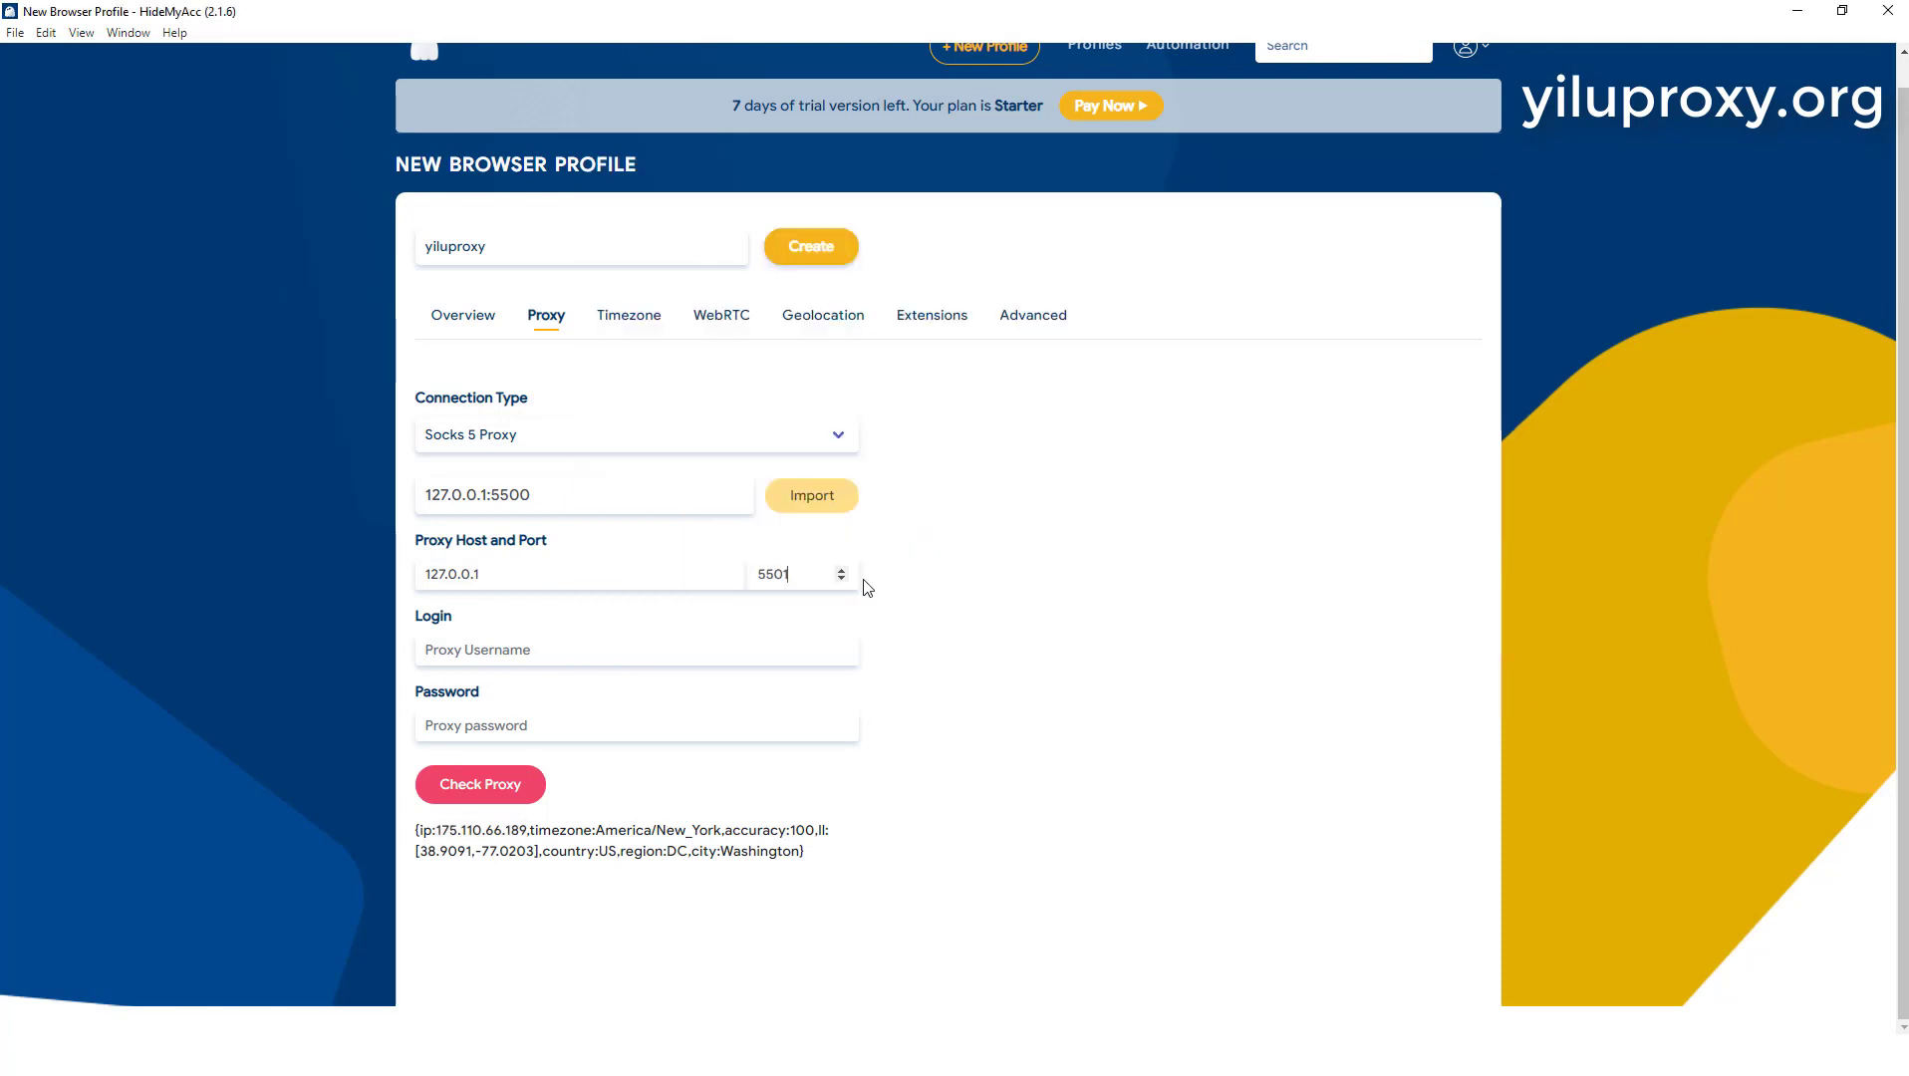
click(465, 785)
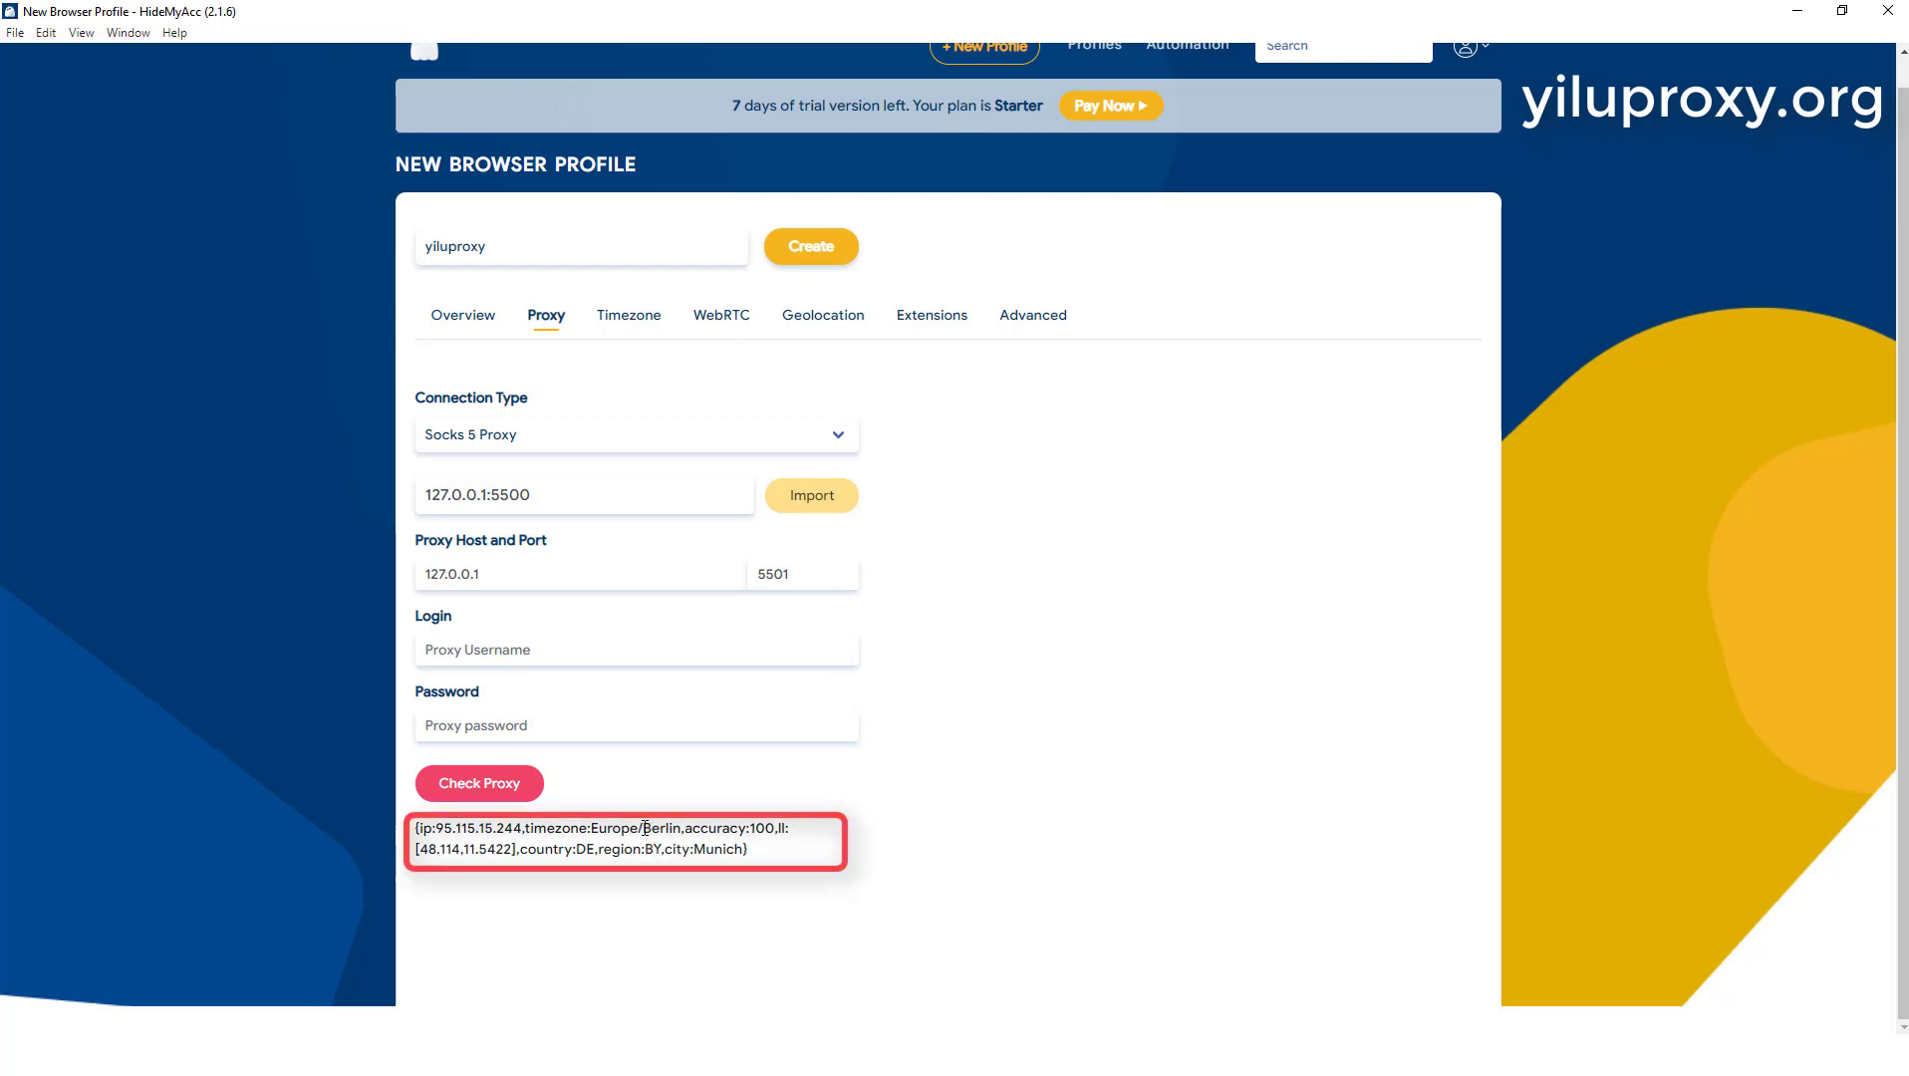
drag(643, 830, 692, 854)
click(670, 876)
click(622, 852)
click(792, 1056)
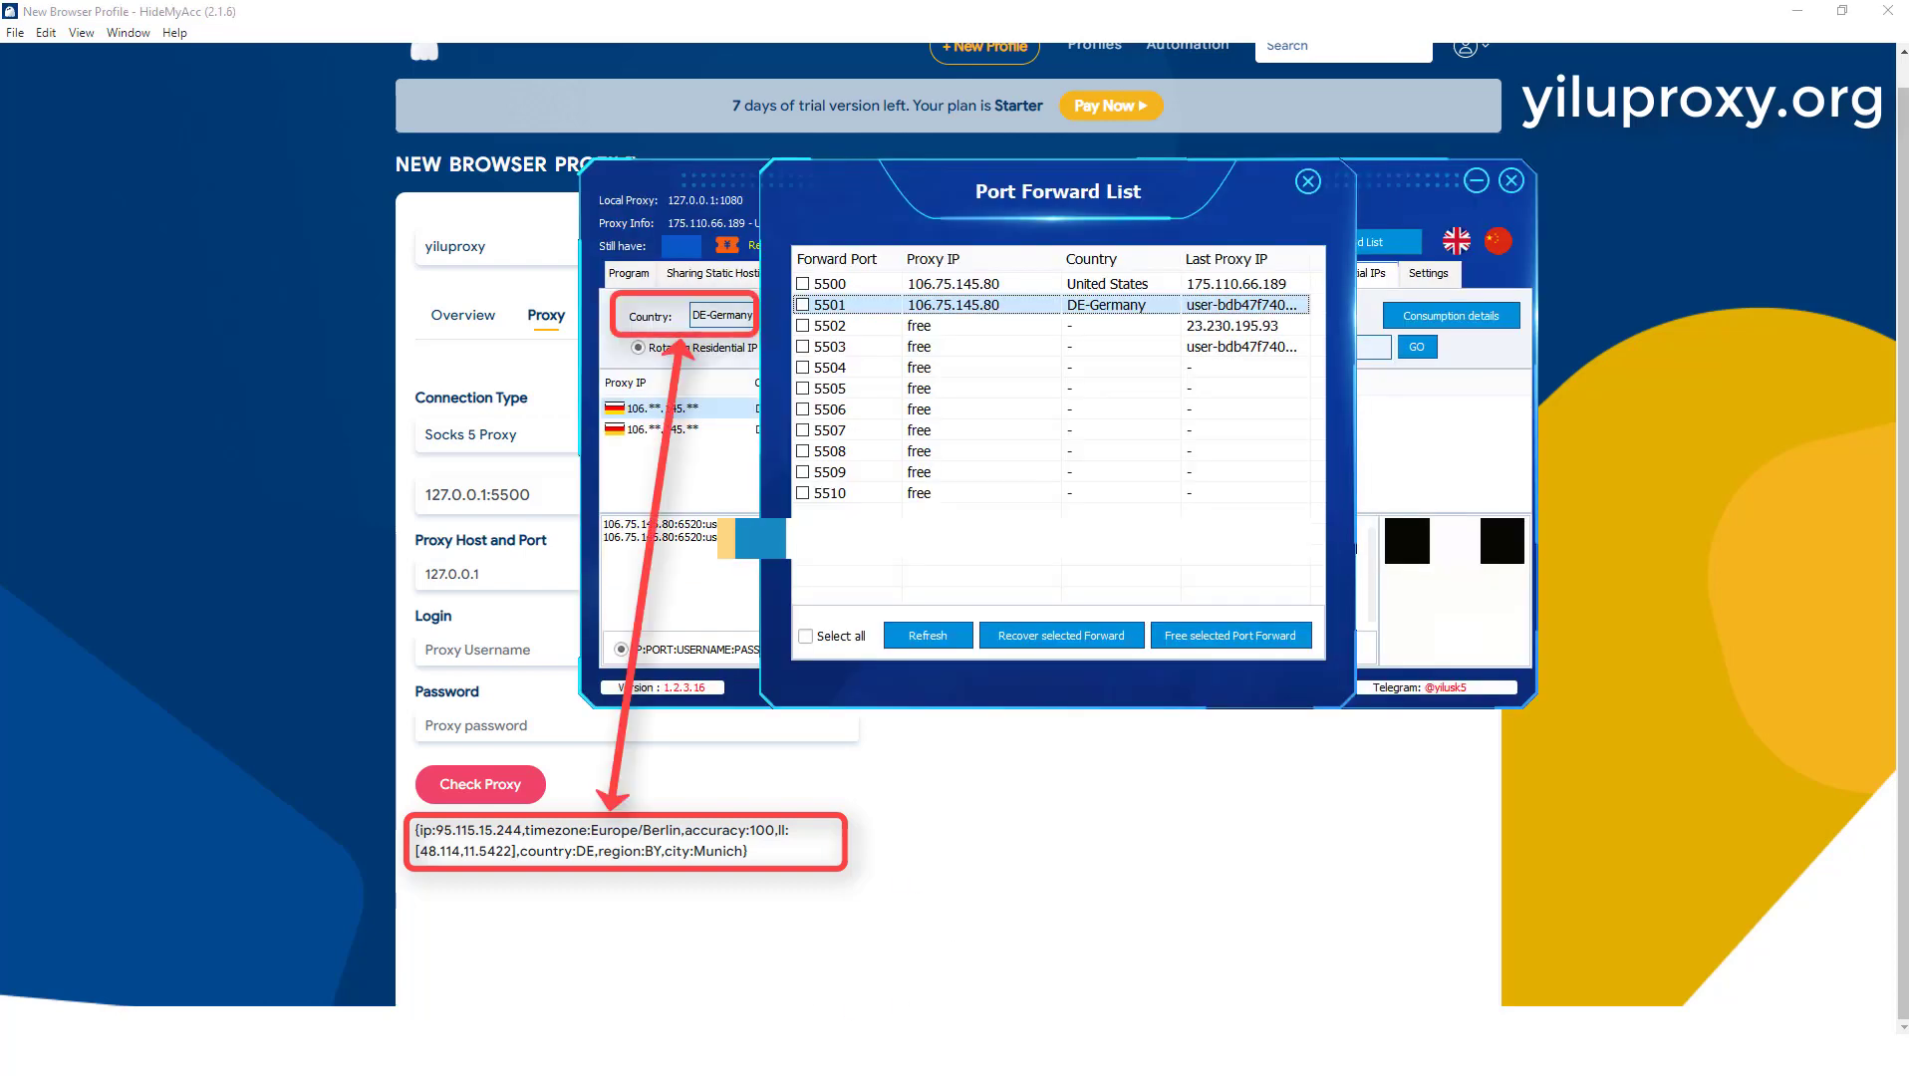
click(792, 1056)
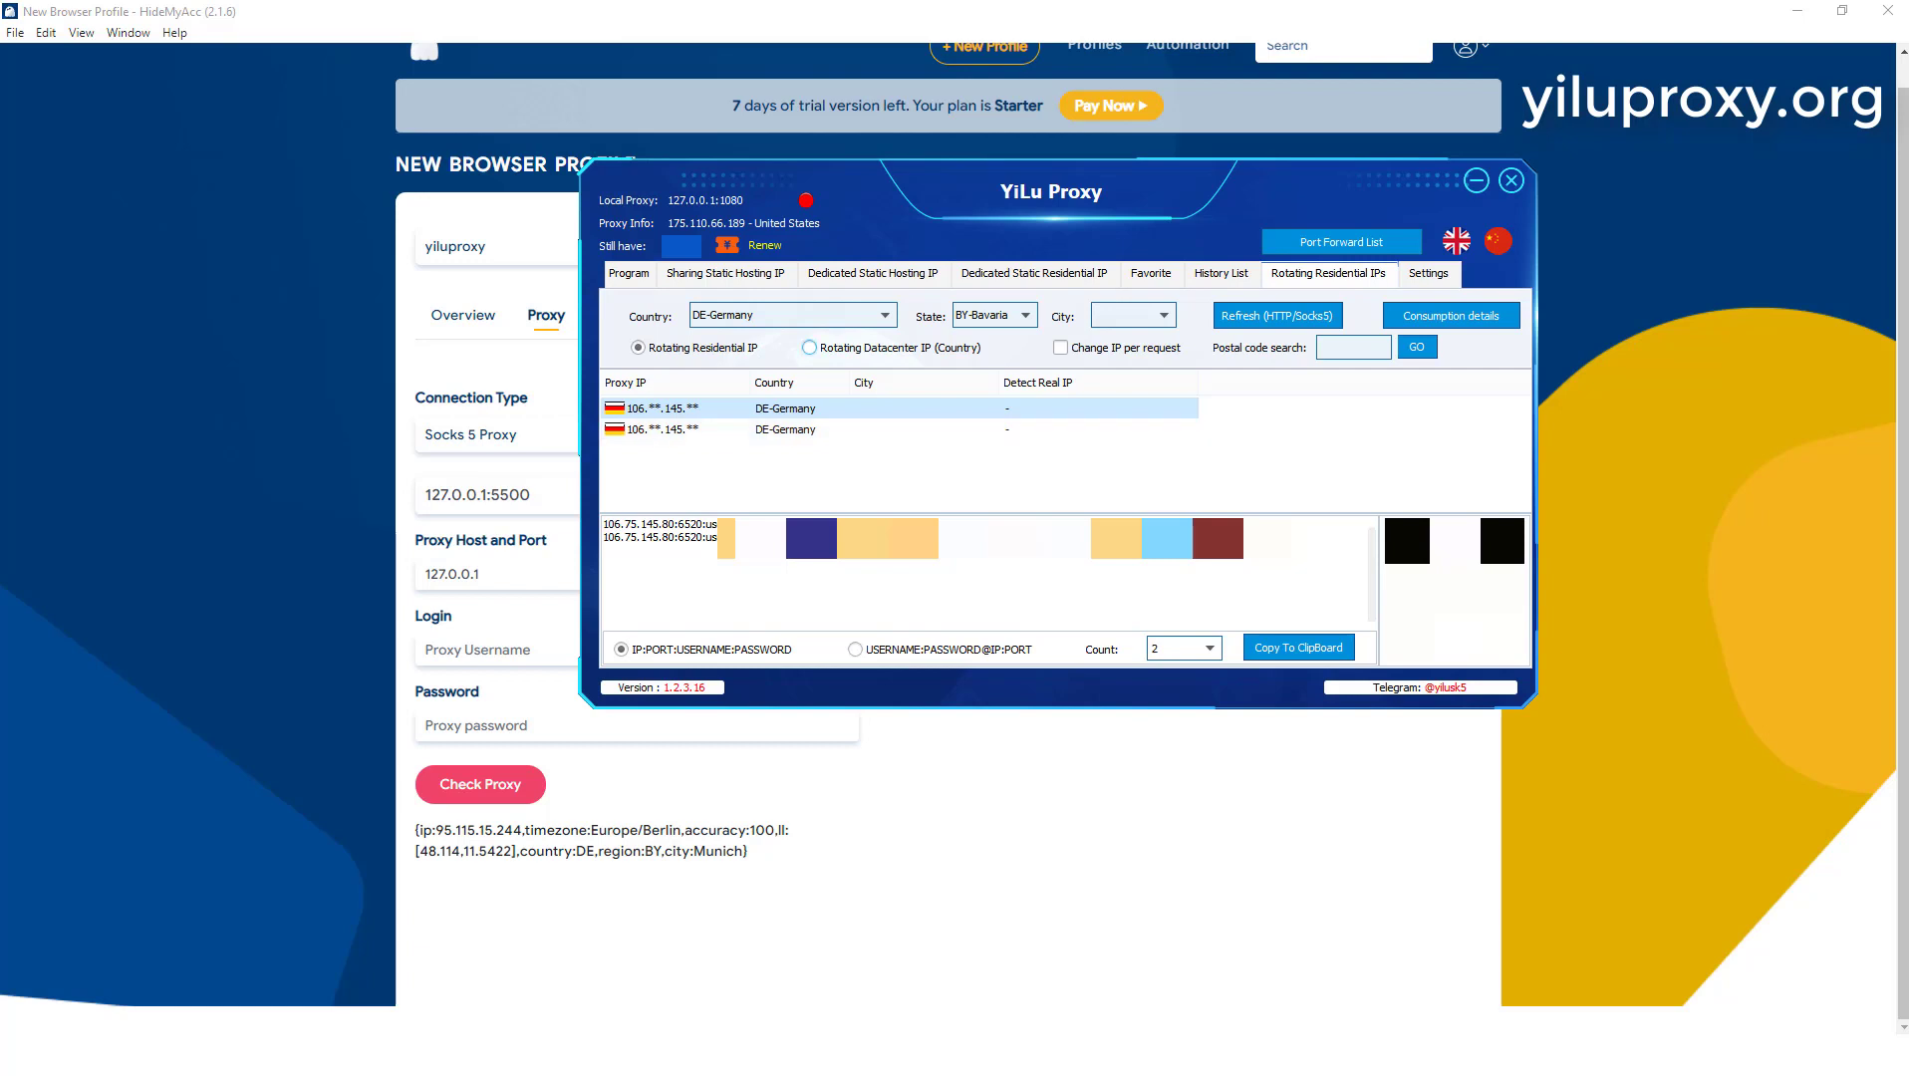
Step: Change the rotating residential IP country to BR-Brazil and refresh the IP list
click(884, 314)
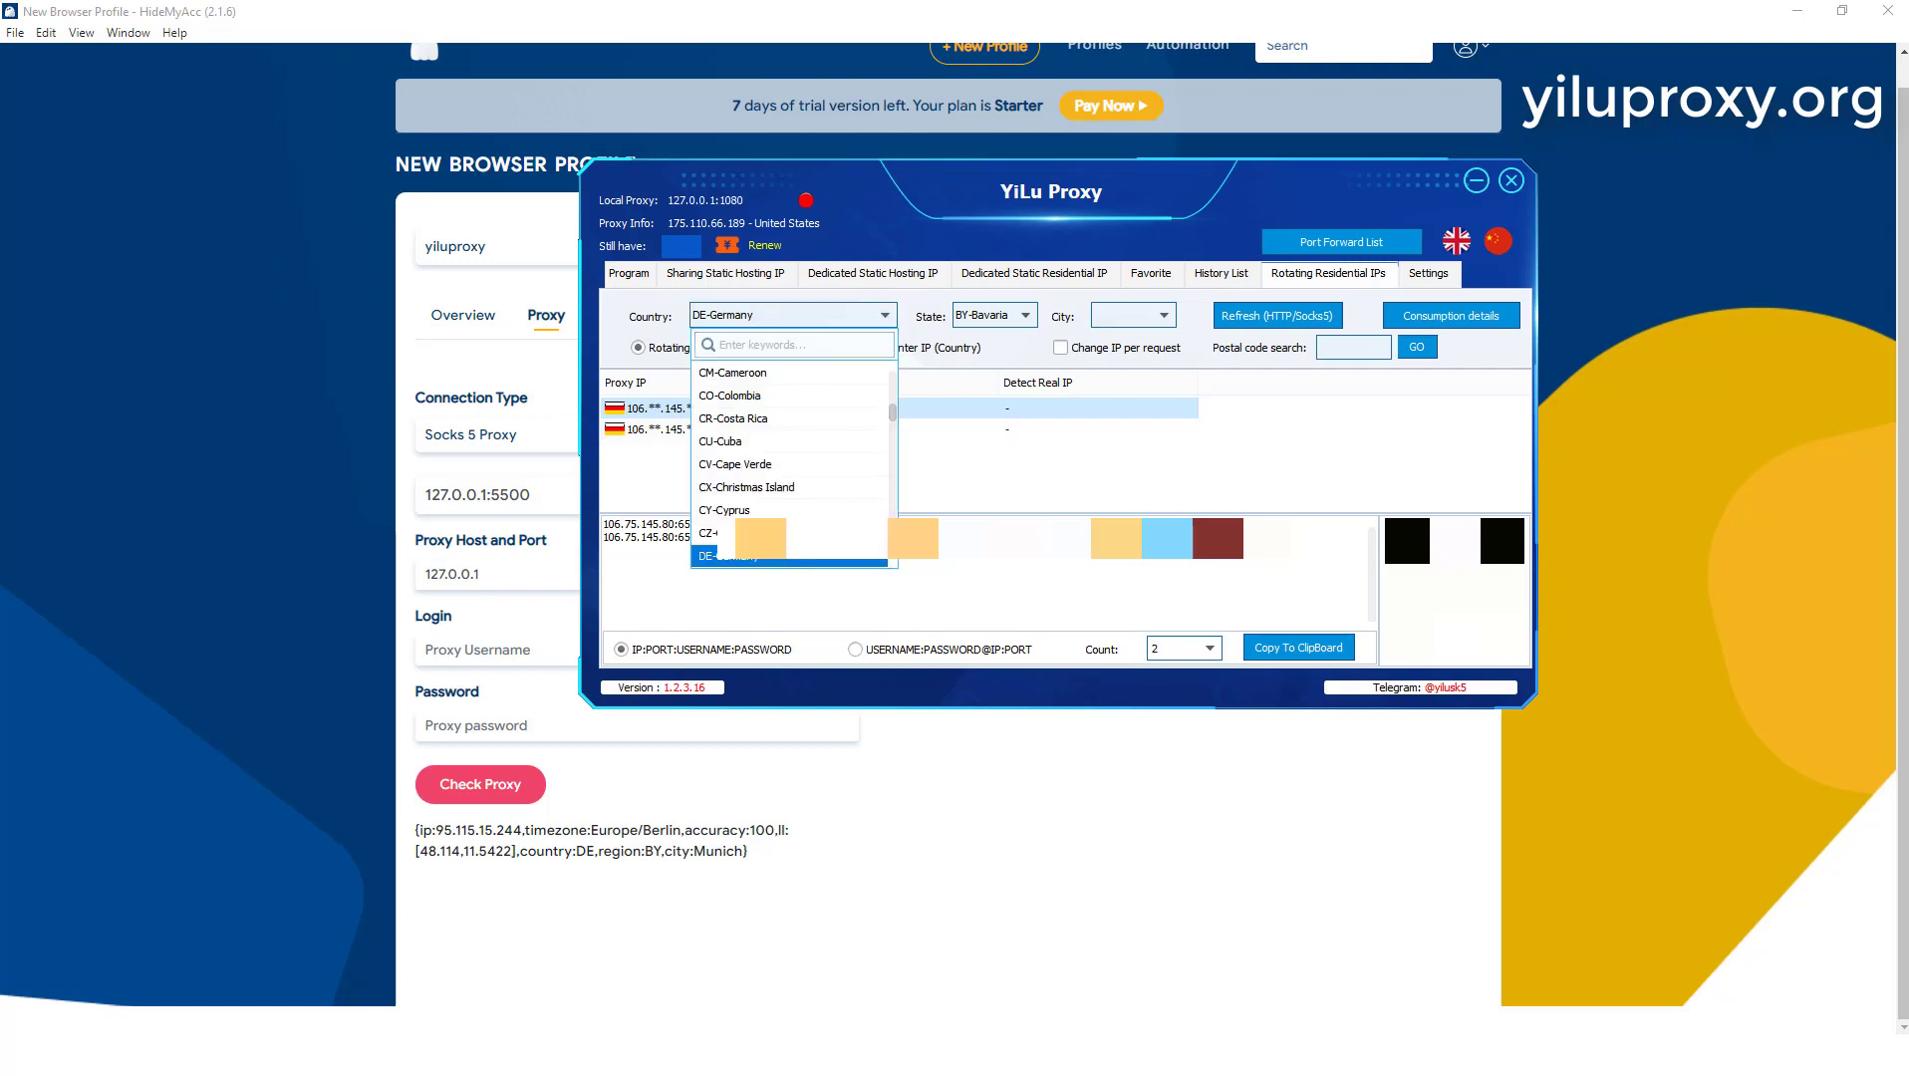
scroll(793, 463, up, 1)
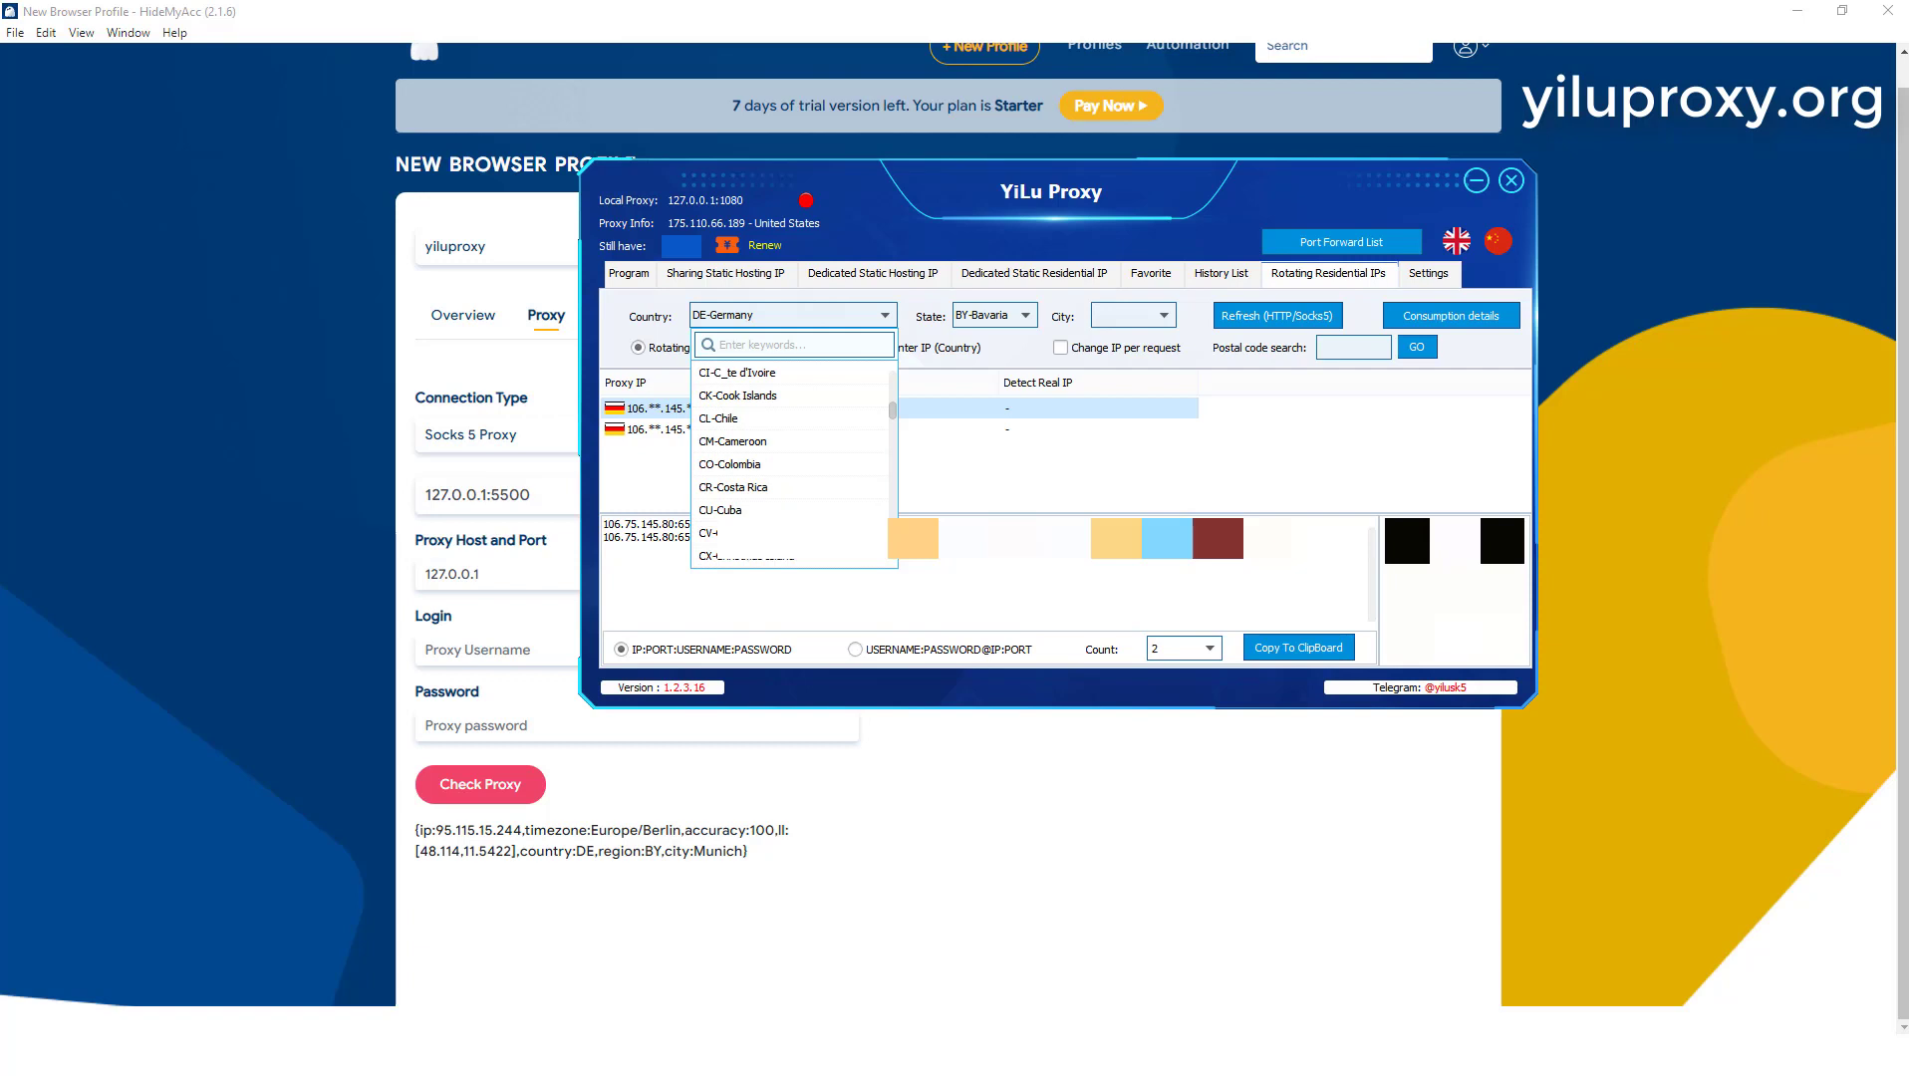
scroll(792, 463, up, 5)
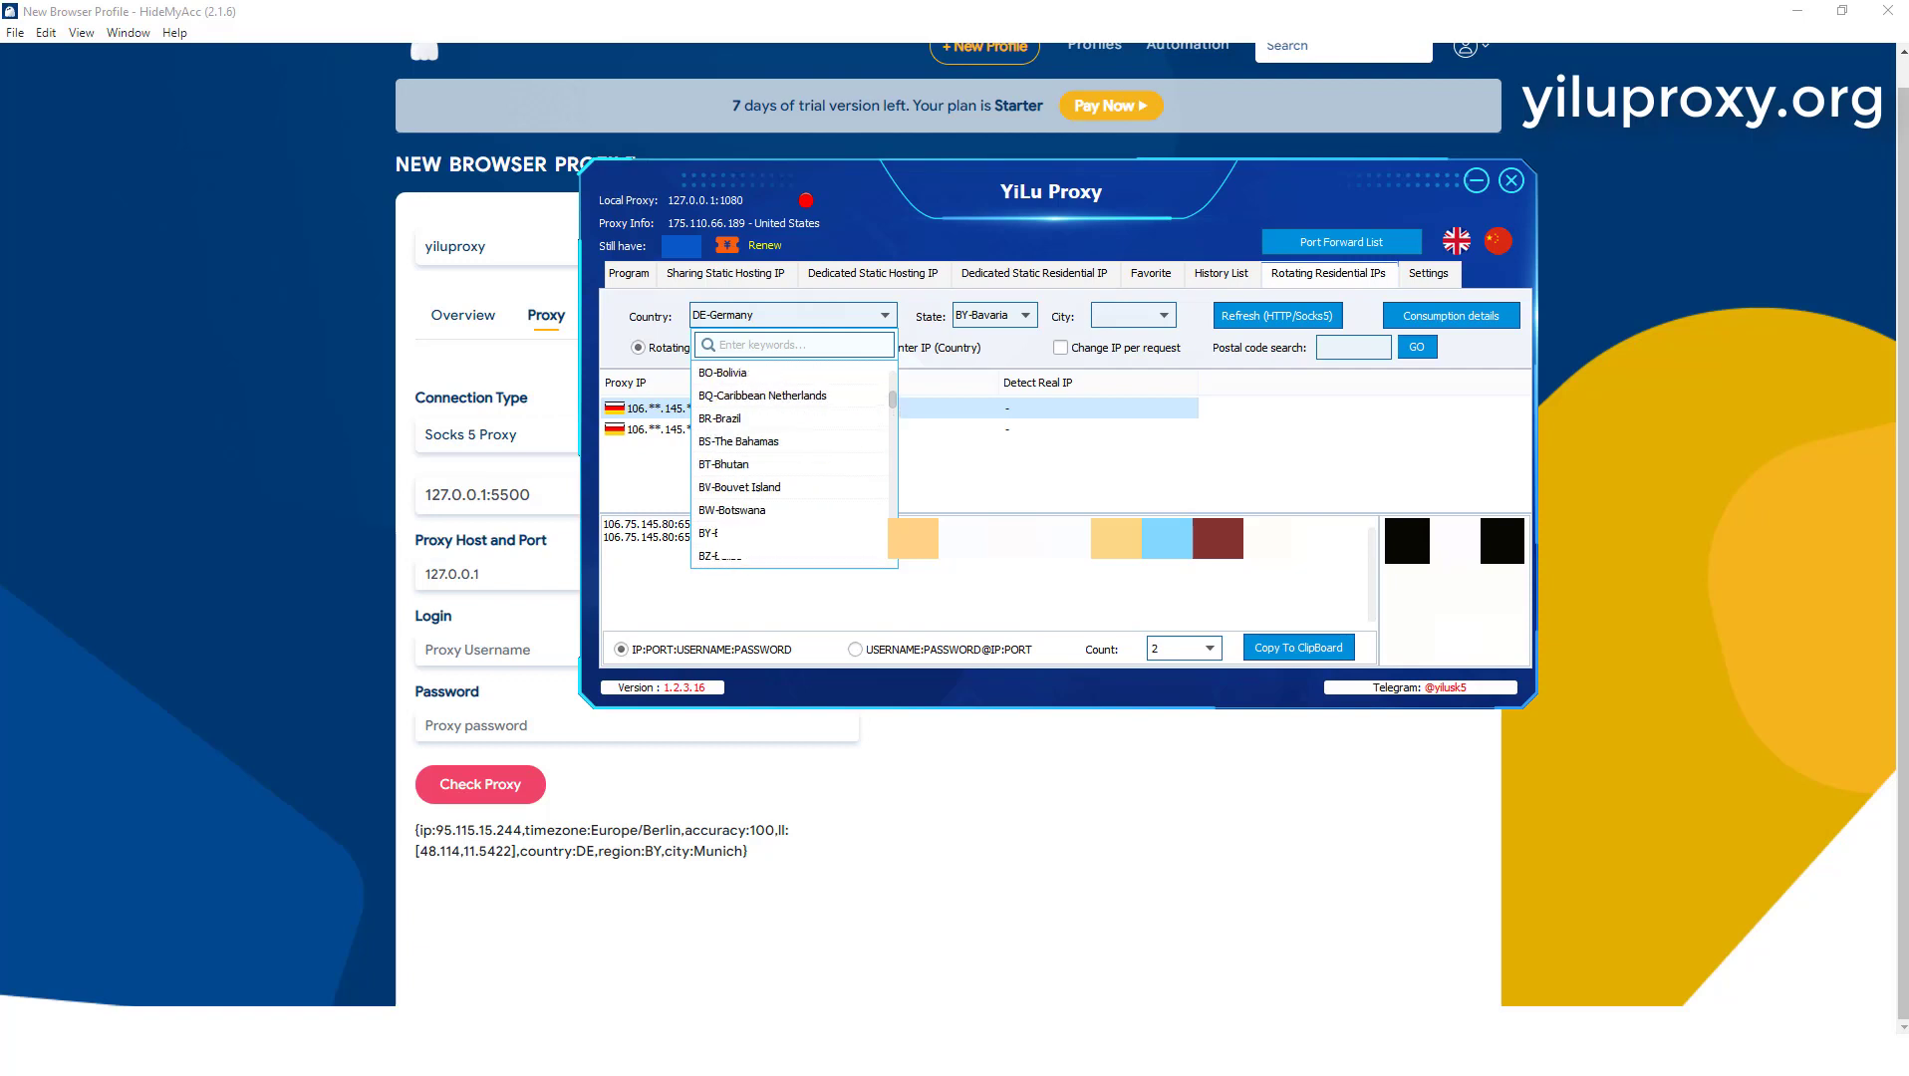
click(757, 419)
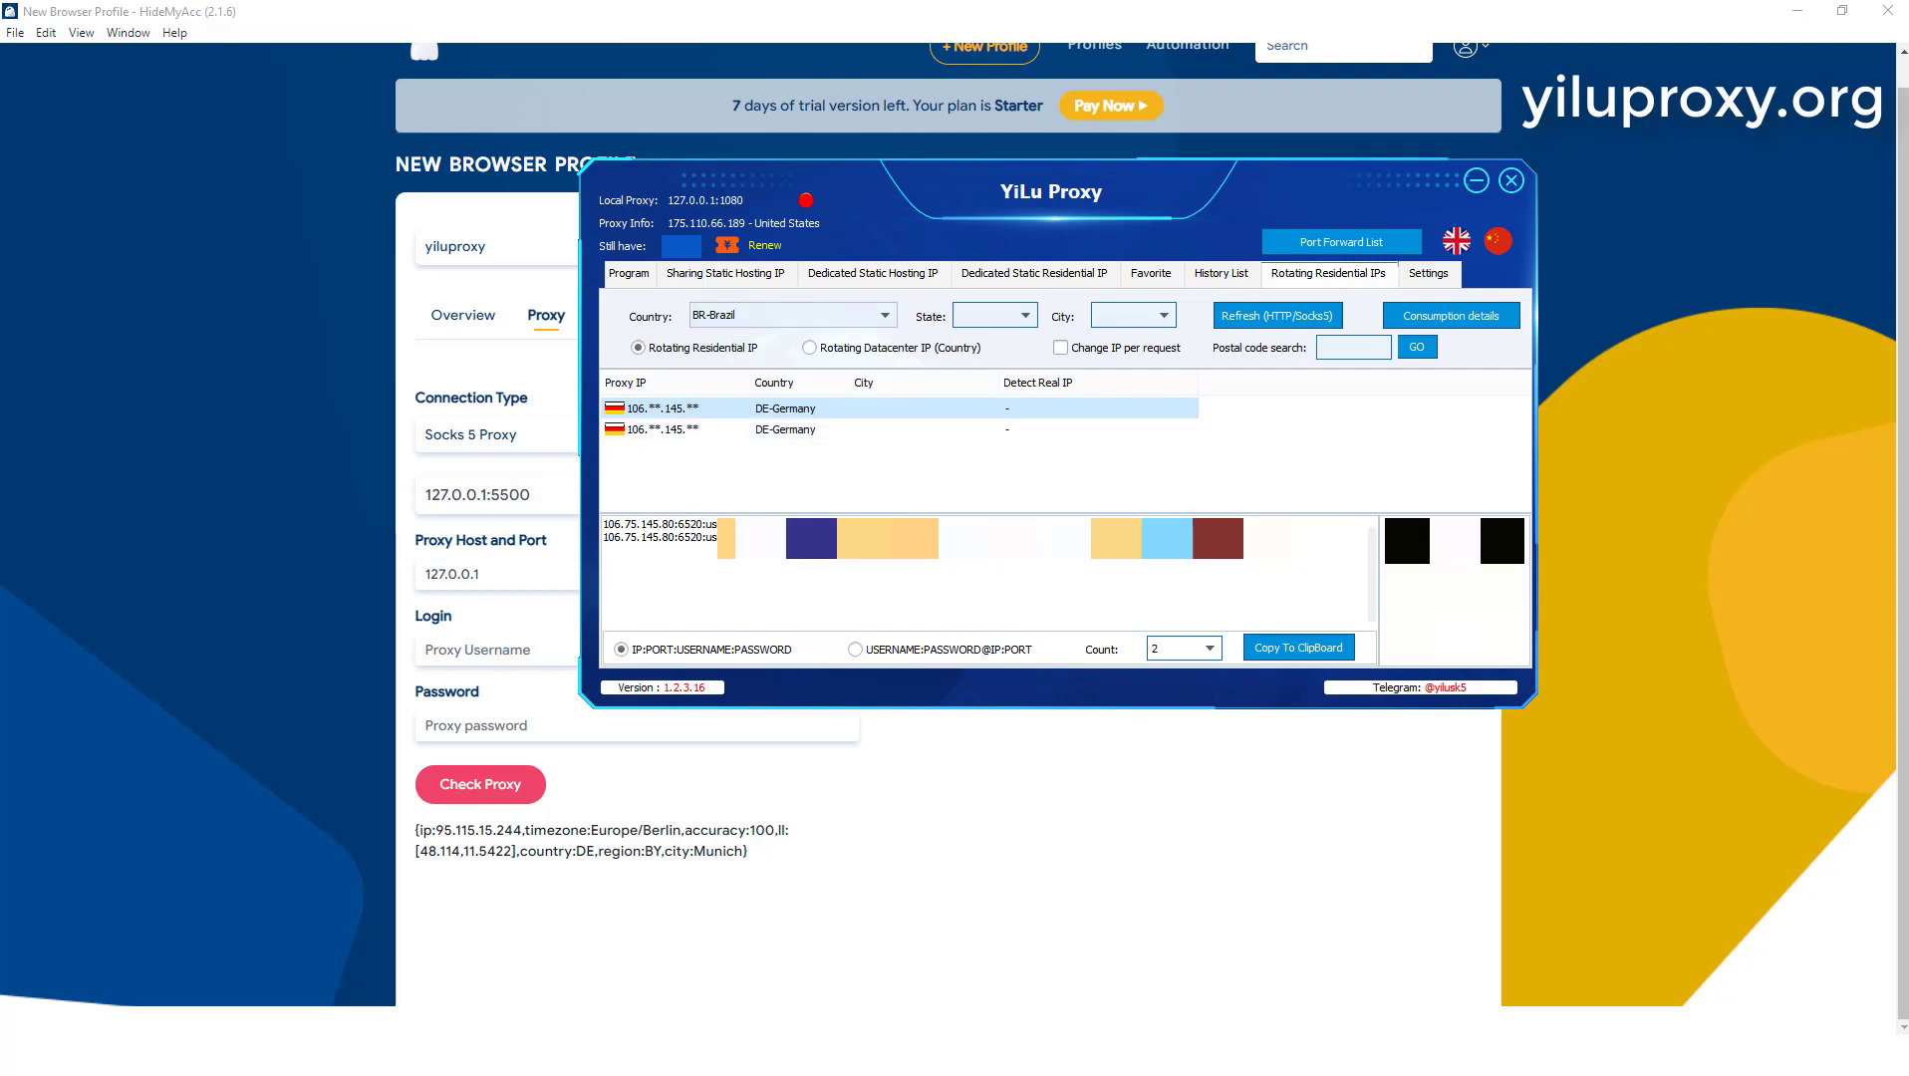
click(1277, 316)
Step: Copy the first Brazilian proxy's IP and port, and import the copied string with its username and password into the HideMyAcc profile
click(776, 408)
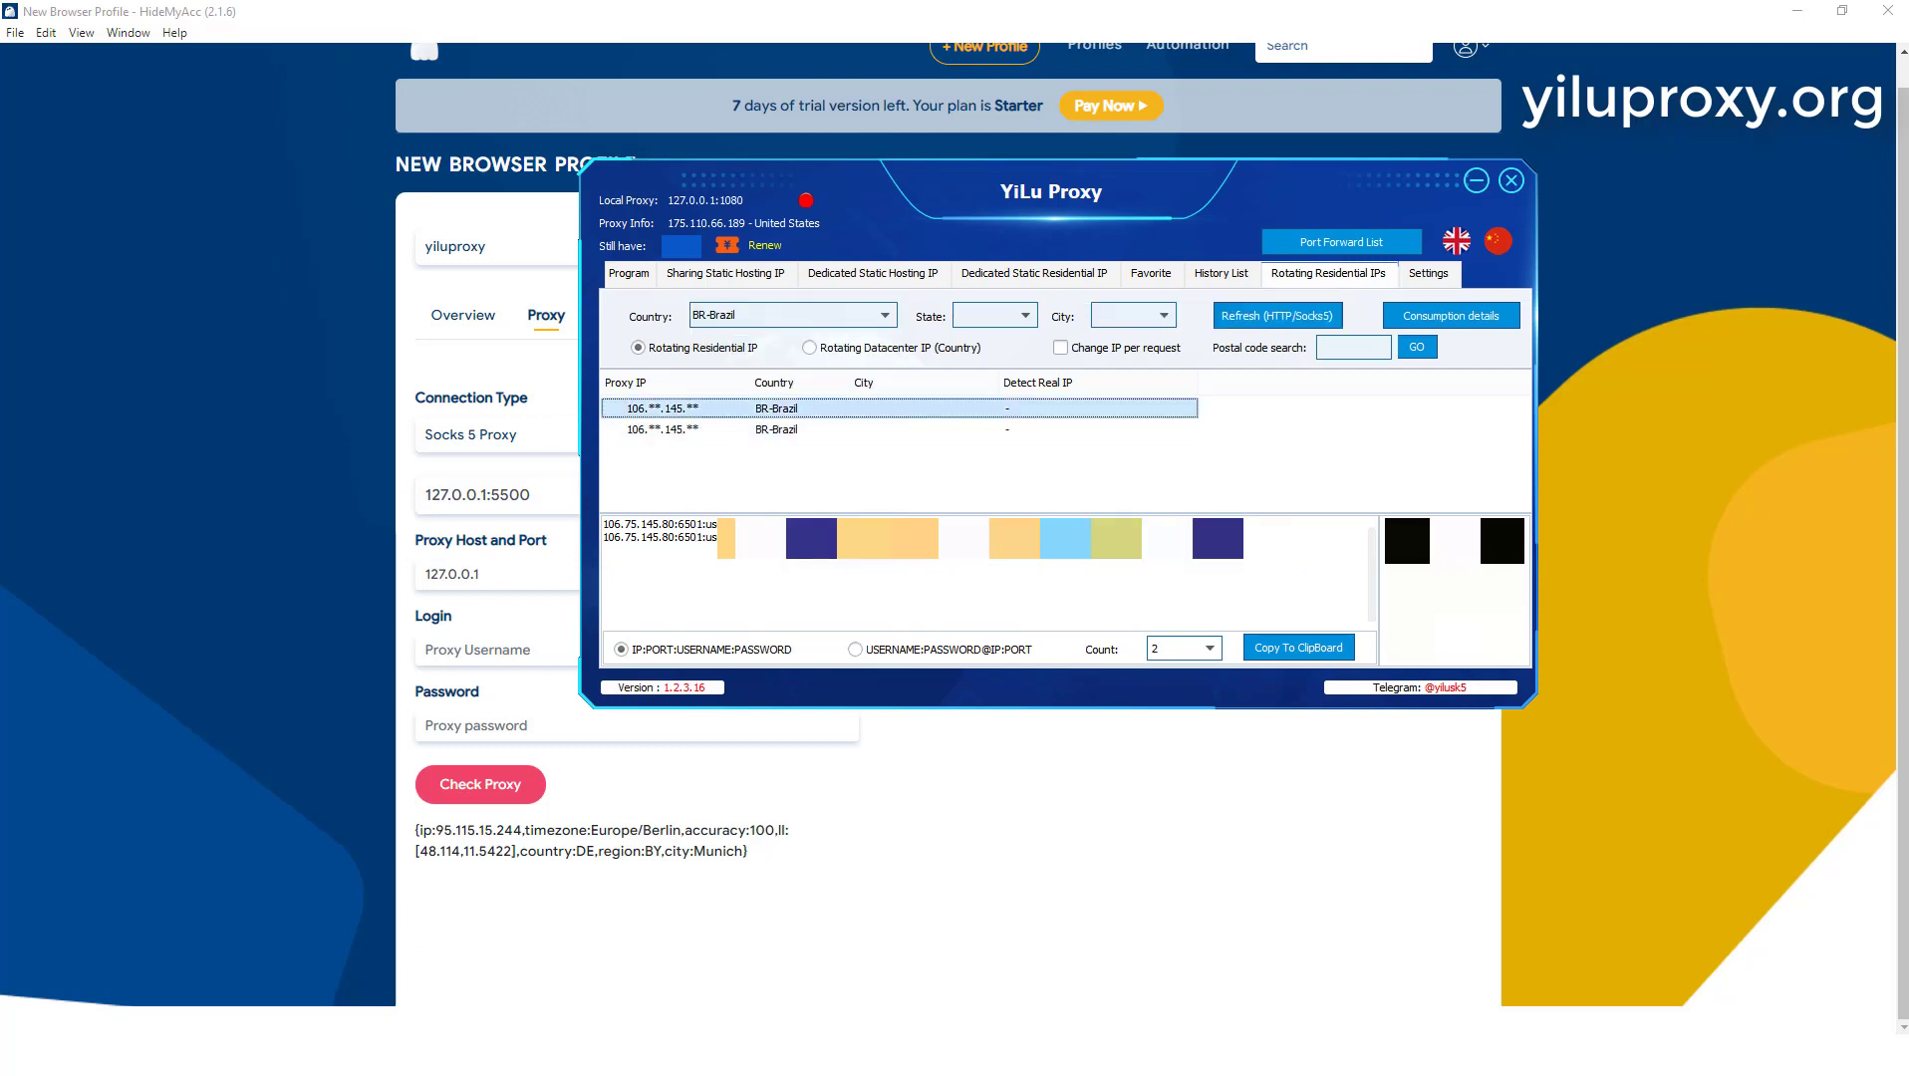
right_click(653, 409)
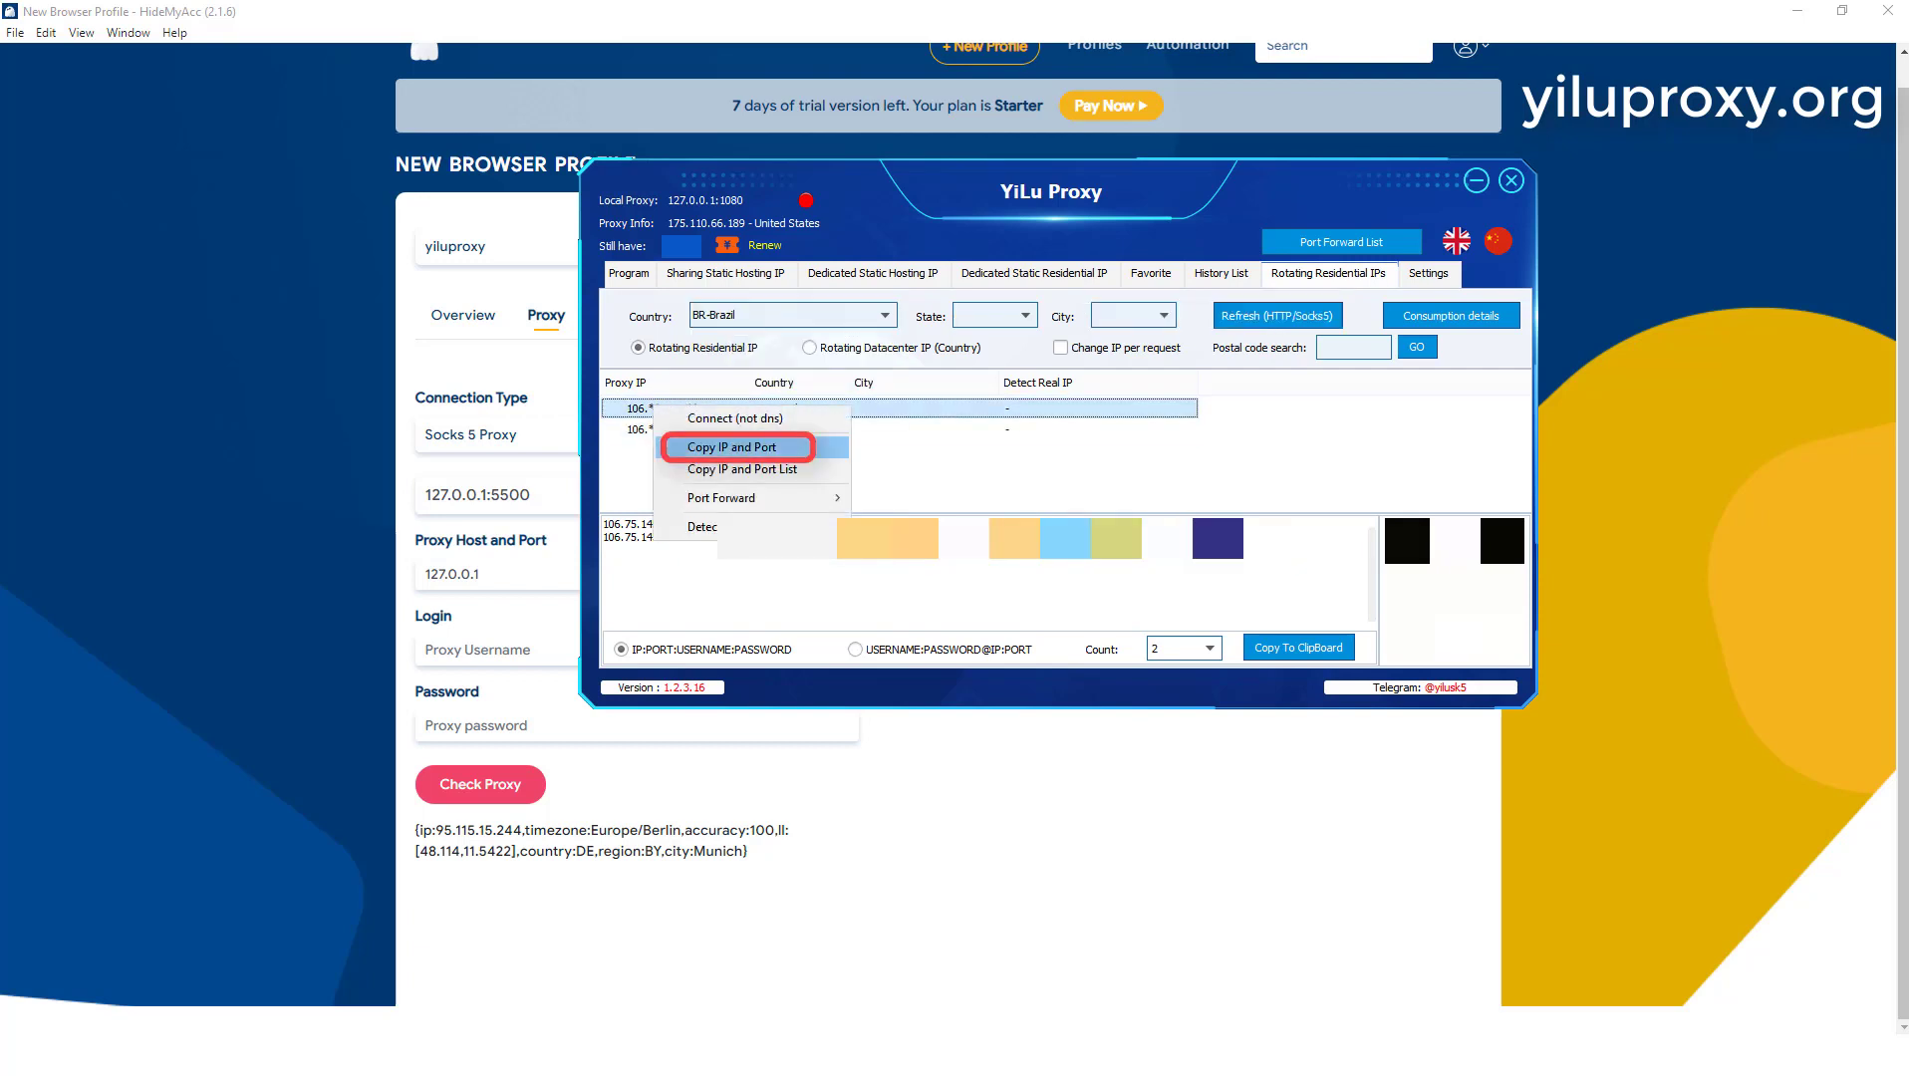
click(733, 447)
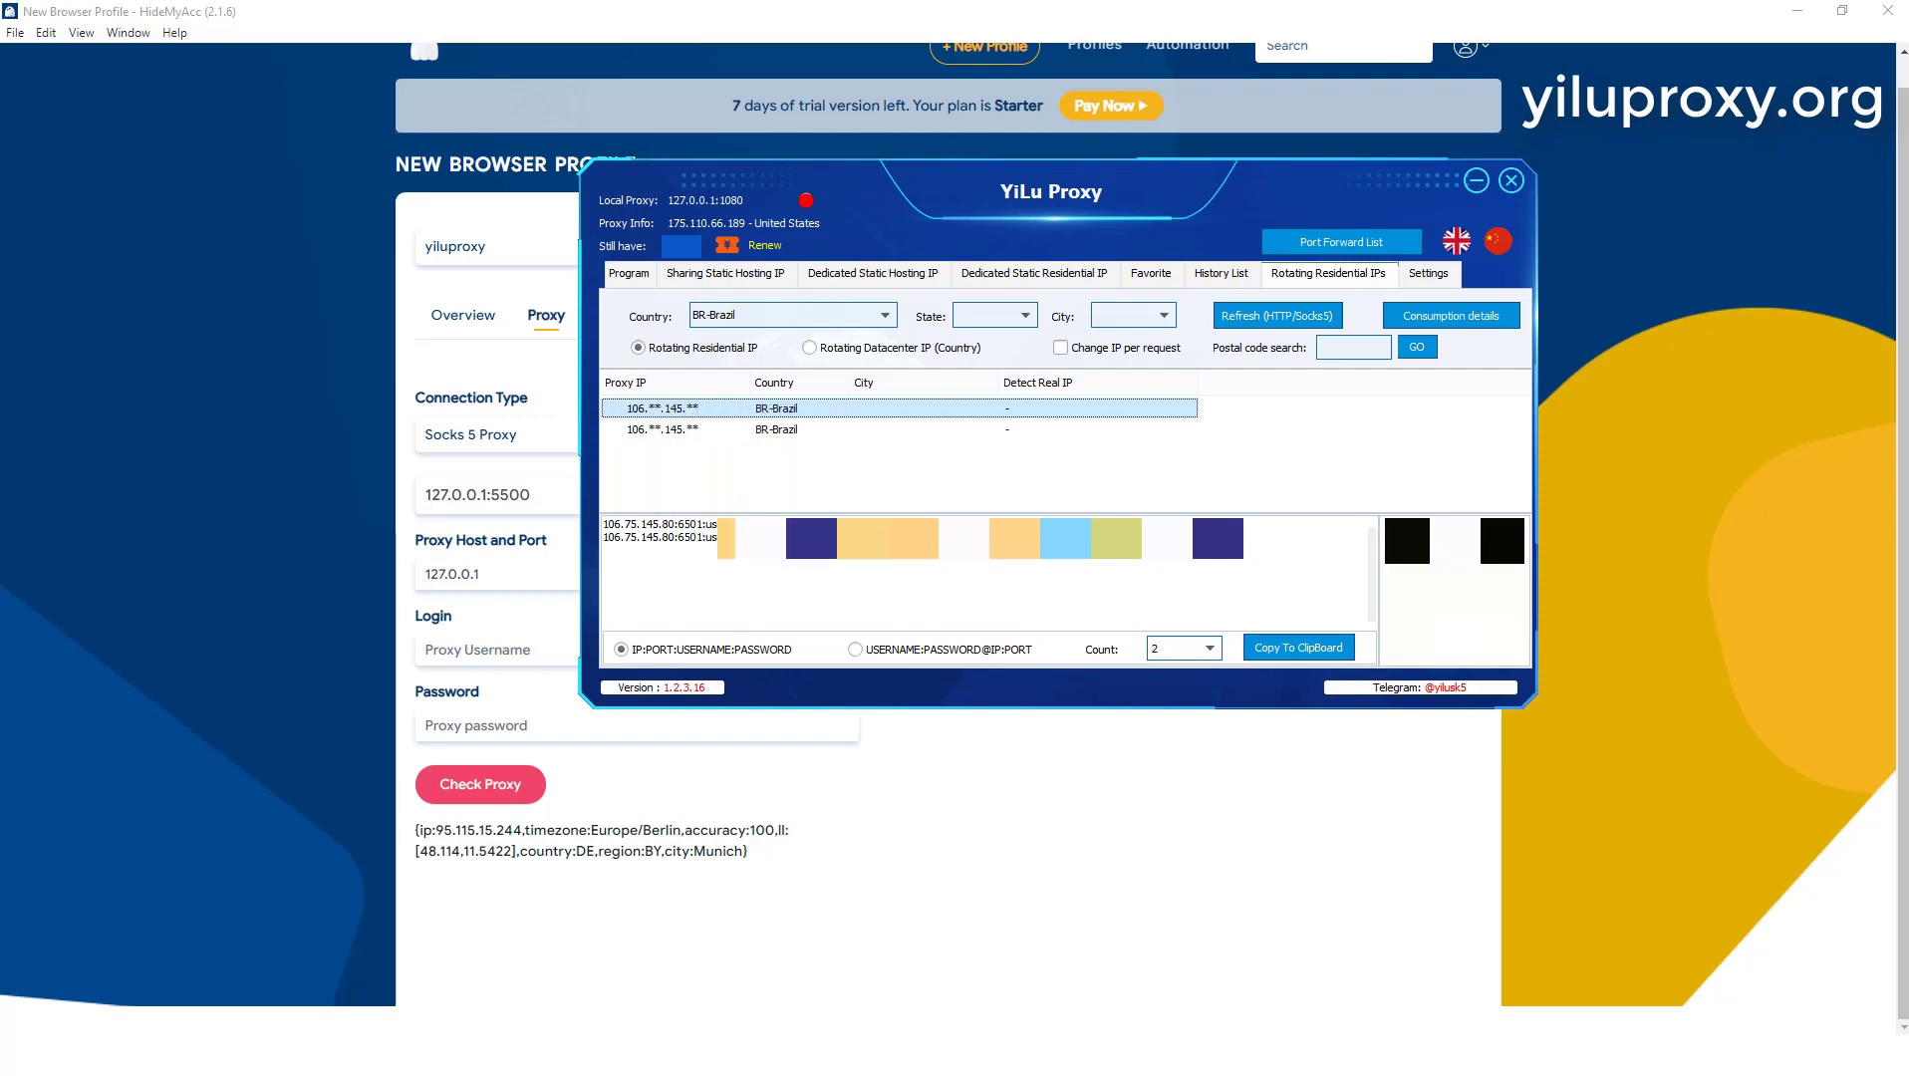
click(520, 496)
key(ctrl+a)
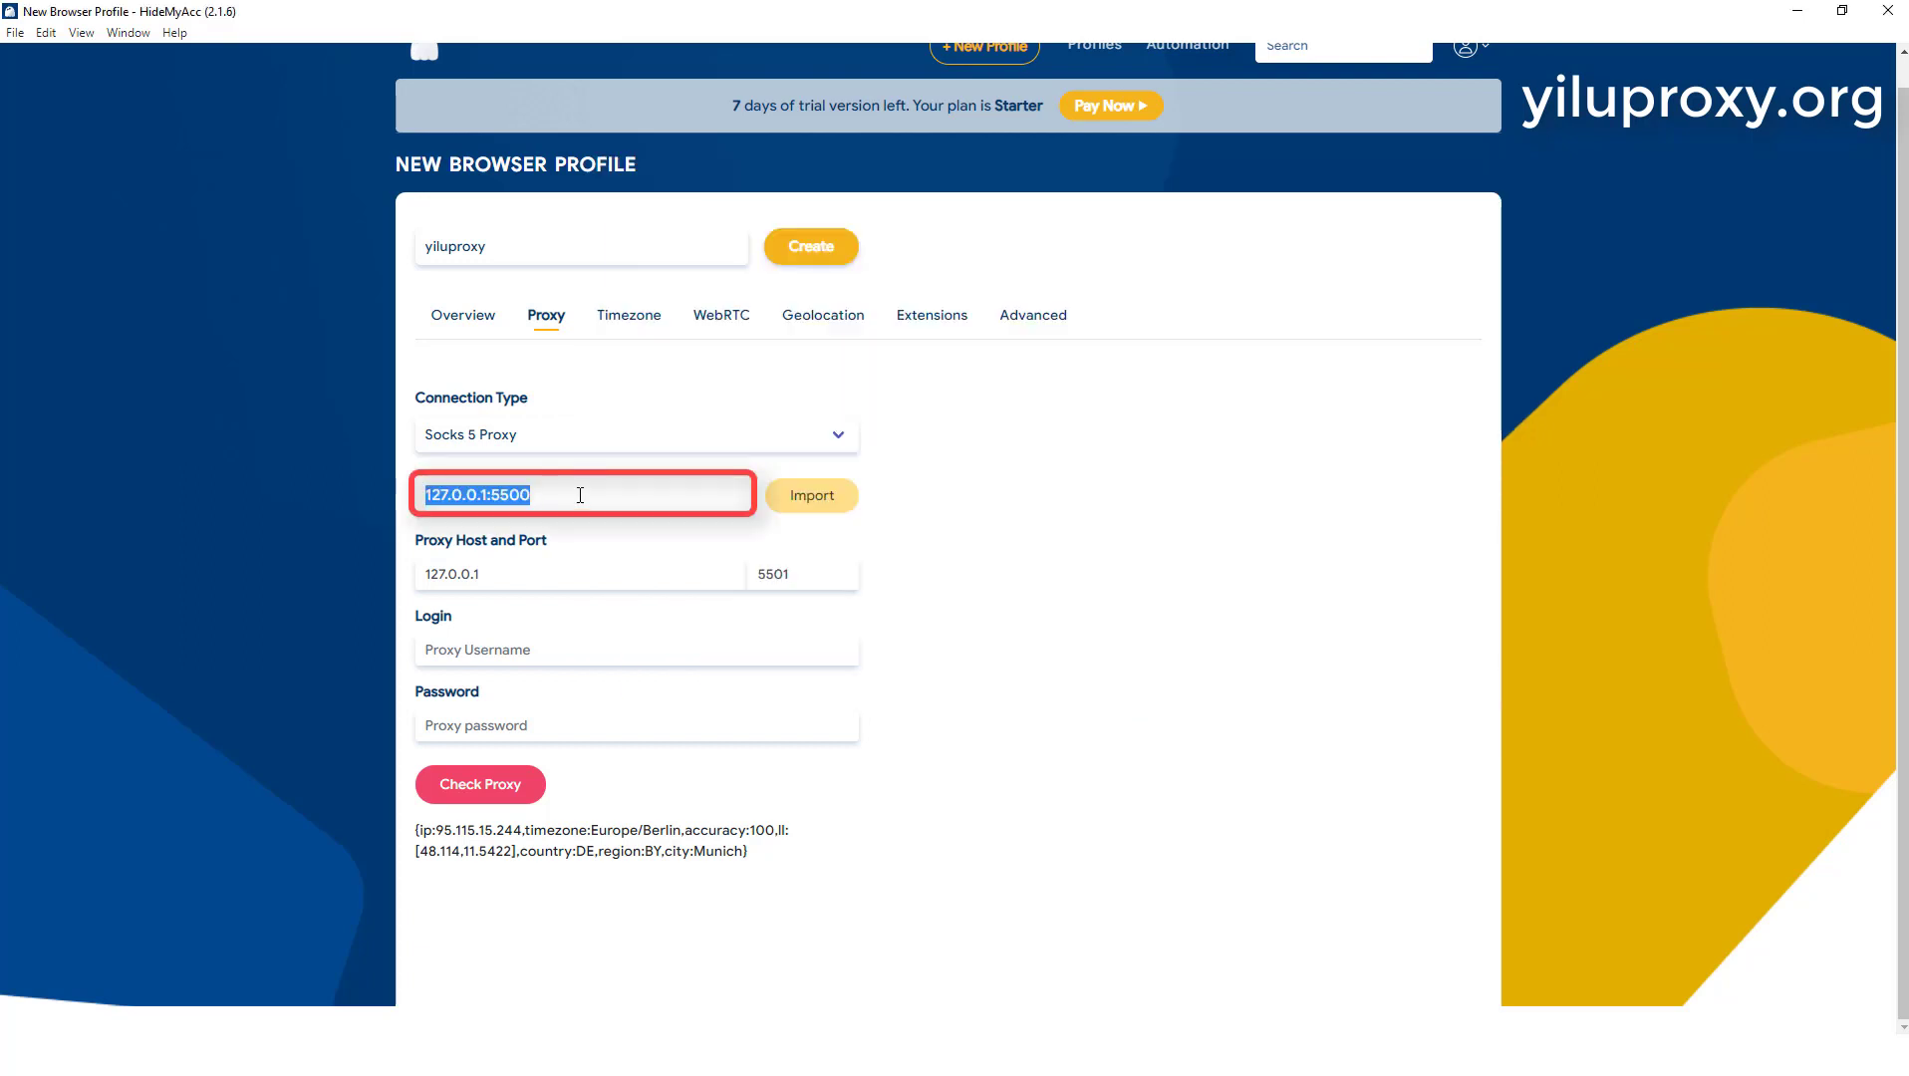
key(ctrl+v)
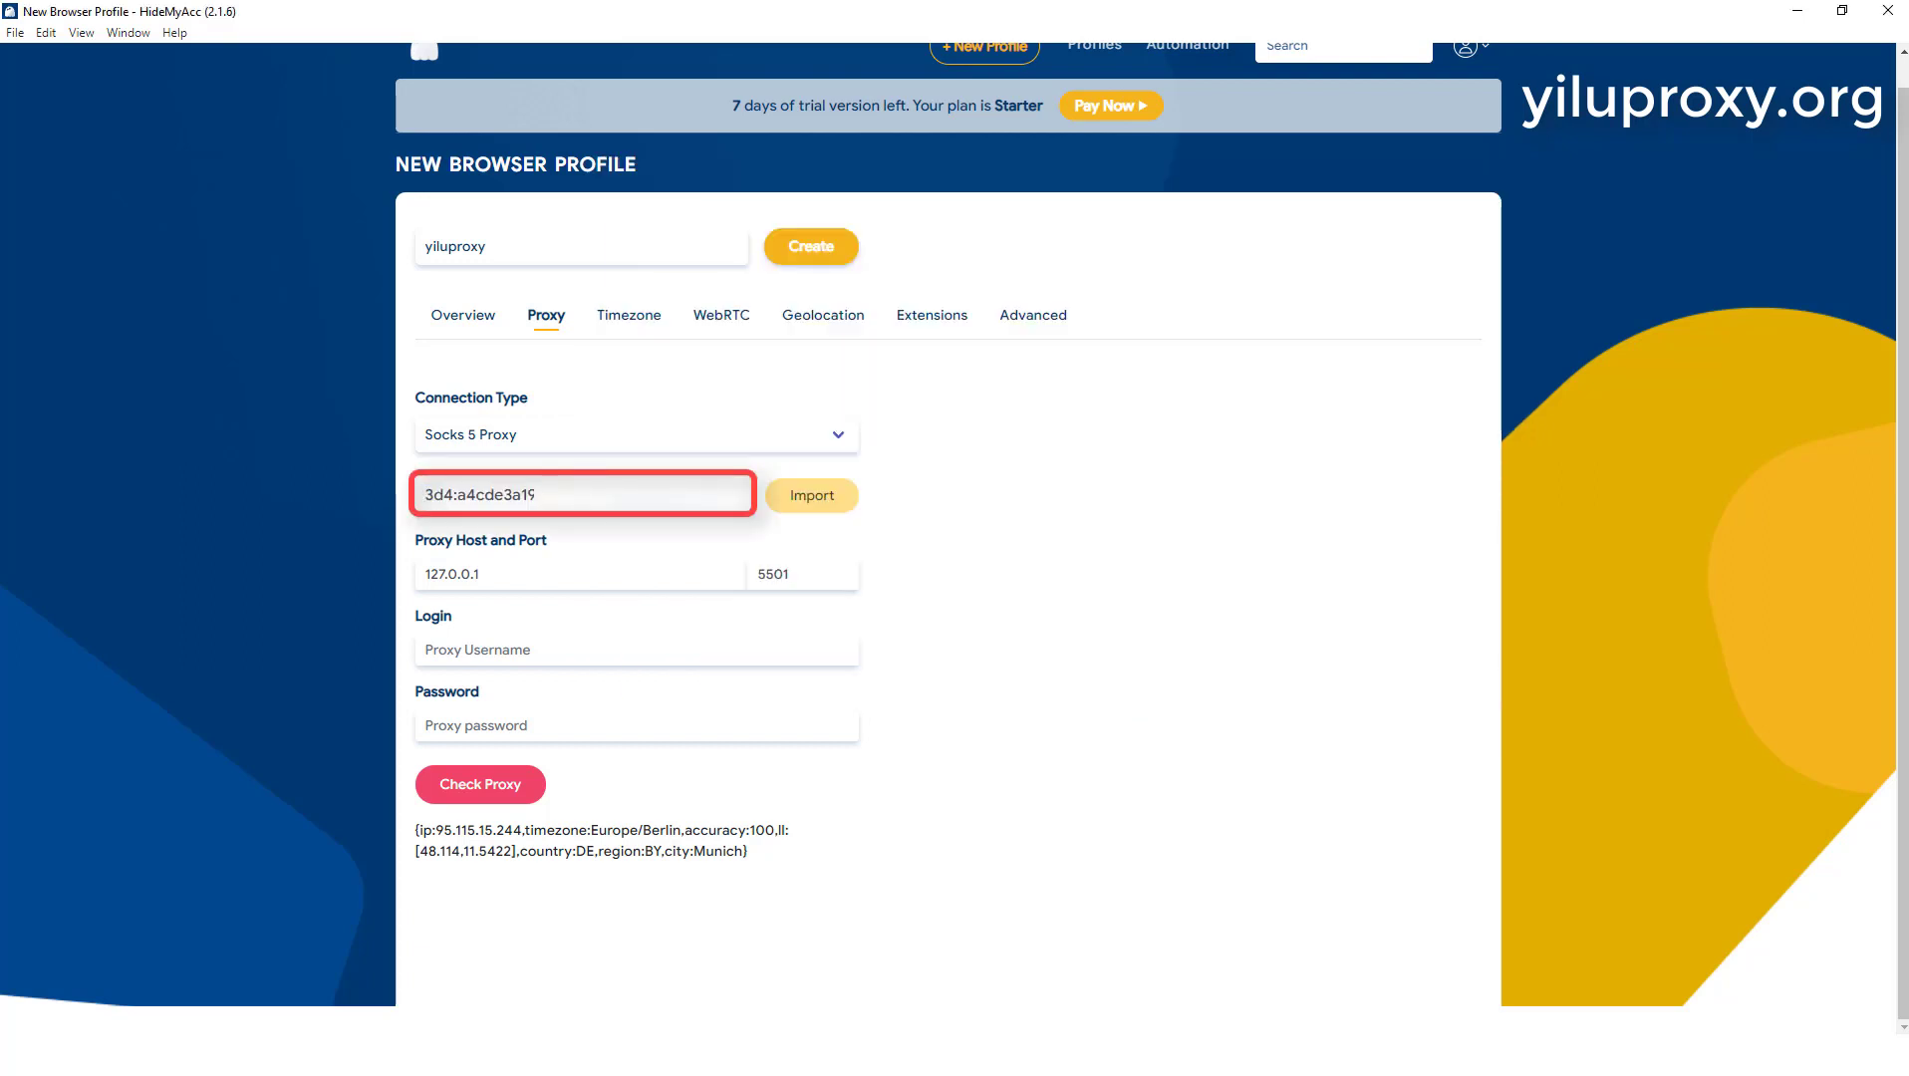
click(804, 504)
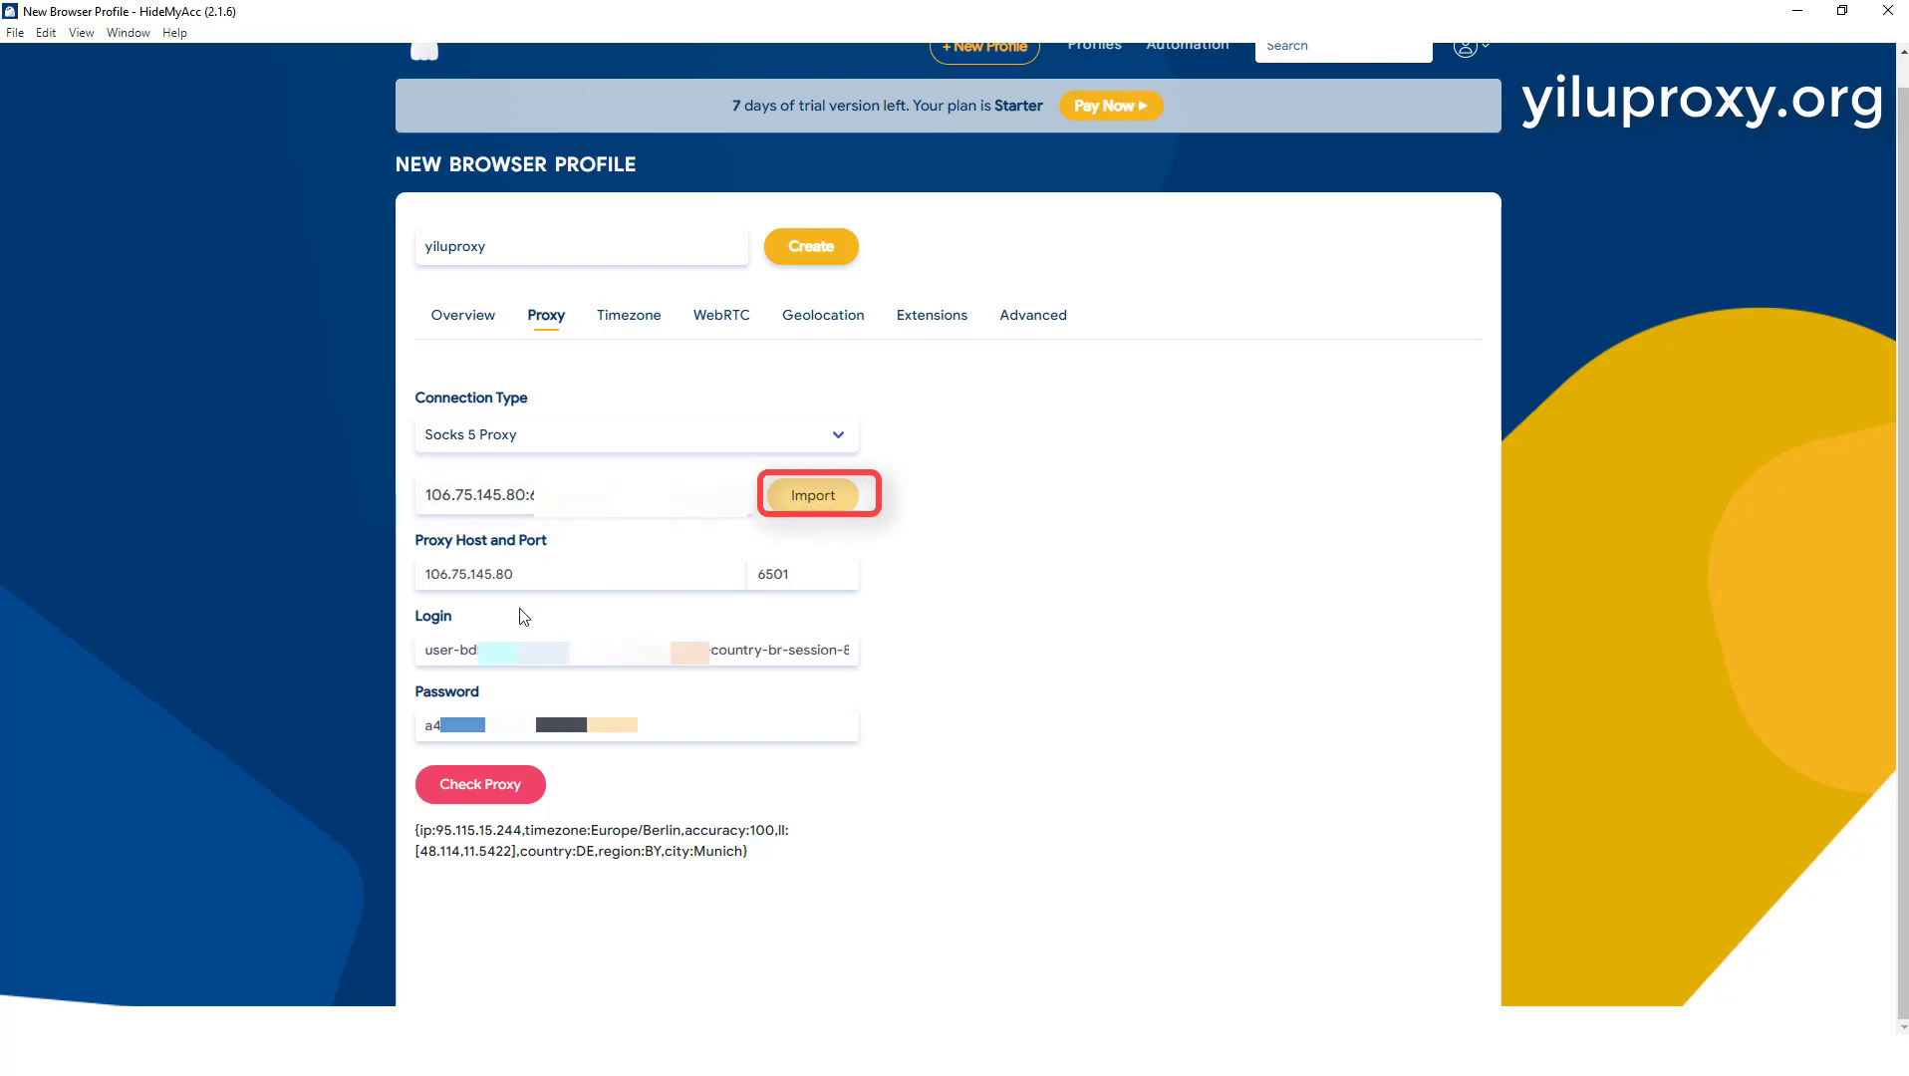
Step: Check the imported proxy in HideMyAcc and compare the returned country with the one selected in YiLu Proxy
click(472, 787)
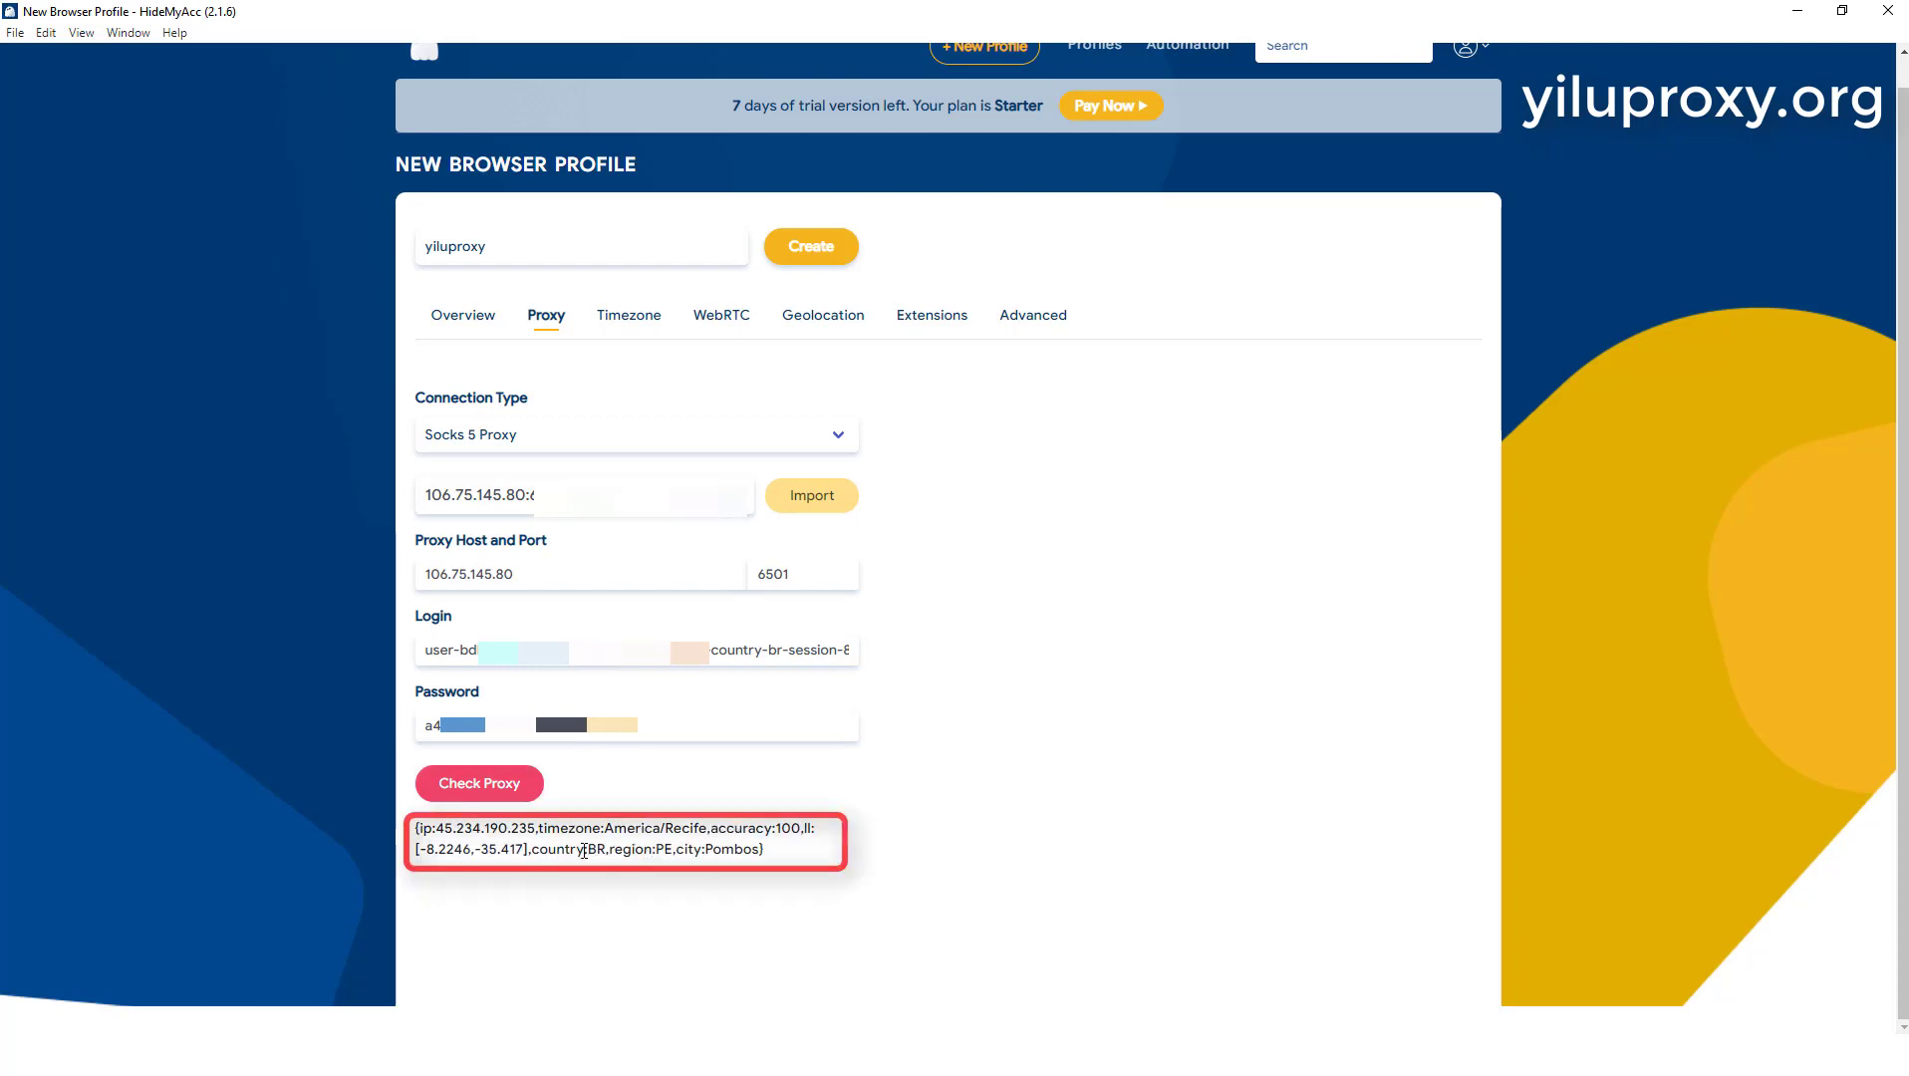
drag(585, 850, 761, 850)
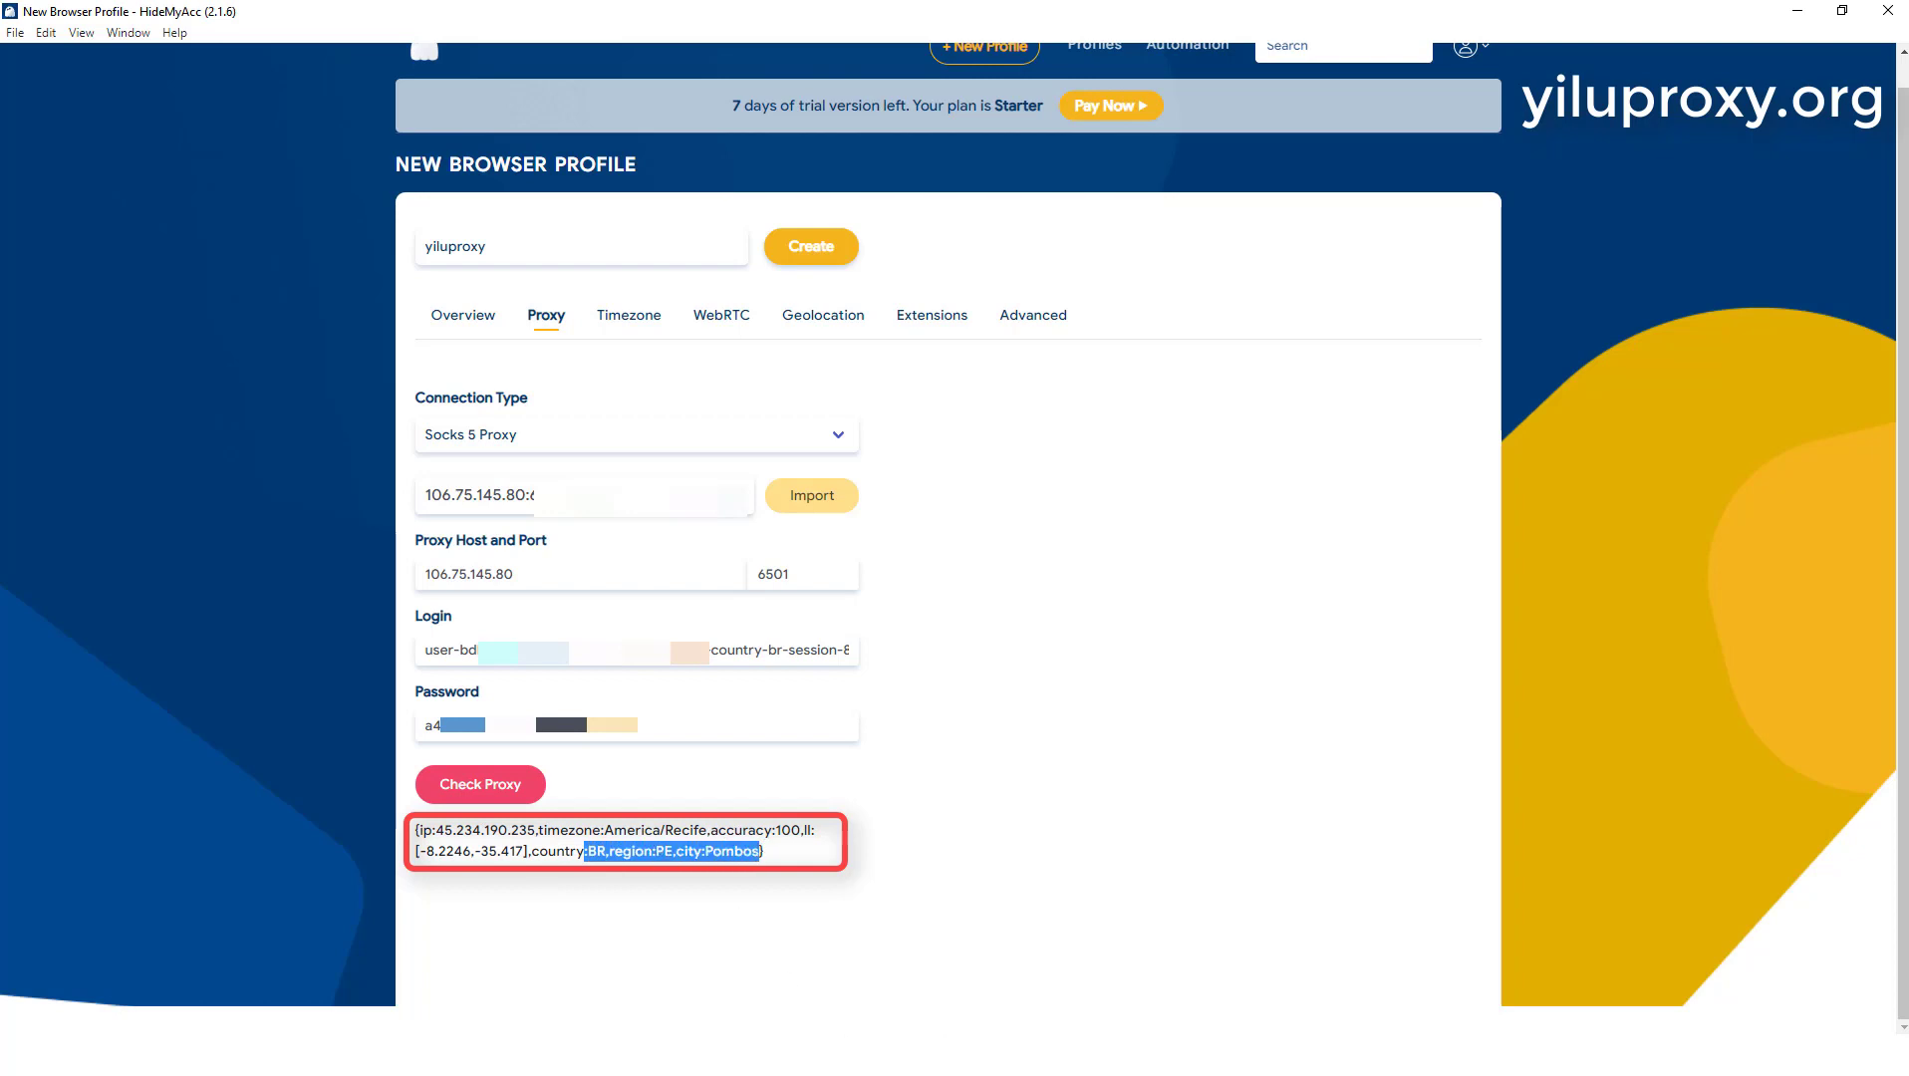
key(alt+Tab)
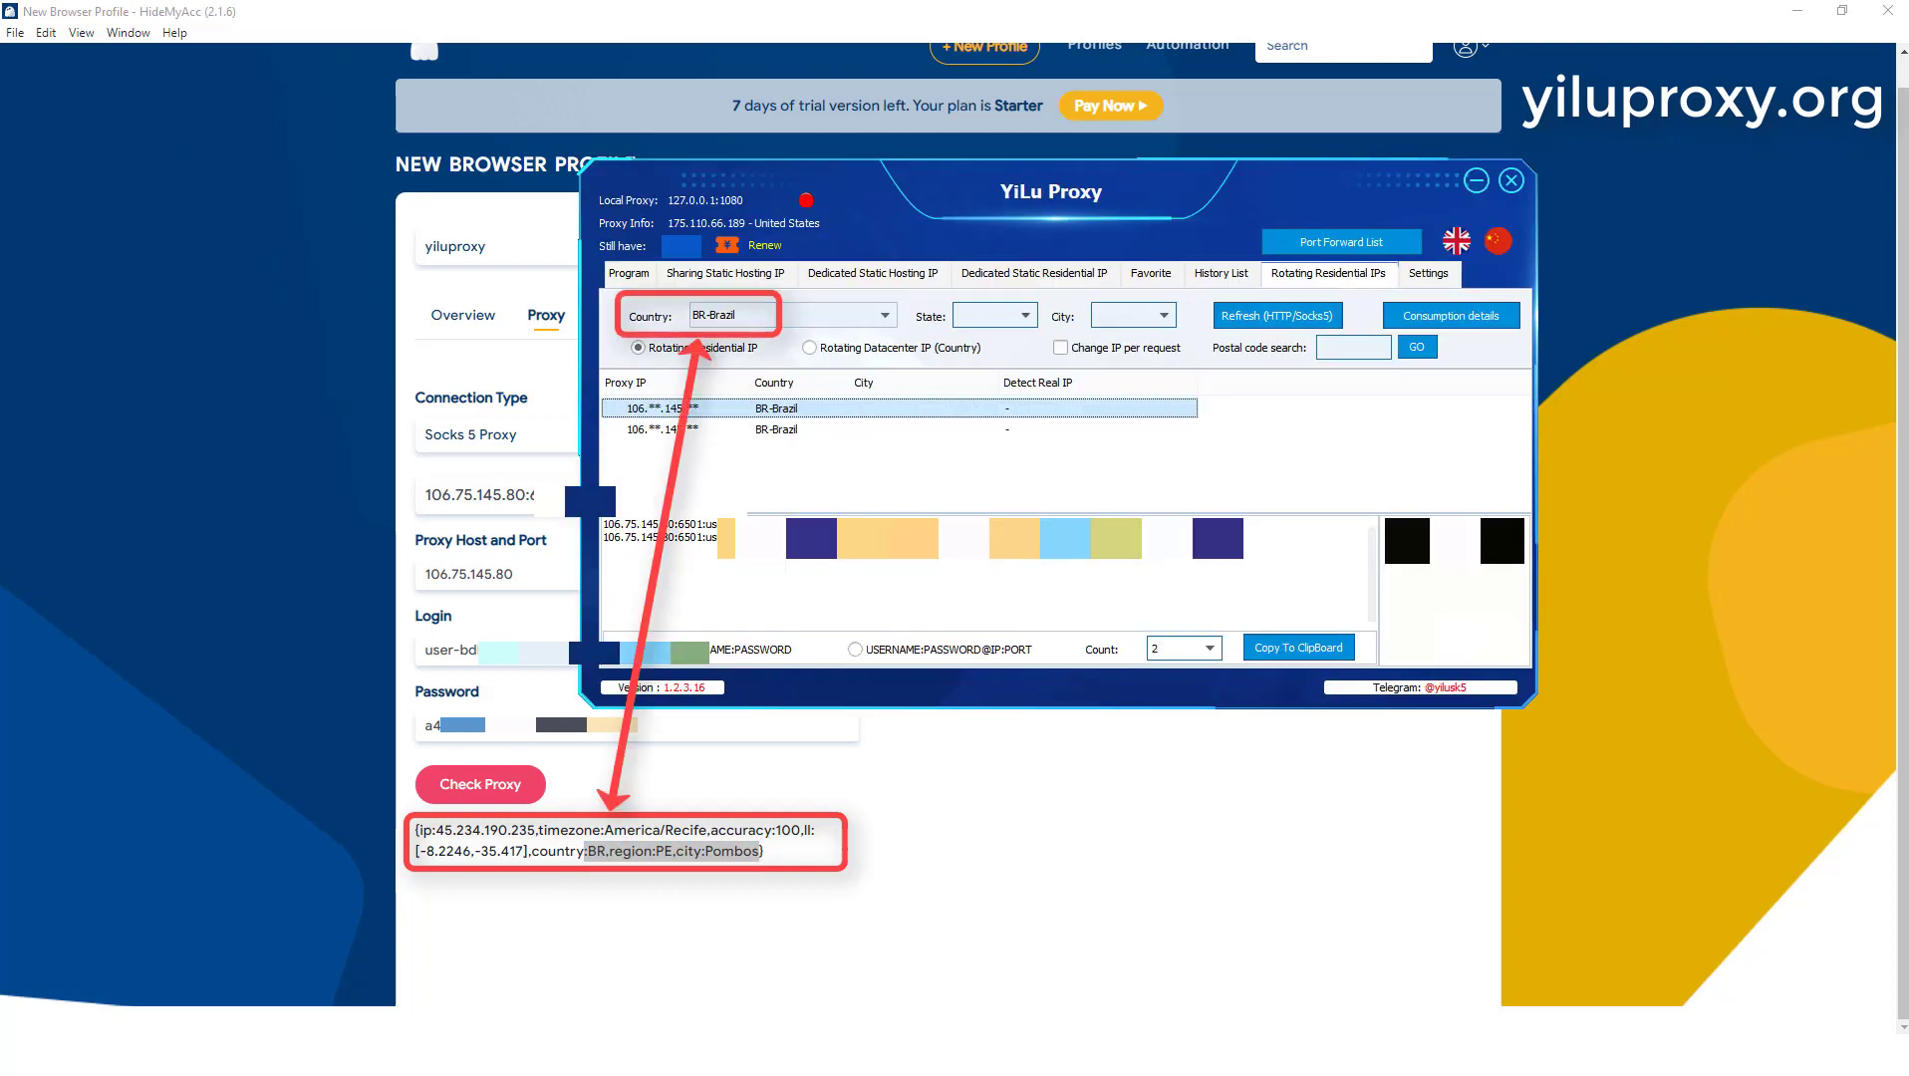
click(847, 799)
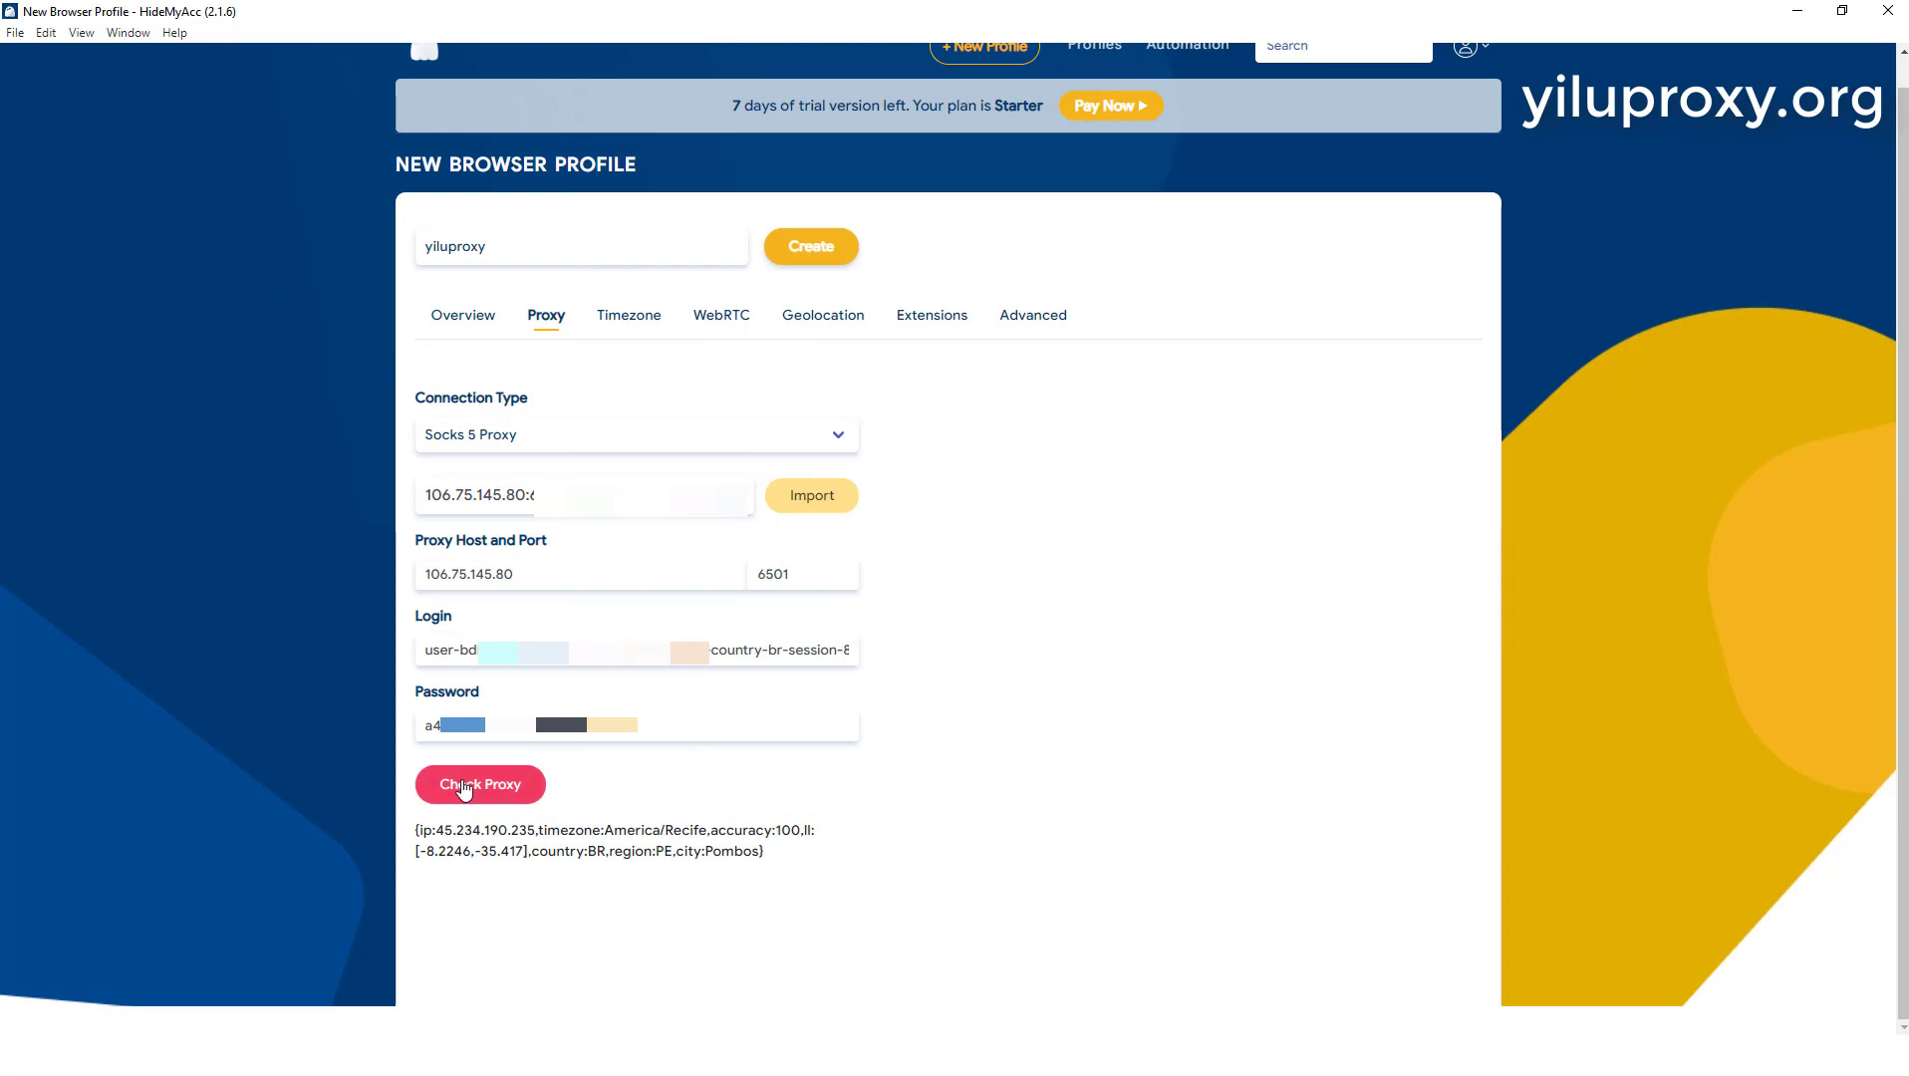
Step: Review the profile's Timezone, WebRTC, Geolocation, Extensions and Advanced settings
click(628, 321)
click(709, 321)
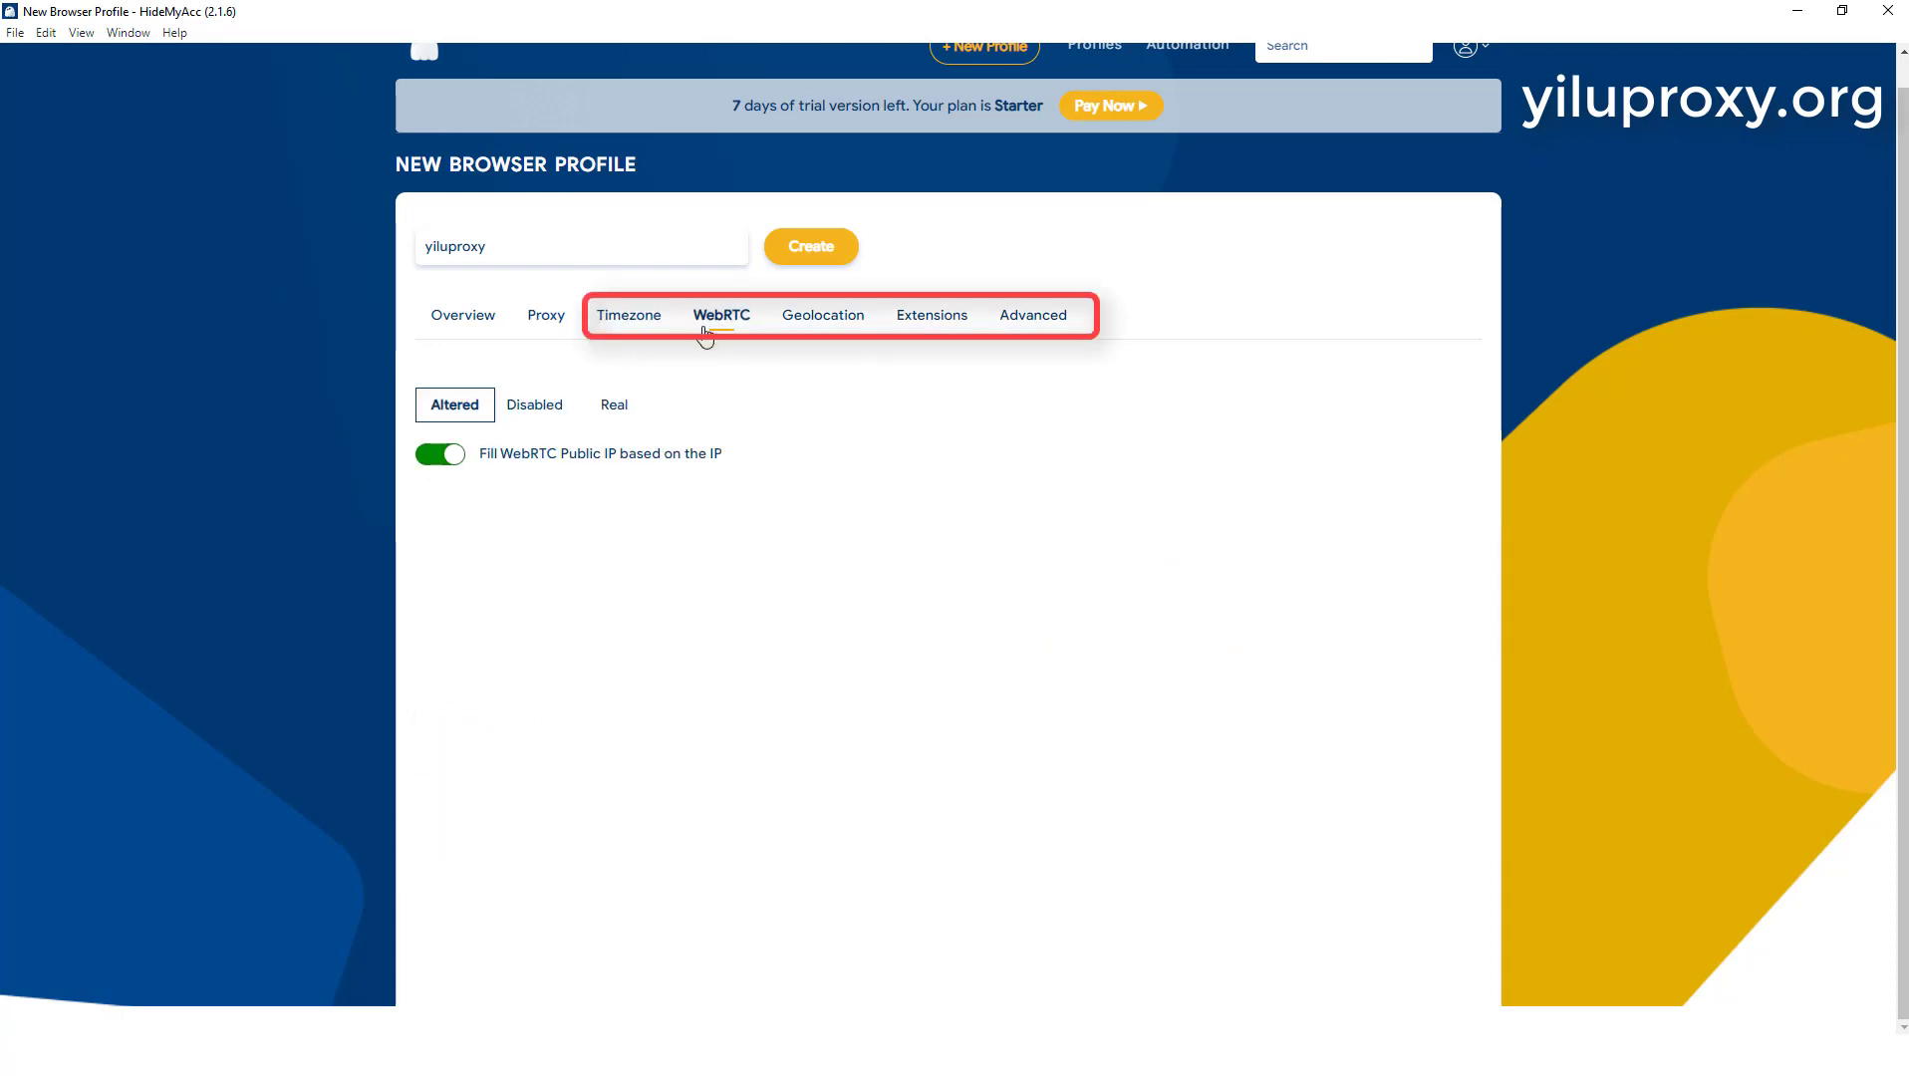
click(817, 321)
click(949, 324)
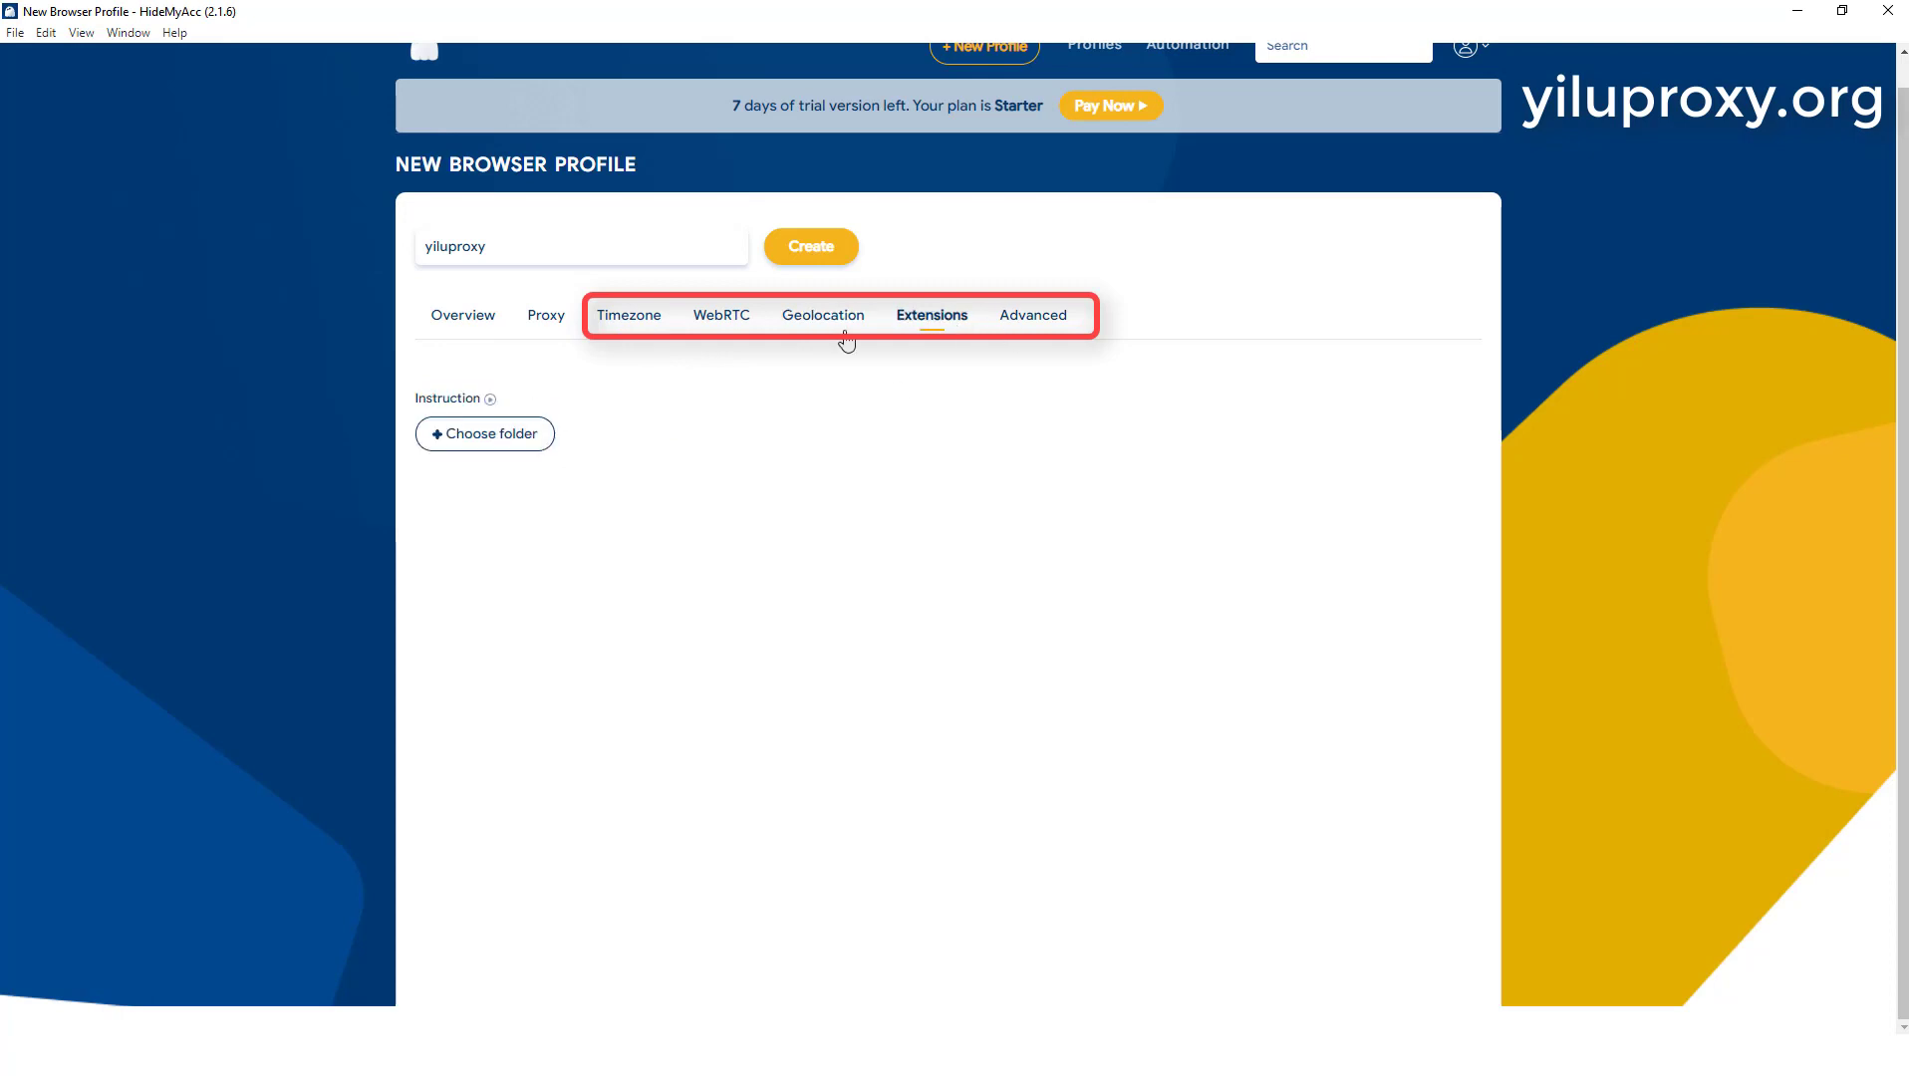
click(1050, 321)
scroll(661, 503, down, 4)
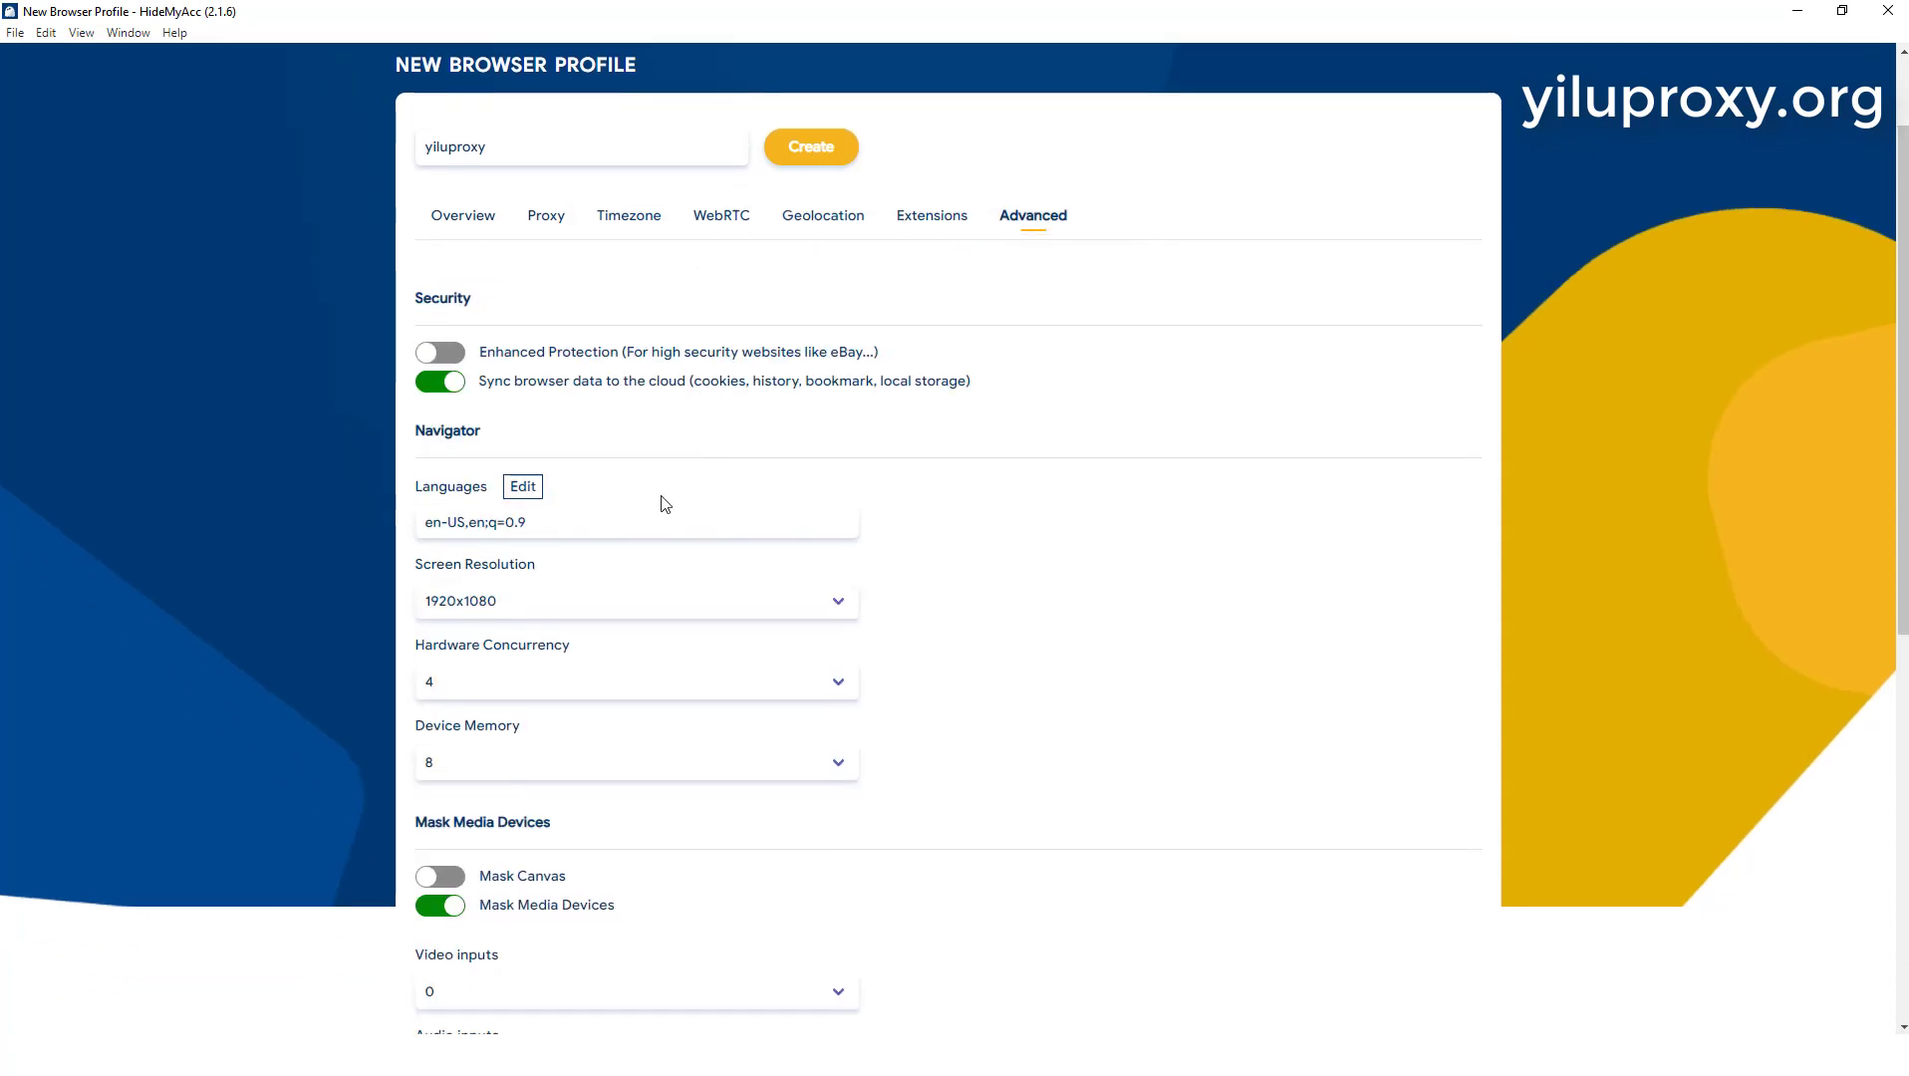
scroll(558, 613, down, 5)
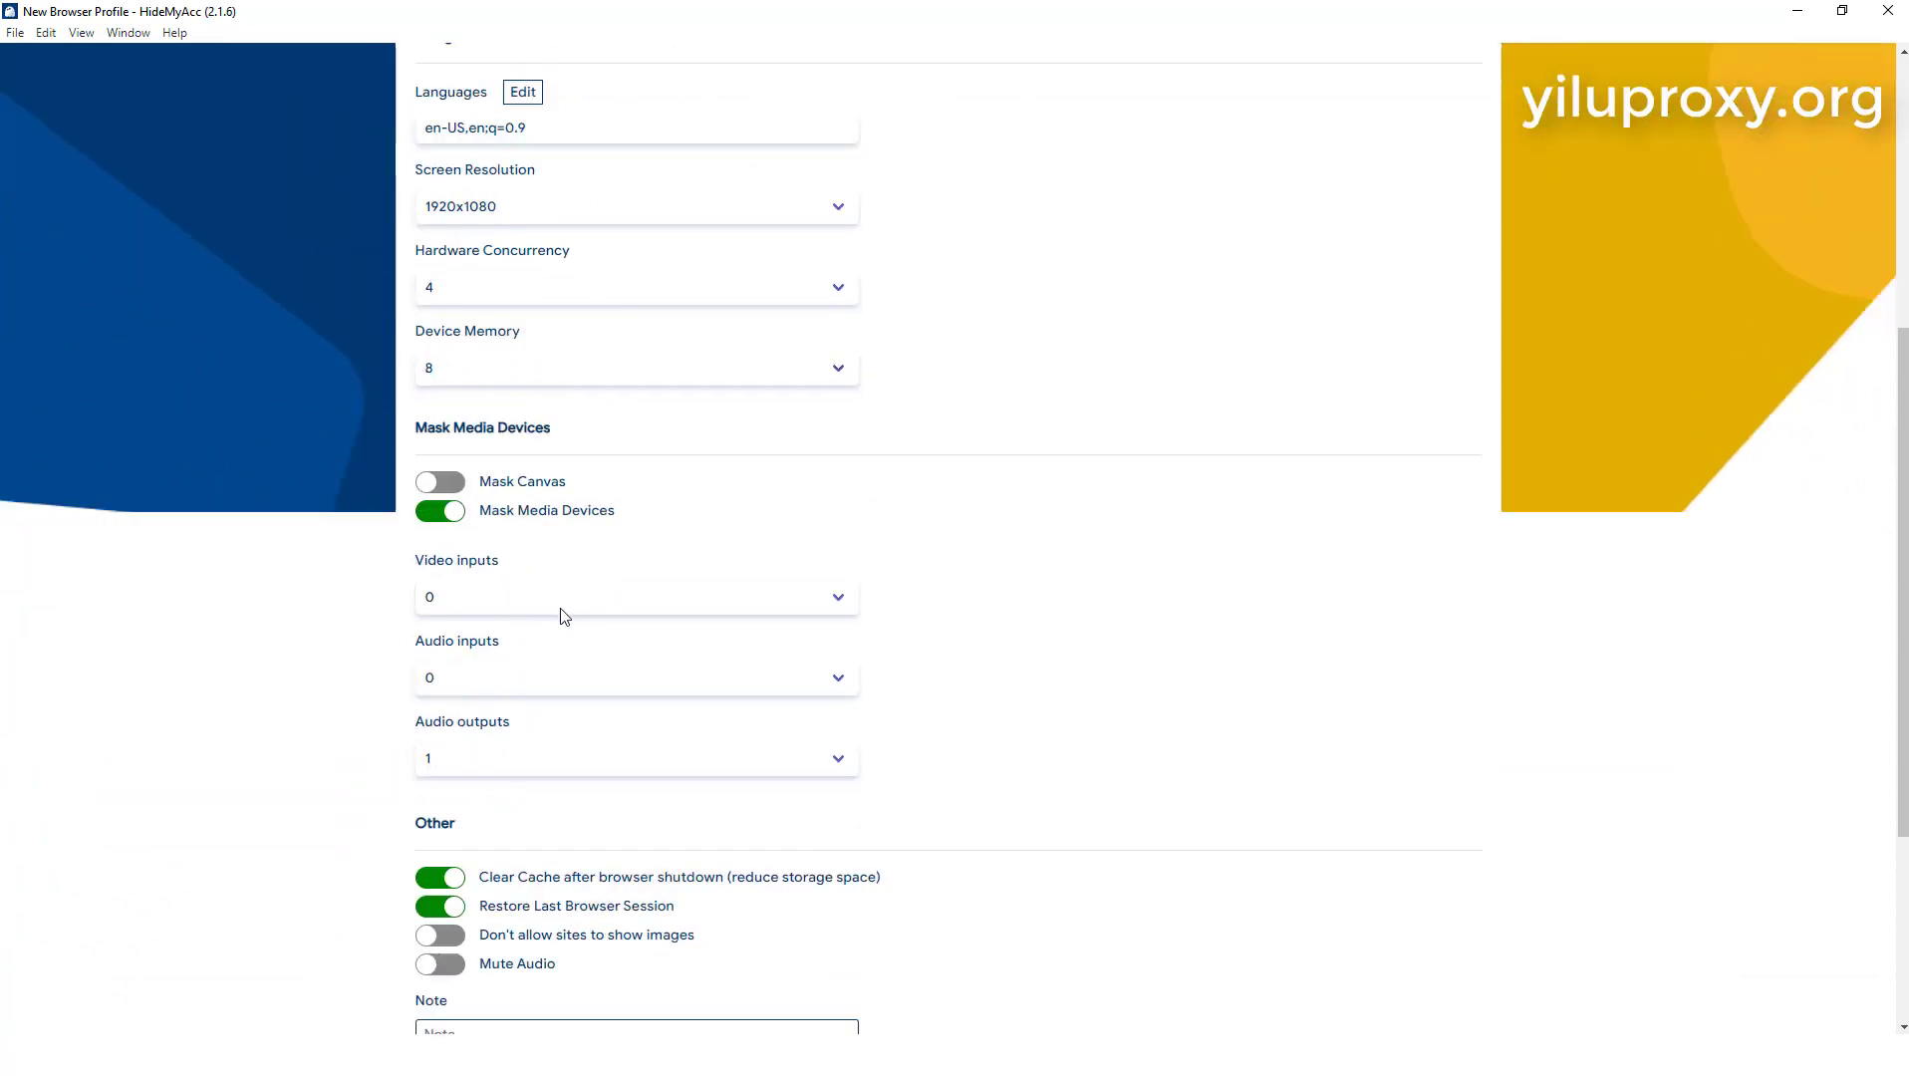
scroll(822, 670, up, 11)
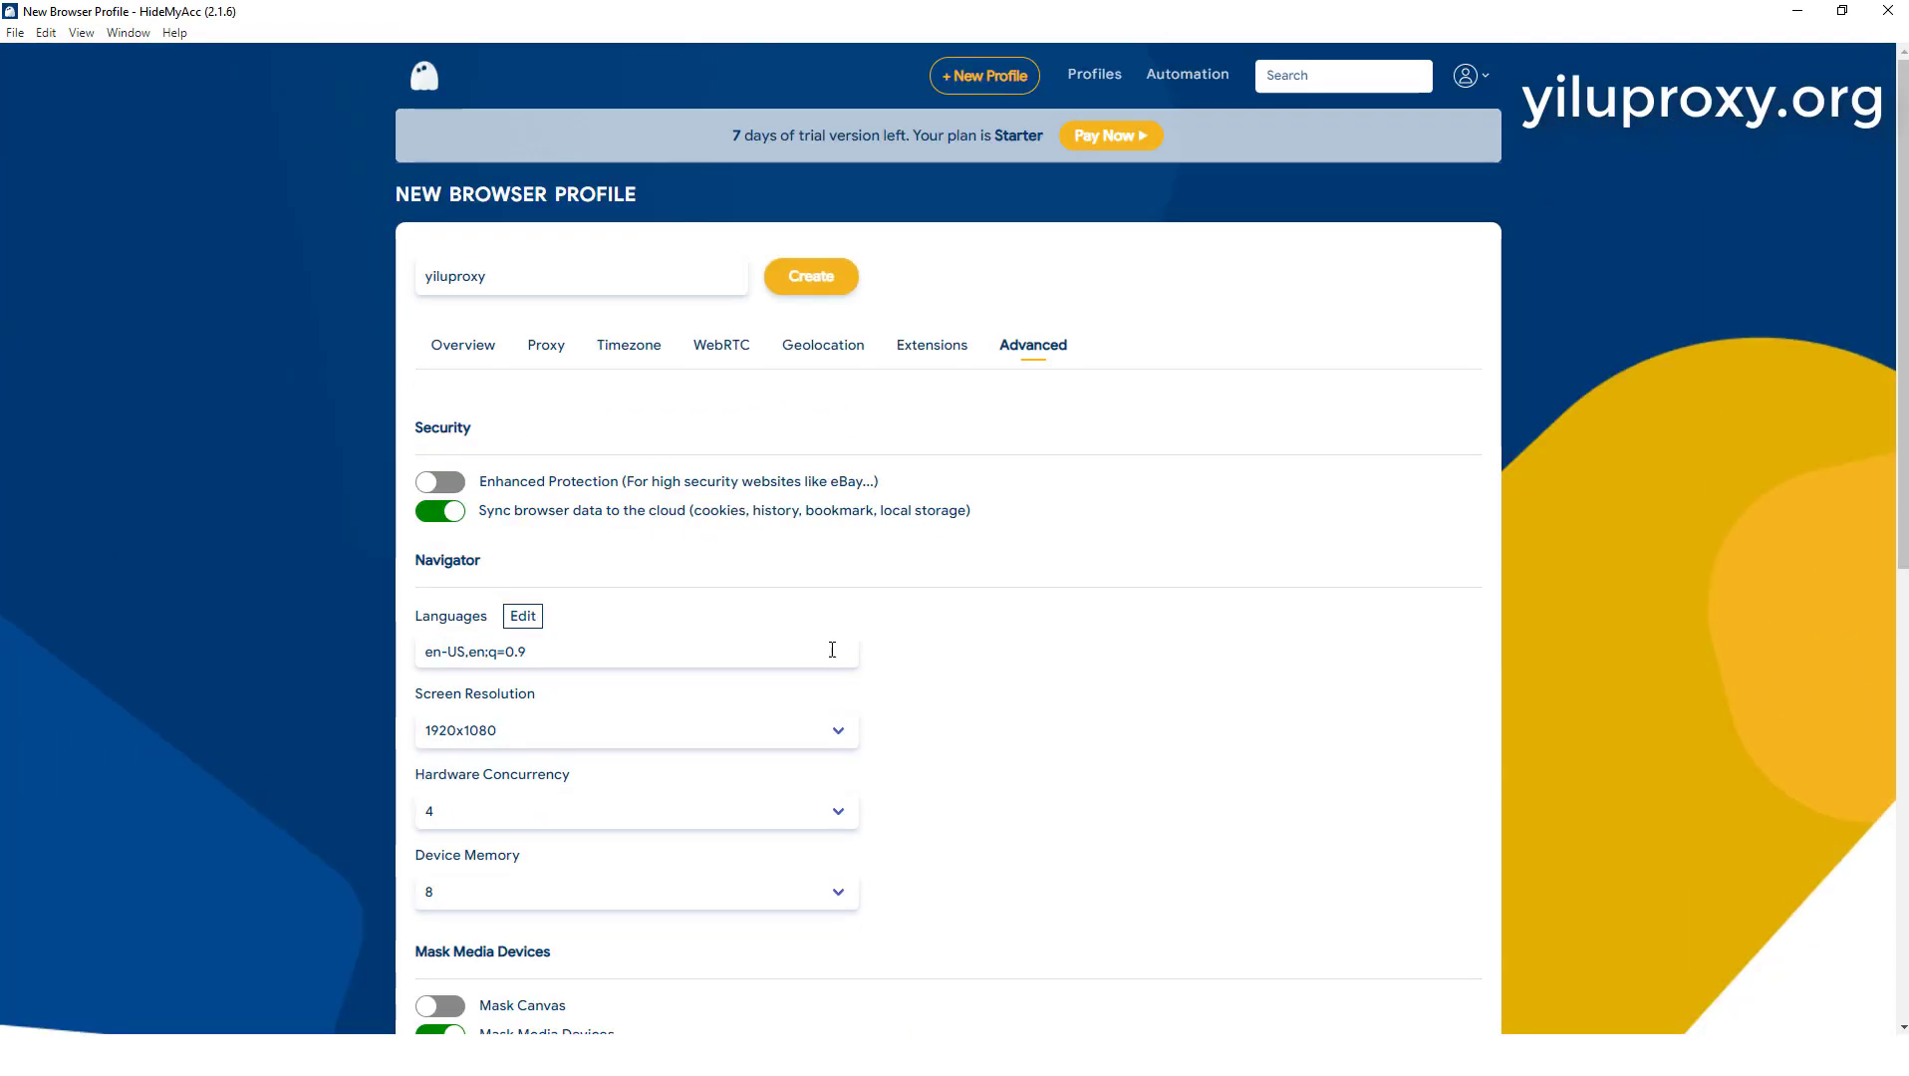
Step: Create the yiluproxy profile from its proxy settings and run it in a maximized browser window
click(543, 361)
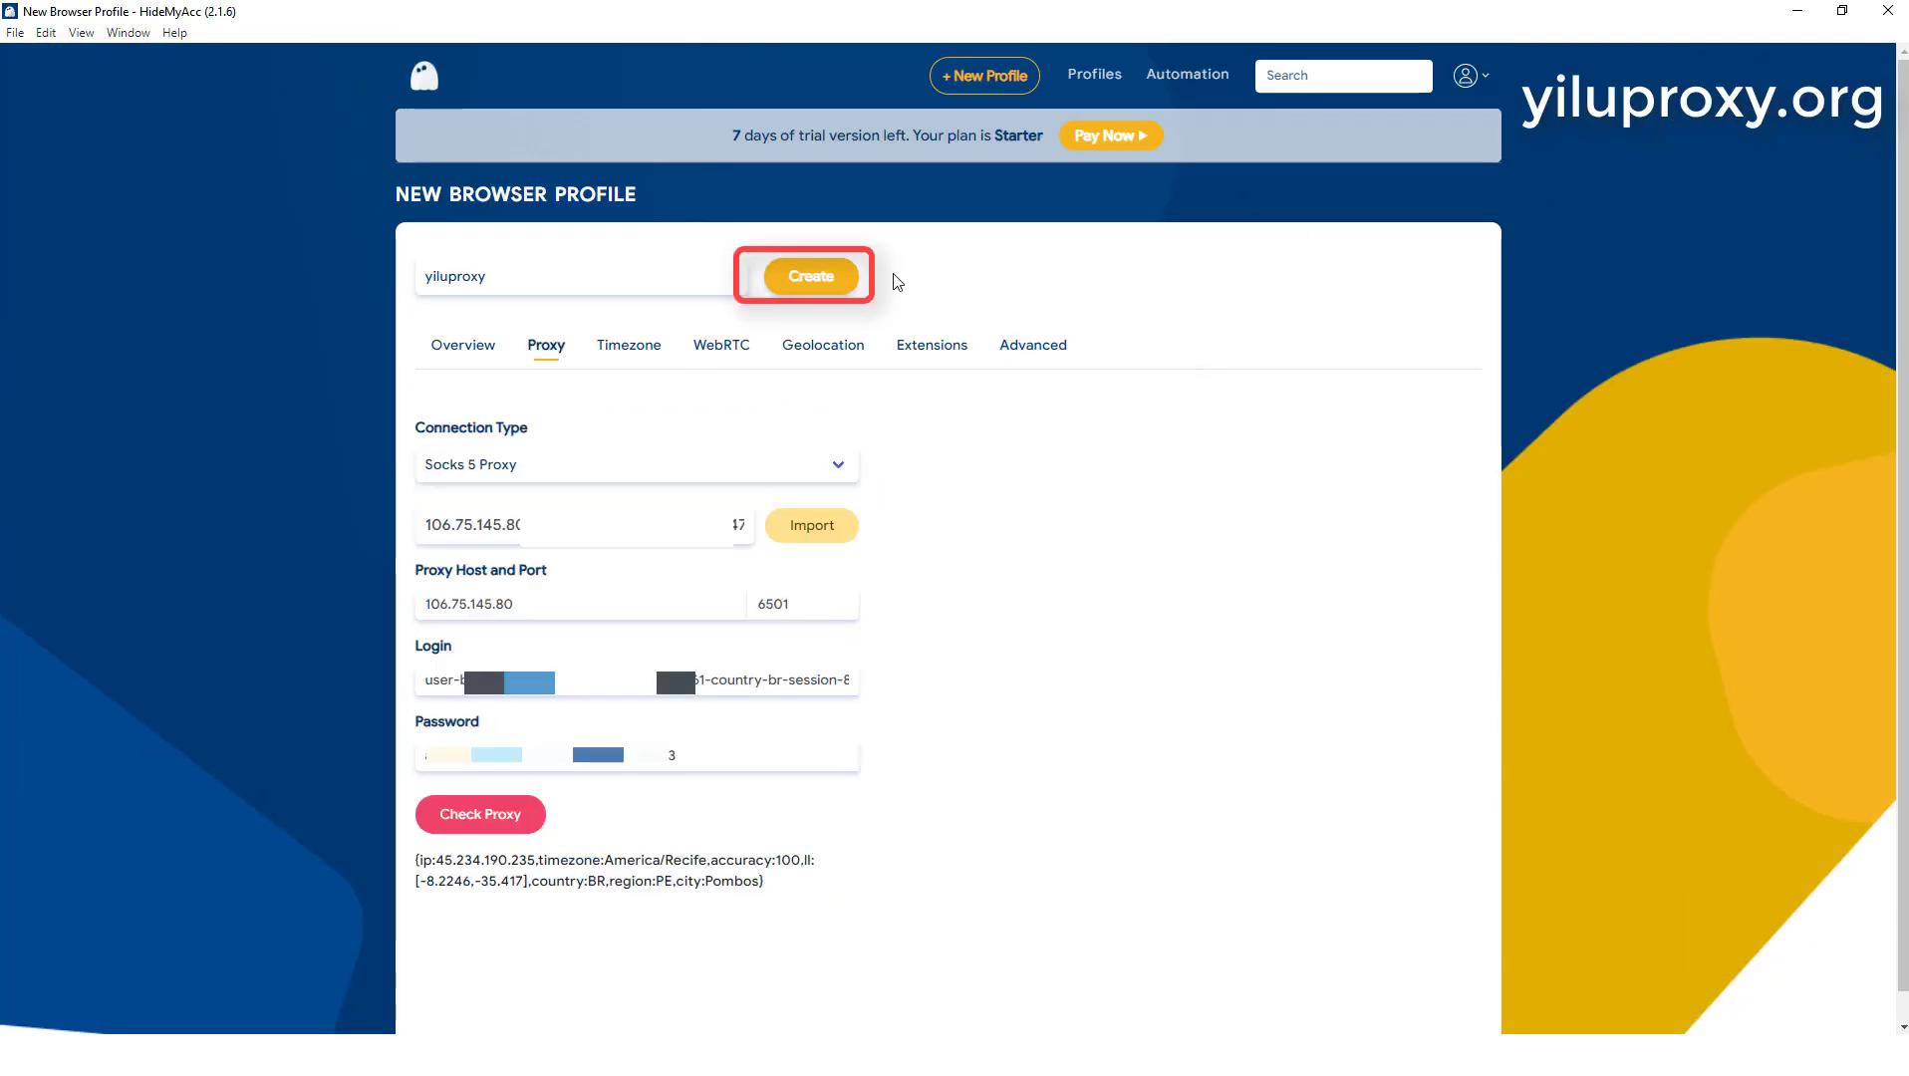
click(807, 282)
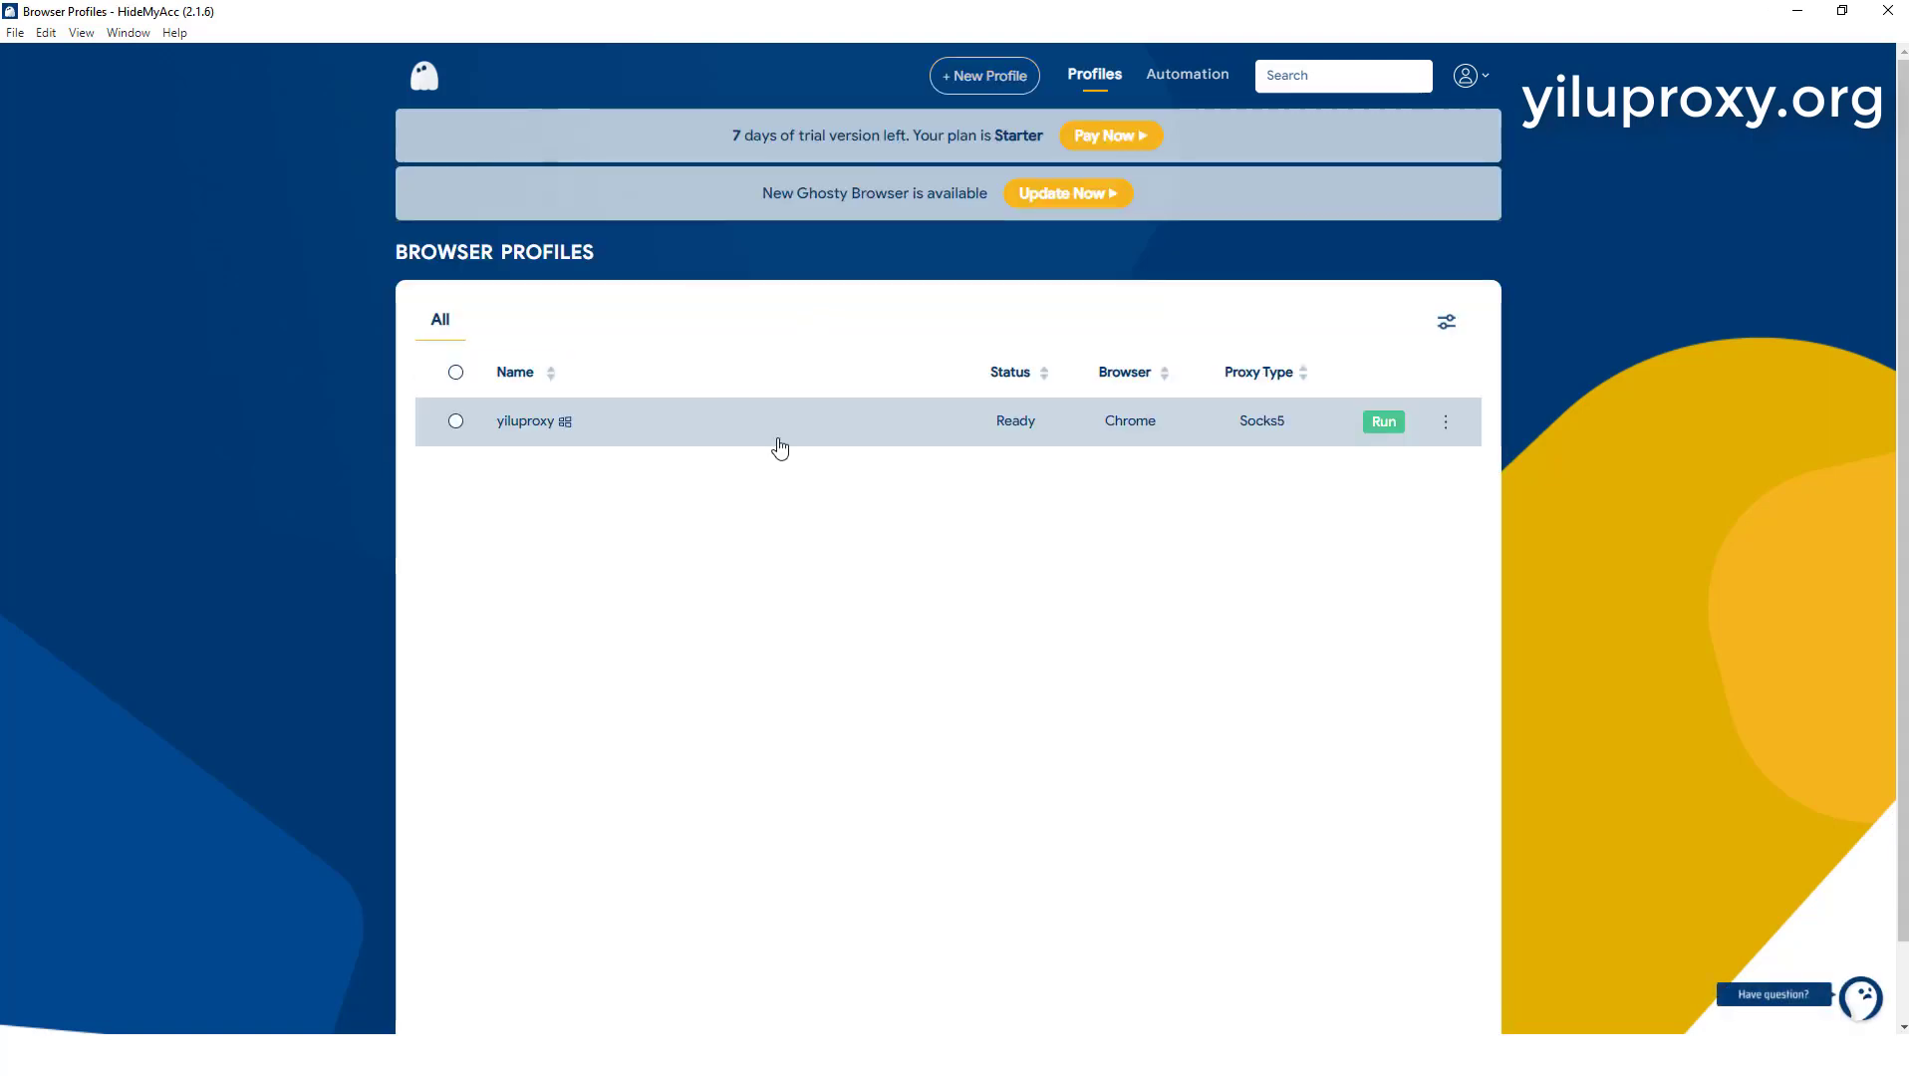
click(1377, 424)
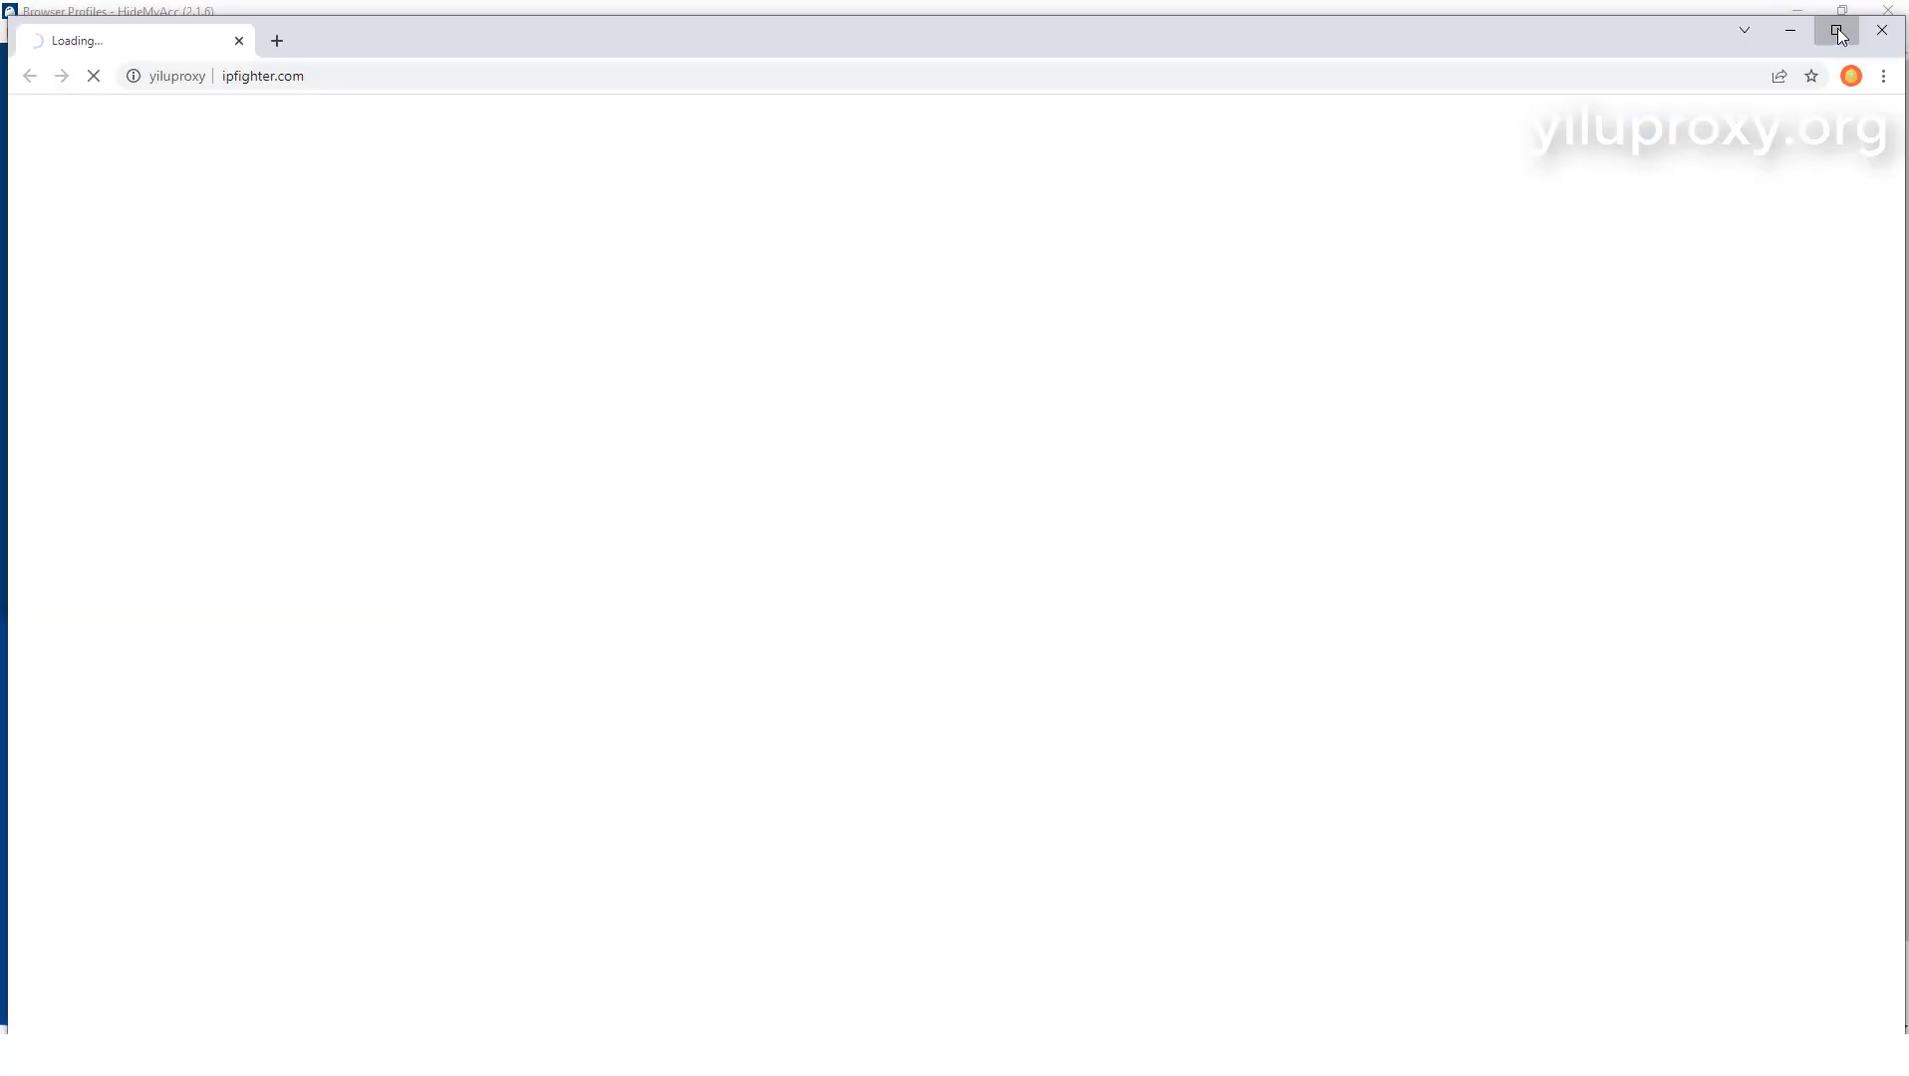
click(1841, 30)
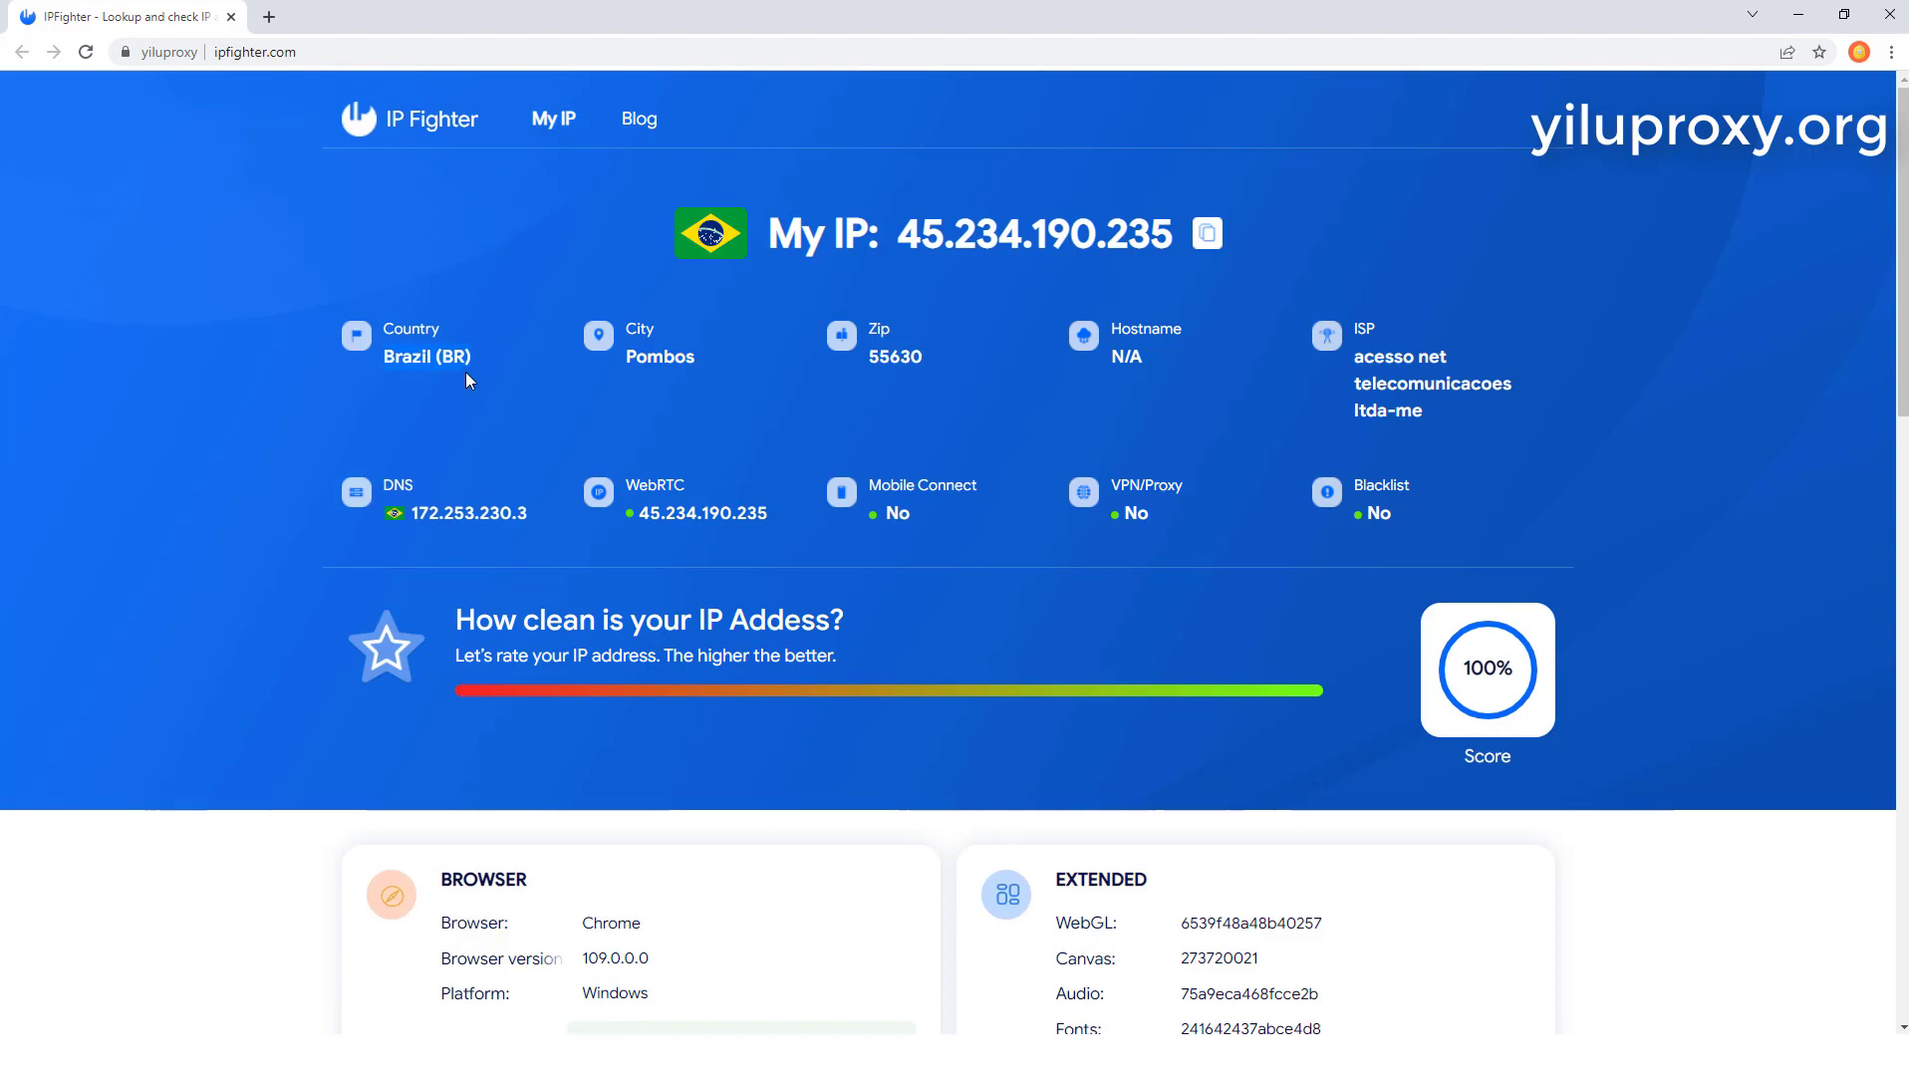
Step: Examine the IPFighter page for the profile's IP location, cleanliness score, timezone and browser fingerprint details
scroll(522, 499, down, 4)
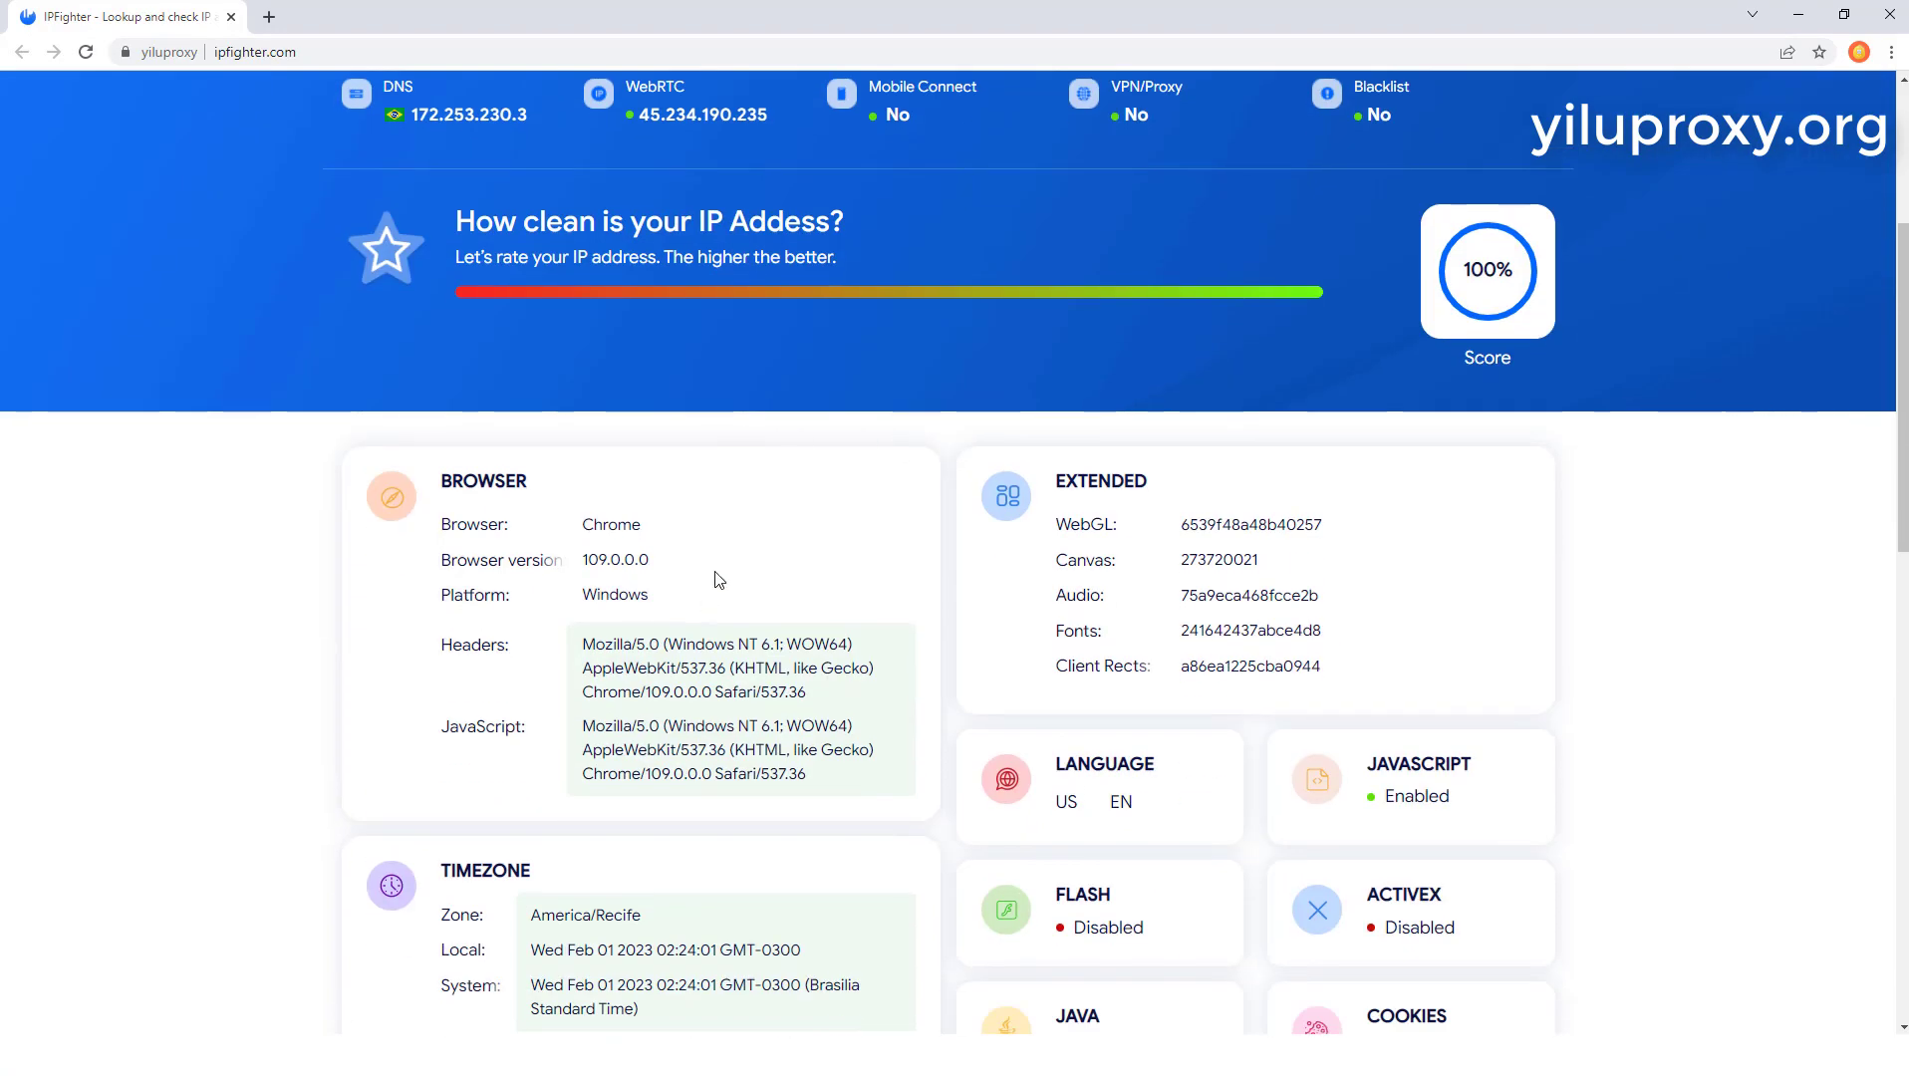
scroll(844, 558, down, 4)
scroll(844, 558, up, 6)
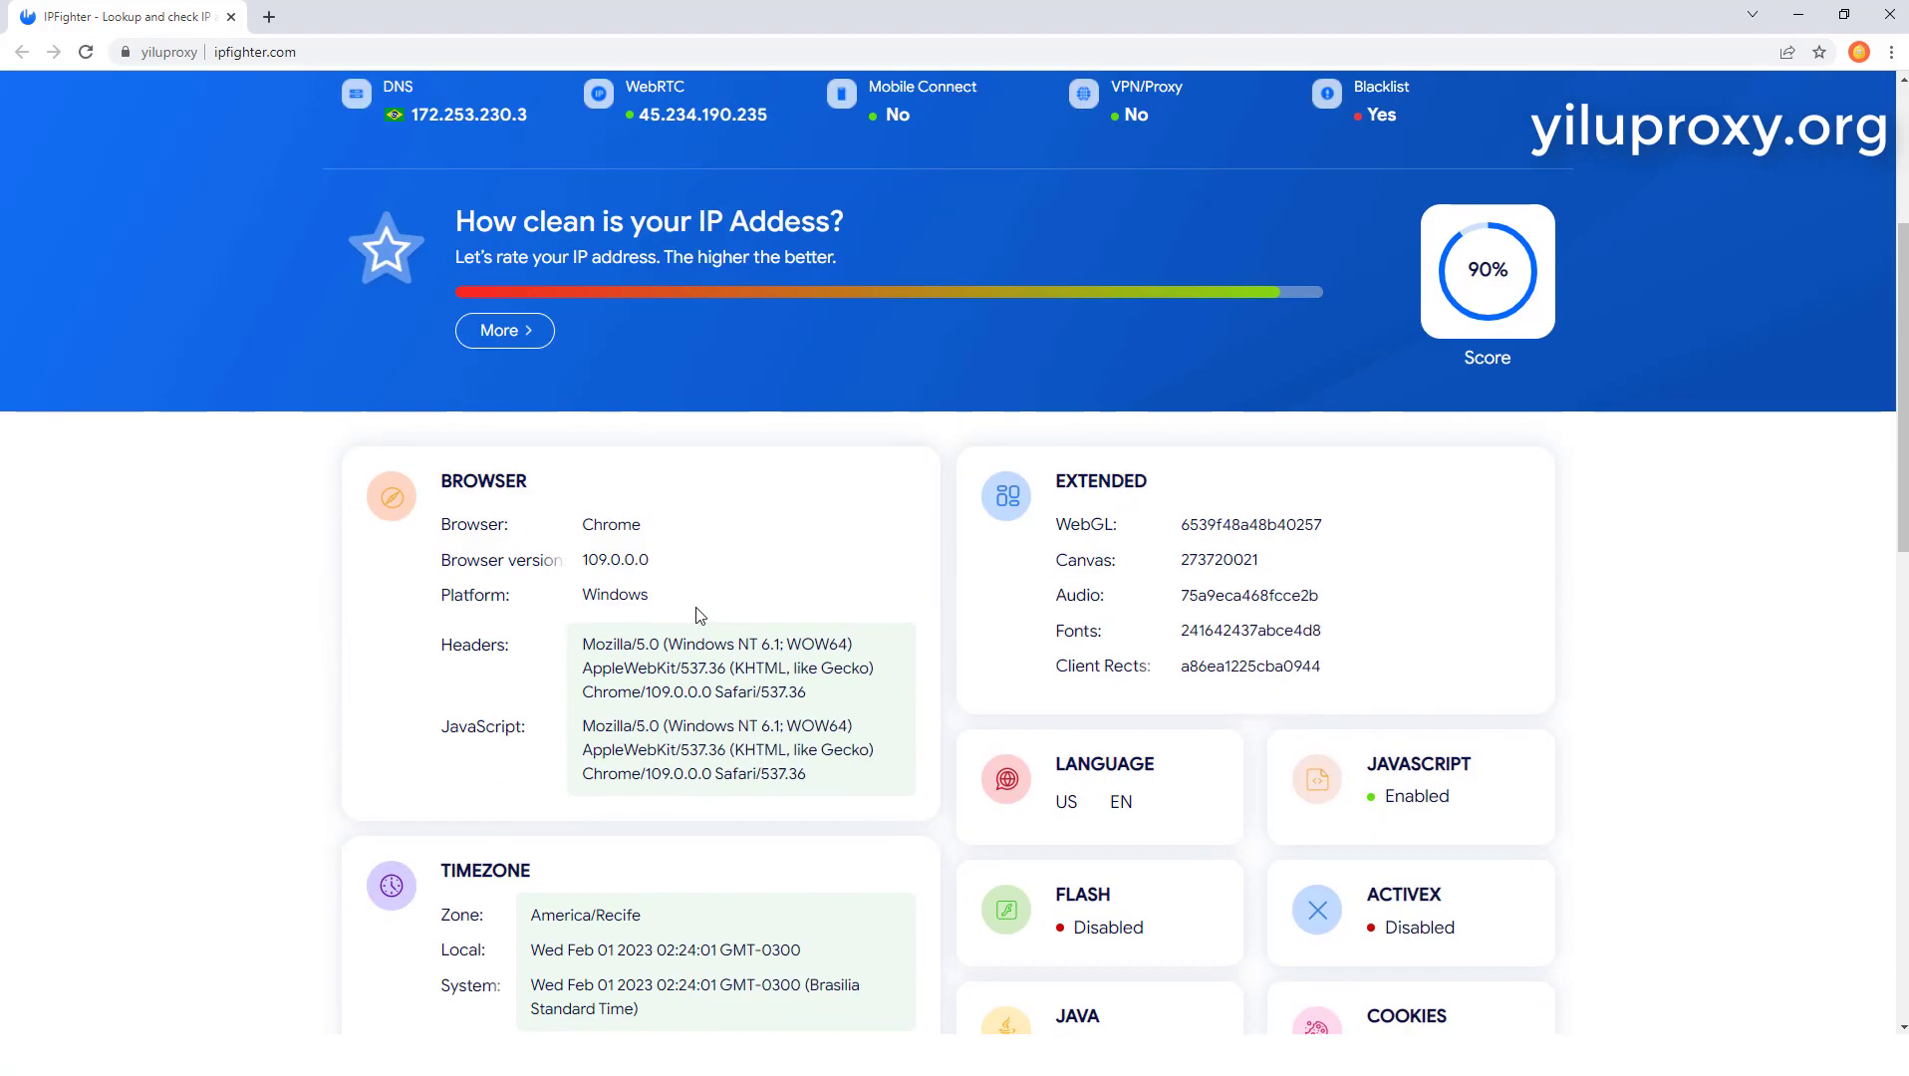
scroll(694, 609, down, 8)
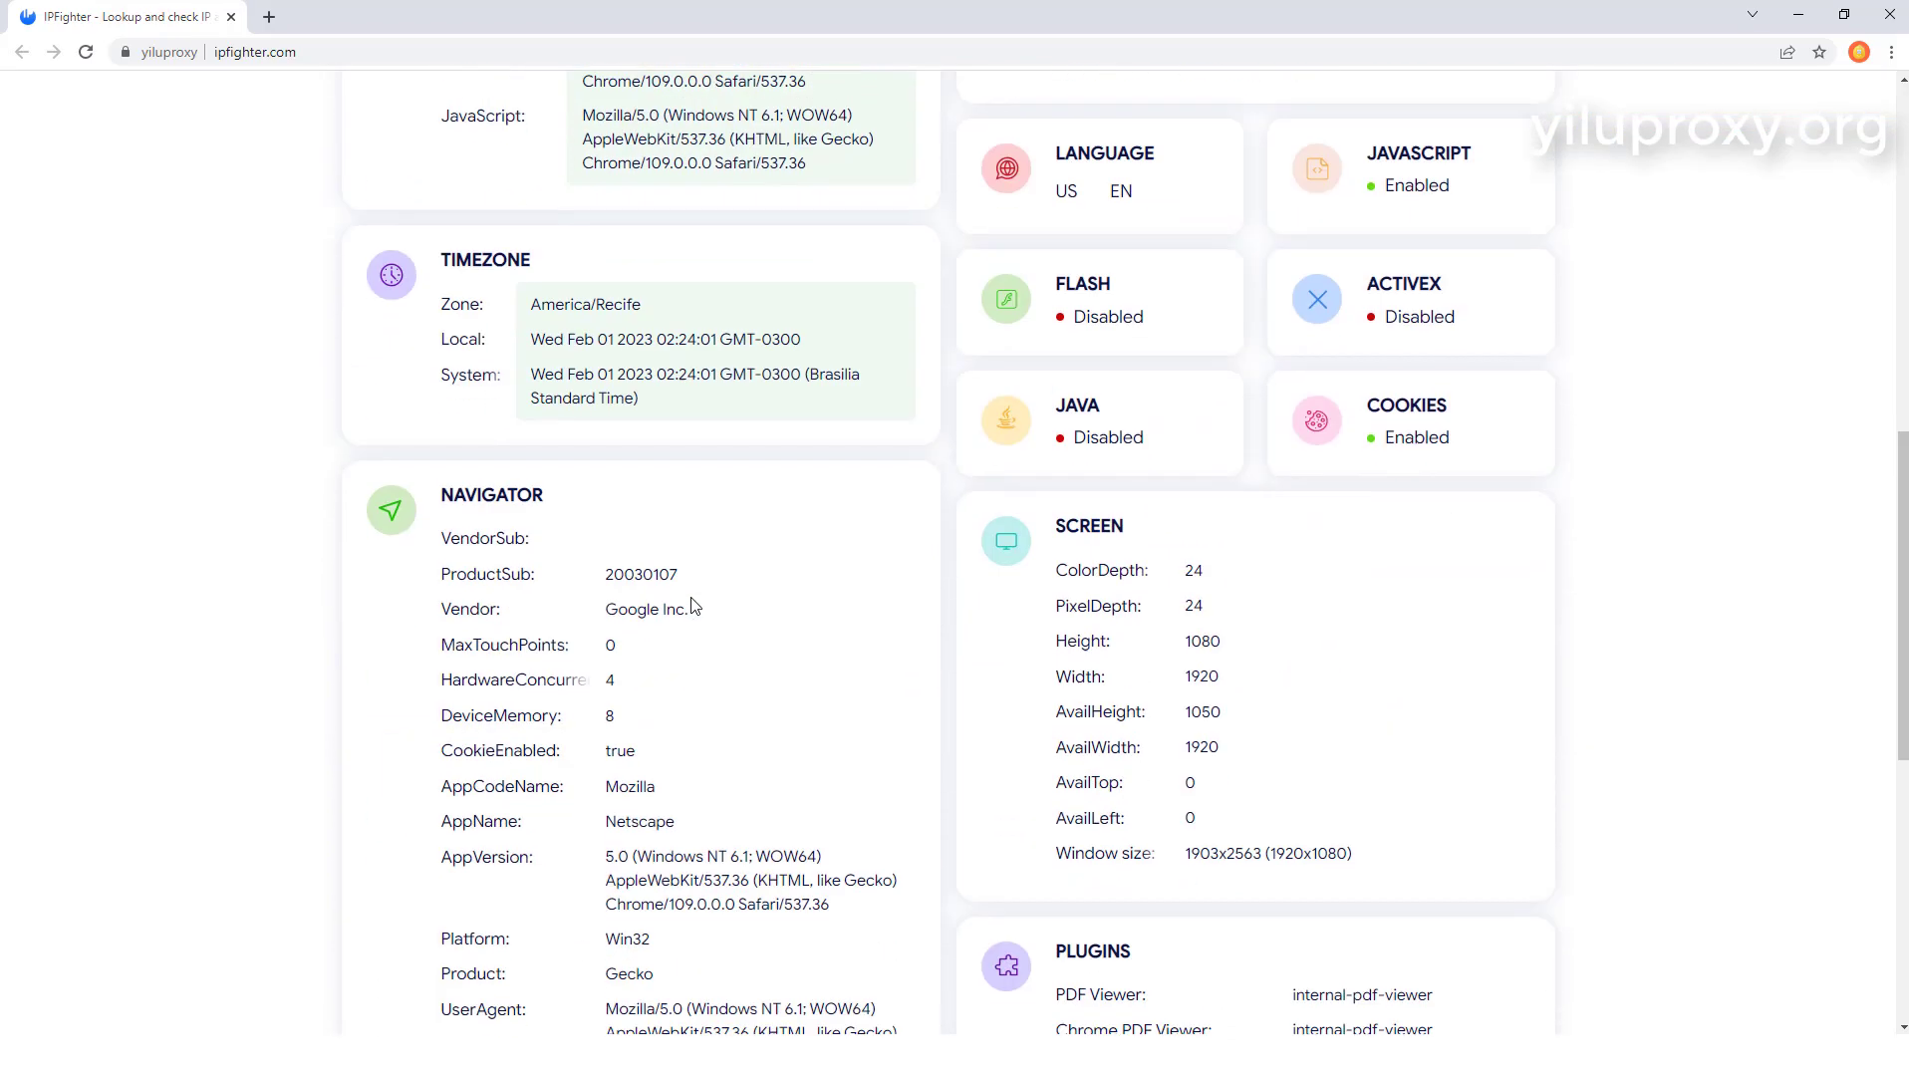
scroll(695, 603, up, 6)
scroll(694, 598, up, 3)
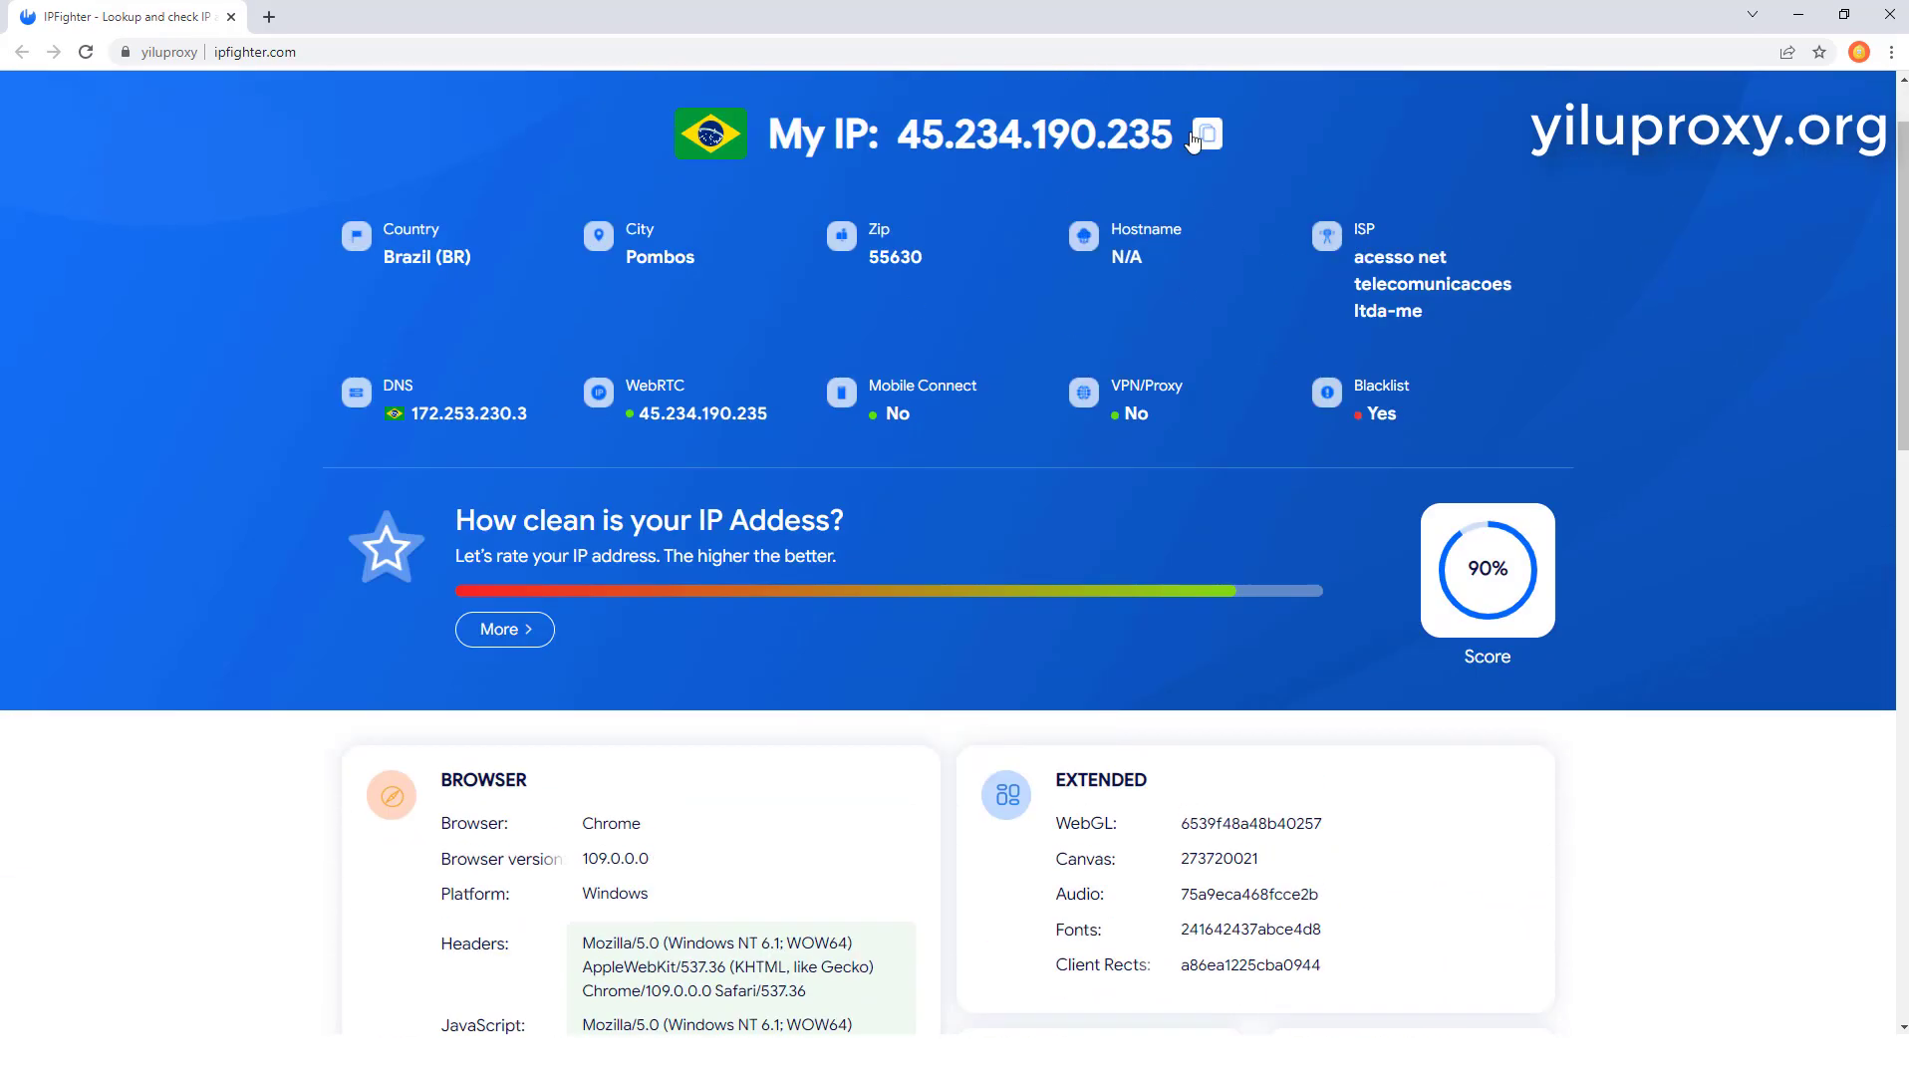
scroll(40, 404, up, 1)
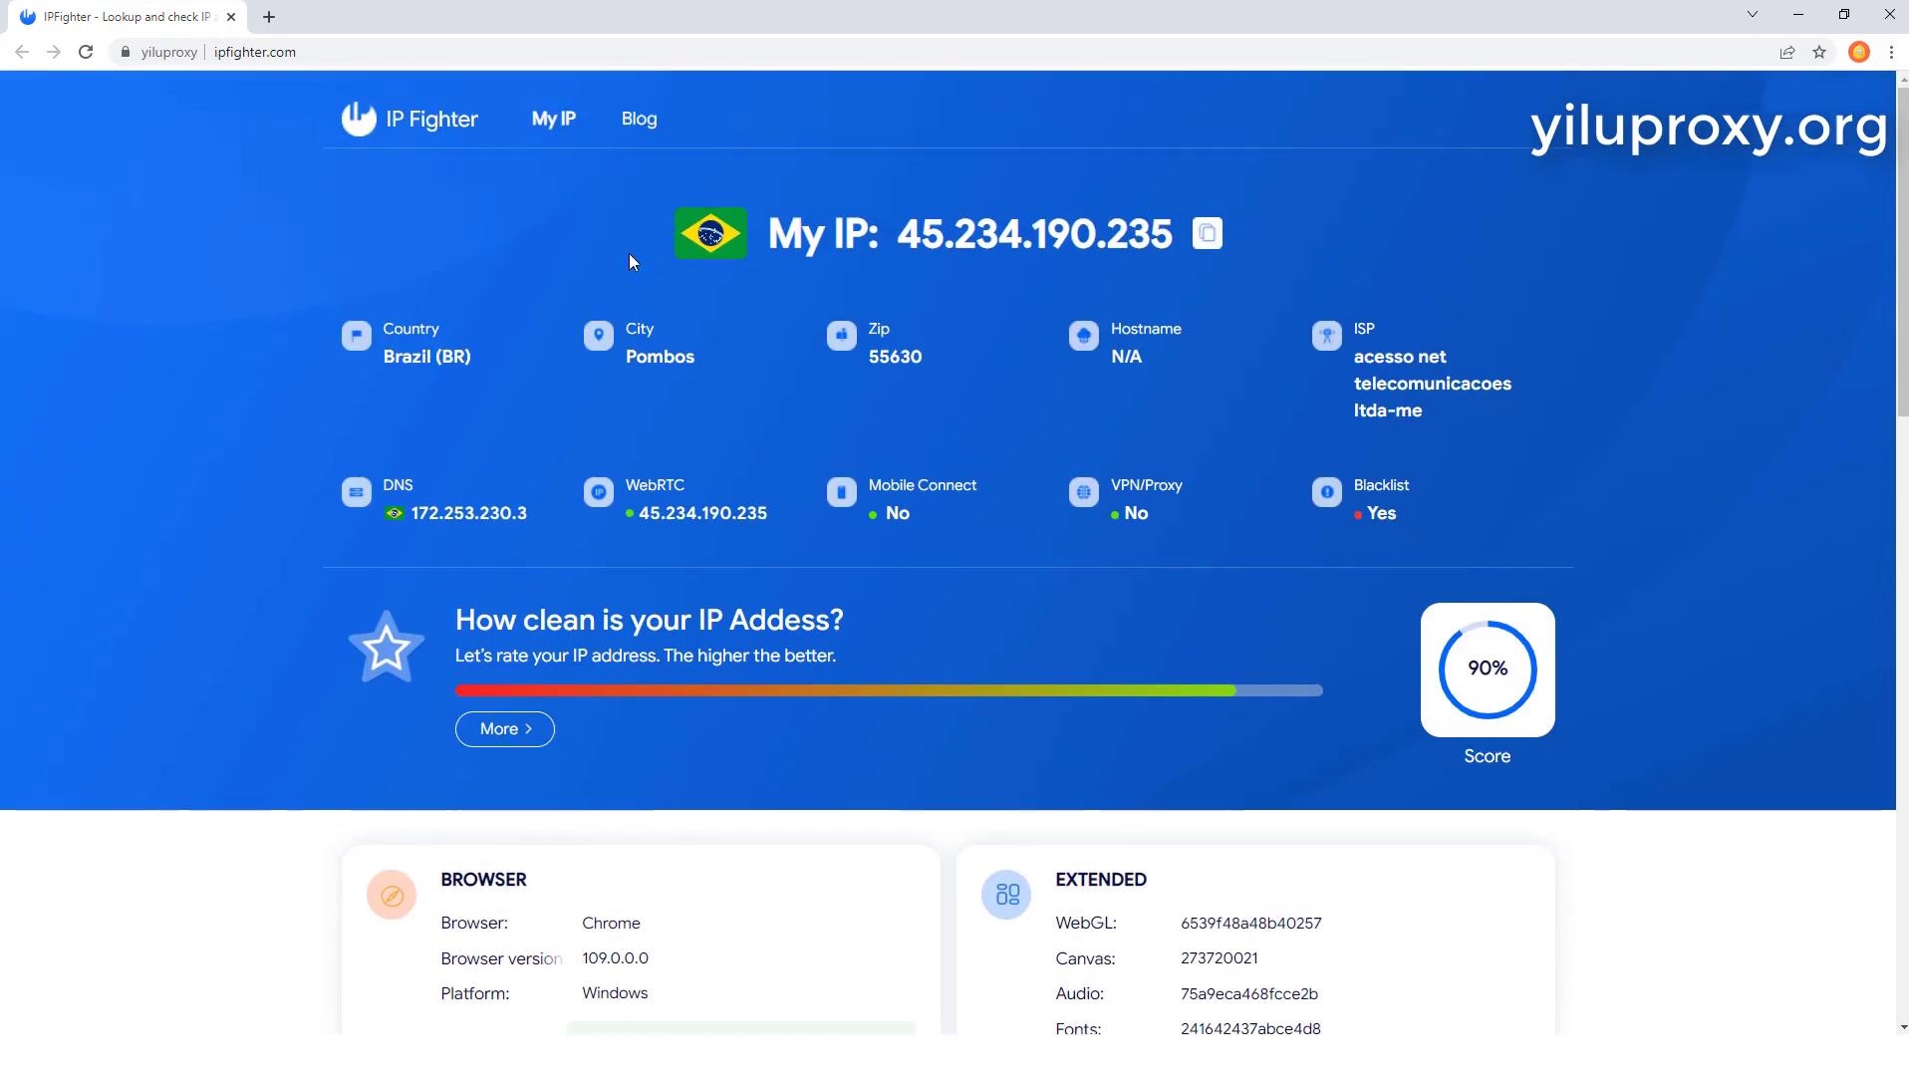